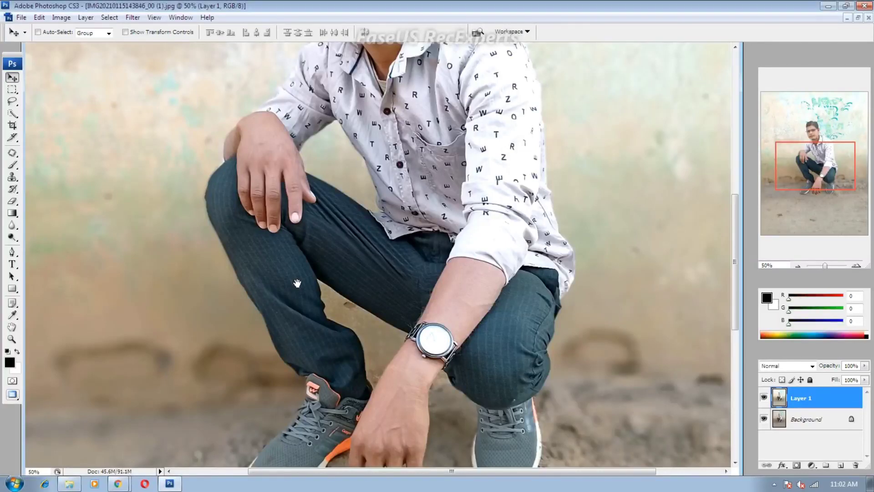
With the Pen tool at 200%, trace the knee edge with curved anchors, undoing two misplaced points
key("ctrl+plus")
key("ctrl+plus")
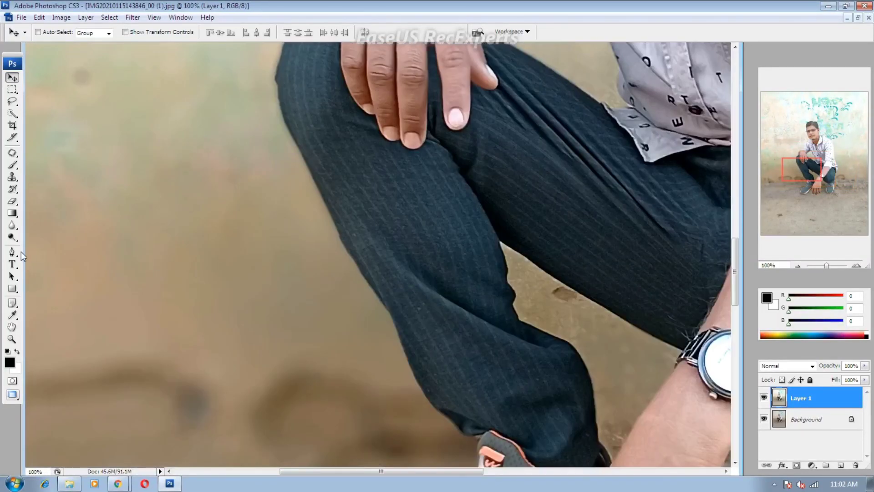
left_click(13, 251)
left_click(290, 268)
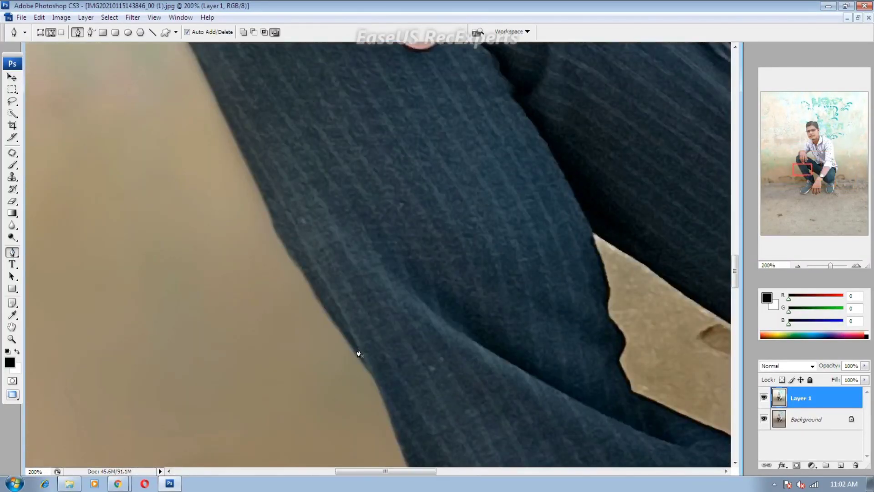
left_click_drag(279, 232, 272, 218)
scroll(215, 96, "up", 10)
left_click(321, 447)
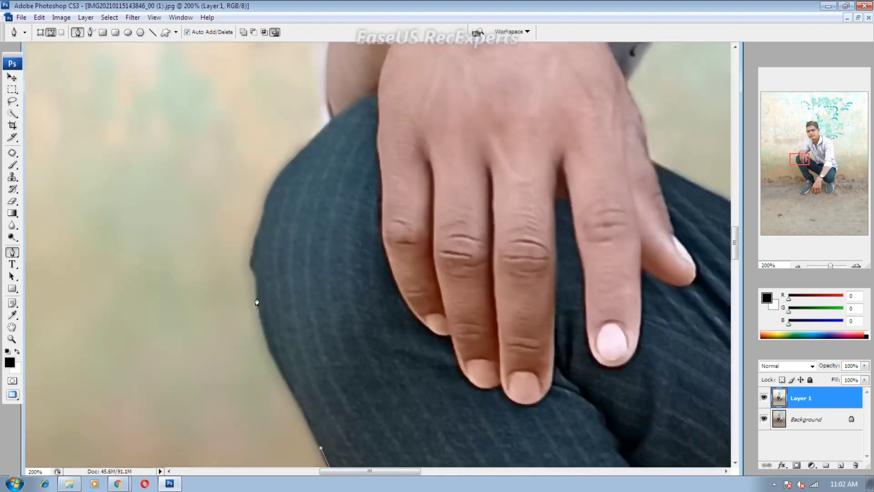
left_click_drag(258, 297, 256, 283)
left_click_drag(260, 226, 268, 200)
left_click_drag(302, 149, 312, 139)
mouse_move(322, 131)
left_mouse_down()
mouse_move(337, 117)
mouse_move(363, 233)
left_mouse_up()
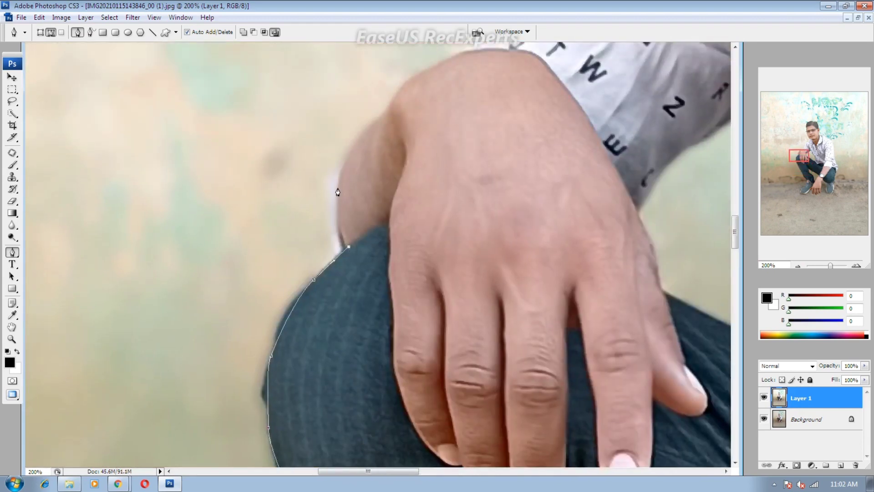
mouse_move(337, 187)
left_mouse_down()
mouse_move(342, 159)
mouse_move(304, 249)
left_mouse_up()
key("ctrl+alt+z")
key("ctrl+alt+z")
Extend the path up the wrist and along the hand-shirt edge
left_click(350, 150)
left_click(345, 199)
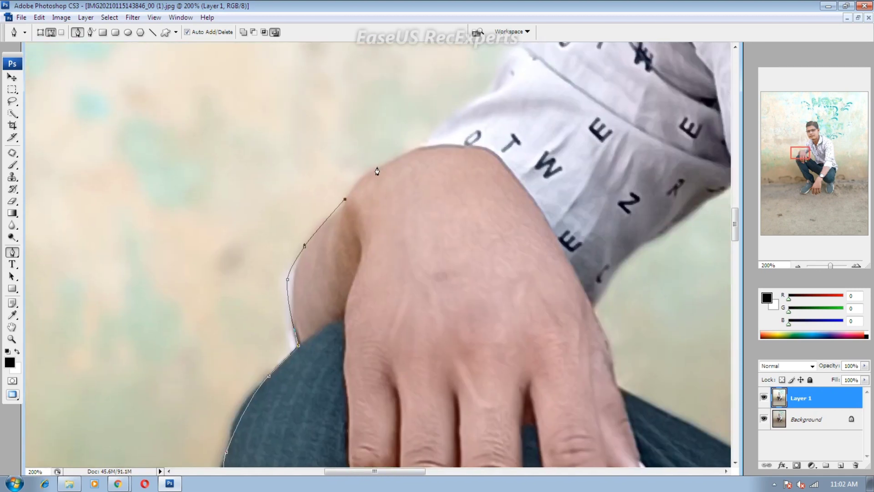
left_click(400, 159)
left_click(439, 140)
left_click_drag(439, 140, 371, 303)
left_click(414, 264)
left_click(432, 251)
Continue the path up the collar to the neck
mouse_move(453, 219)
left_mouse_down()
mouse_move(385, 348)
mouse_move(401, 308)
left_mouse_up()
left_click_drag(433, 248, 384, 393)
left_click(381, 381)
left_click_drag(429, 326, 461, 306)
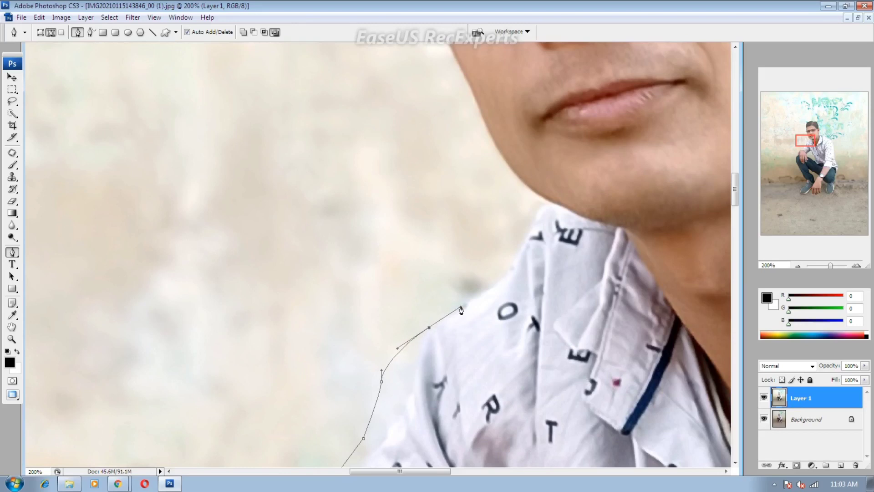
left_click(497, 279)
left_click(537, 223)
left_click(557, 204)
At 300% zoom, extend the path from the chin up the cheek
key("ctrl+plus")
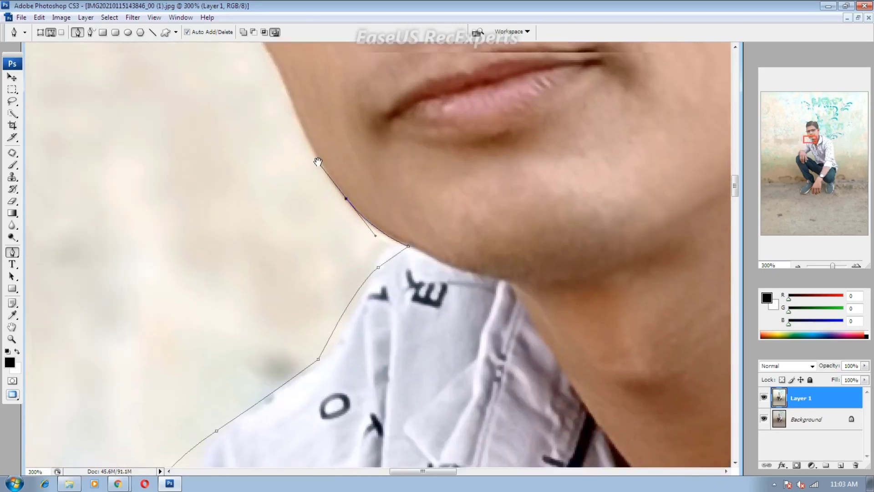
mouse_move(306, 151)
left_mouse_down()
mouse_move(416, 242)
mouse_move(400, 206)
mouse_move(429, 270)
left_mouse_up()
left_click(427, 260)
left_click(420, 221)
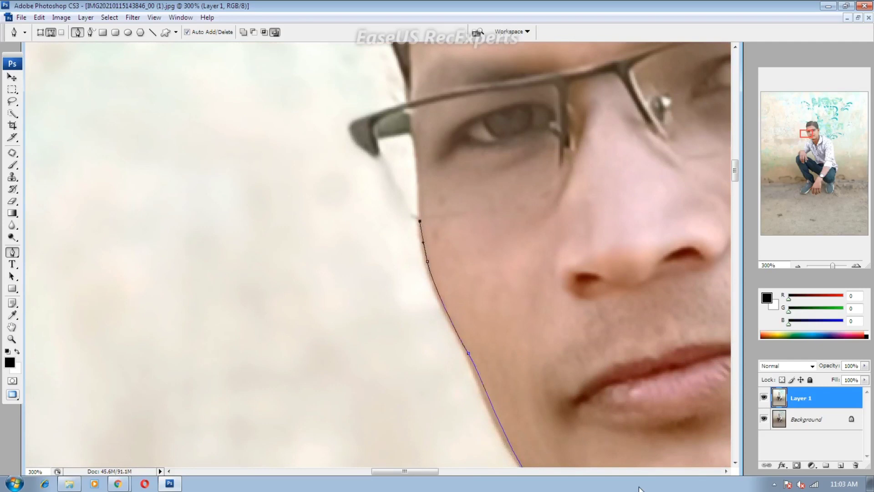
left_click(774, 485)
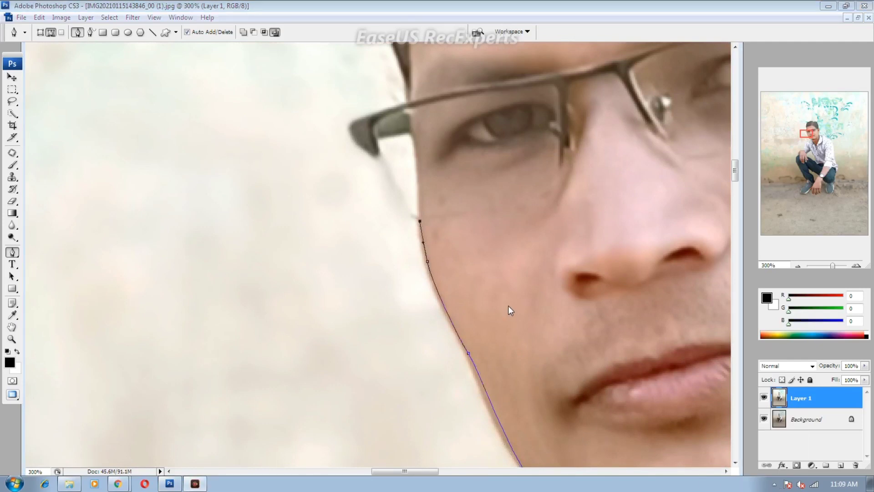
left_click(709, 303)
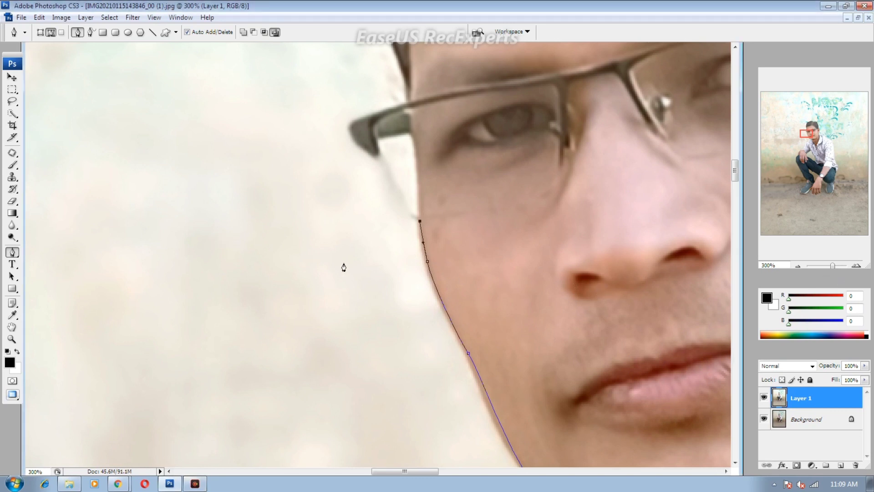
At 400% zoom, trace the cheek edge up to the tip of the glasses
left_click(396, 242, "ctrl")
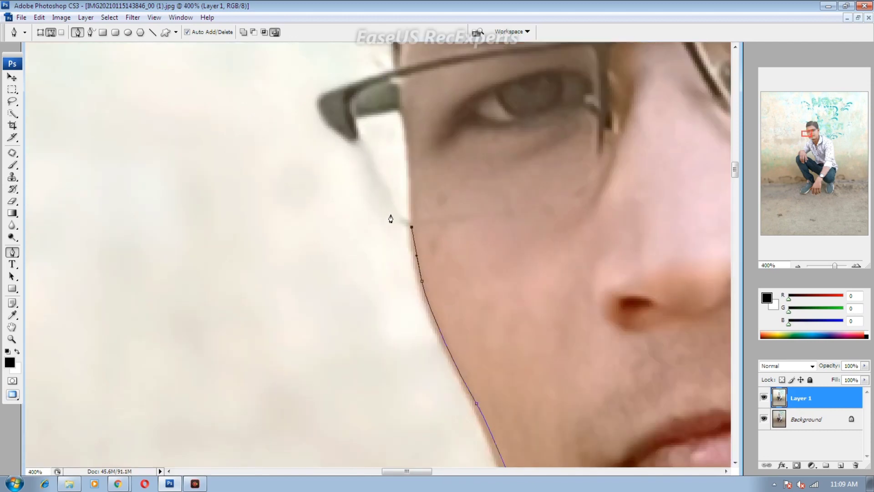
left_click(387, 207)
left_click_drag(361, 158, 354, 149)
left_click(354, 145)
left_click_drag(322, 123, 318, 111)
left_click_drag(395, 75, 424, 292)
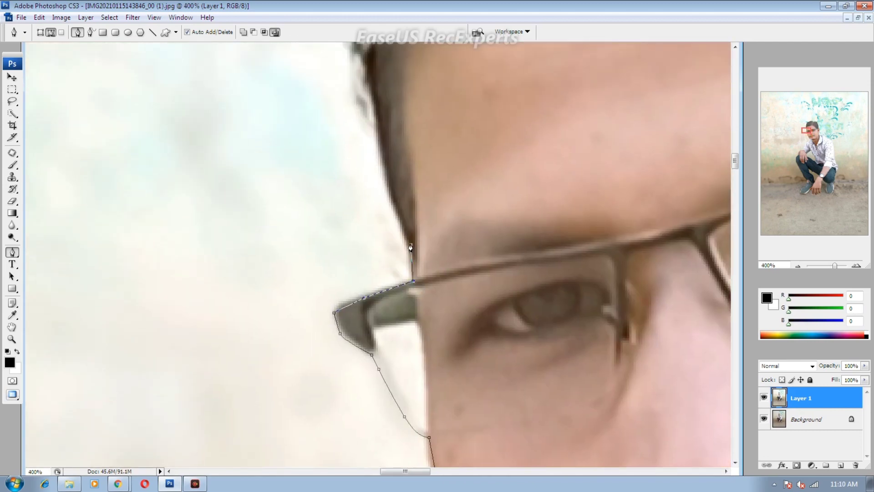
Trace the path up the hair edge to the top of the head
scroll(378, 136, "up", 5)
left_click(395, 269)
left_click(374, 215)
scroll(360, 192, "up", 5)
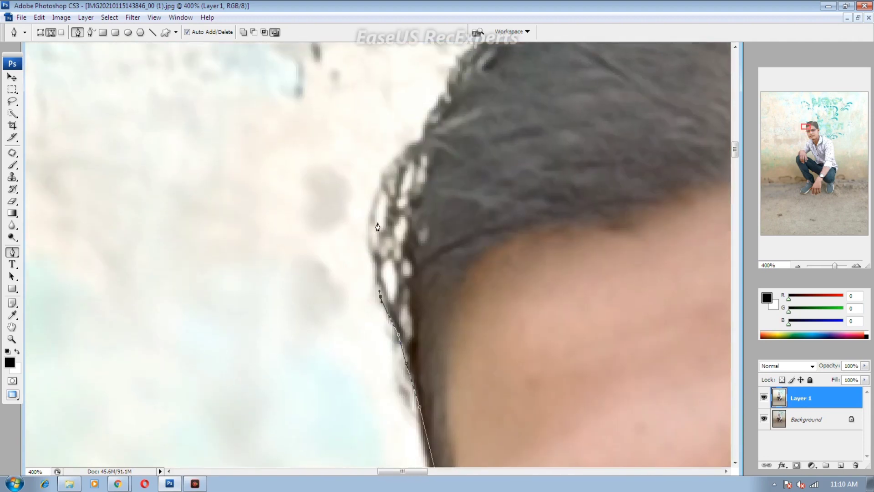
left_click(396, 159)
mouse_move(378, 224)
left_mouse_down()
mouse_move(382, 210)
mouse_move(383, 217)
left_mouse_up()
scroll(425, 139, "up", 5)
scroll(410, 182, "right", 3)
scroll(483, 181, "right", 3)
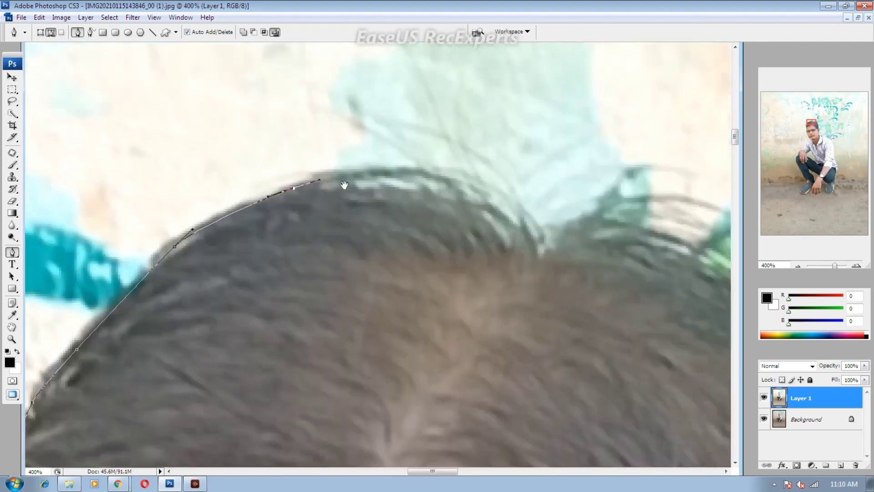
left_click_drag(456, 183, 503, 221)
scroll(553, 244, "right", 3)
left_click(401, 181)
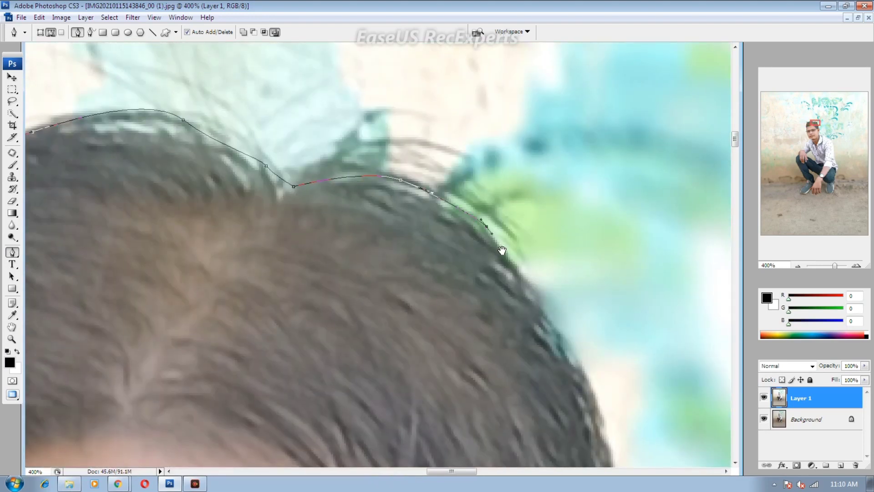
Carry the path down the back edge of the hair
scroll(455, 246, "down", 3)
scroll(433, 244, "down", 3)
left_click(457, 199)
left_click(460, 279)
scroll(461, 279, "down", 3)
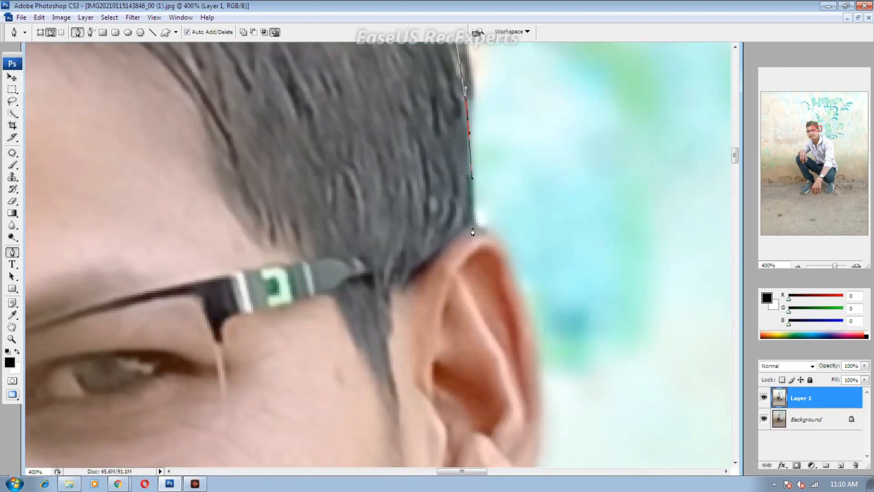
scroll(472, 230, "down", 3)
scroll(464, 140, "down", 3)
left_click_drag(450, 83, 456, 112)
Trace down the ear edge and along the ear's bottom
left_click(483, 202)
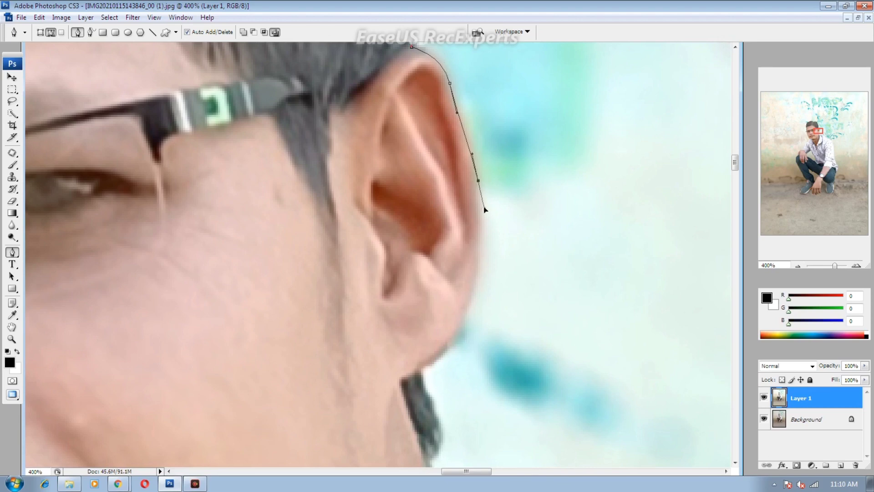
scroll(481, 203, "down", 5)
left_click(474, 205)
scroll(472, 205, "down", 2)
left_click(482, 181)
scroll(481, 185, "down", 2)
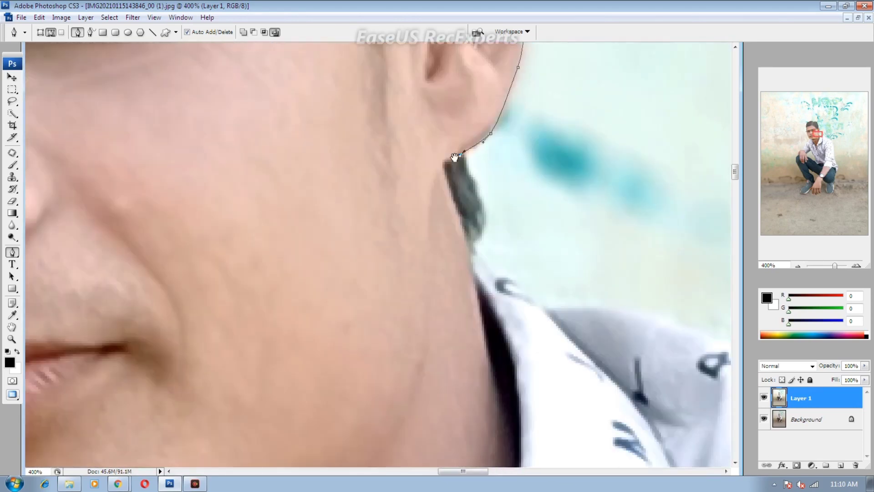
left_click(476, 208)
Continue the path along the hair patch and down the shirt collar
left_click(466, 237)
left_click(486, 266)
scroll(455, 232, "down", 3)
left_click(455, 225)
left_click(556, 234)
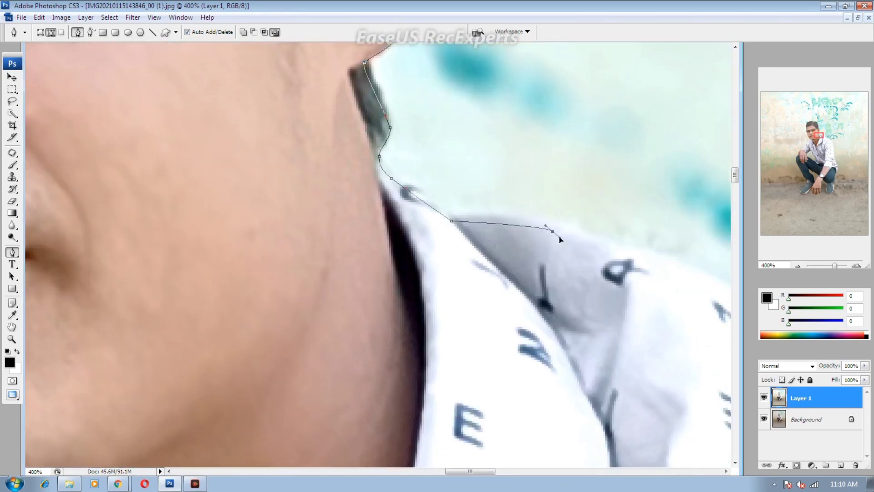
scroll(560, 237, "right", 5)
left_click(453, 198)
left_click(519, 234)
scroll(540, 245, "right", 5)
left_click(461, 165)
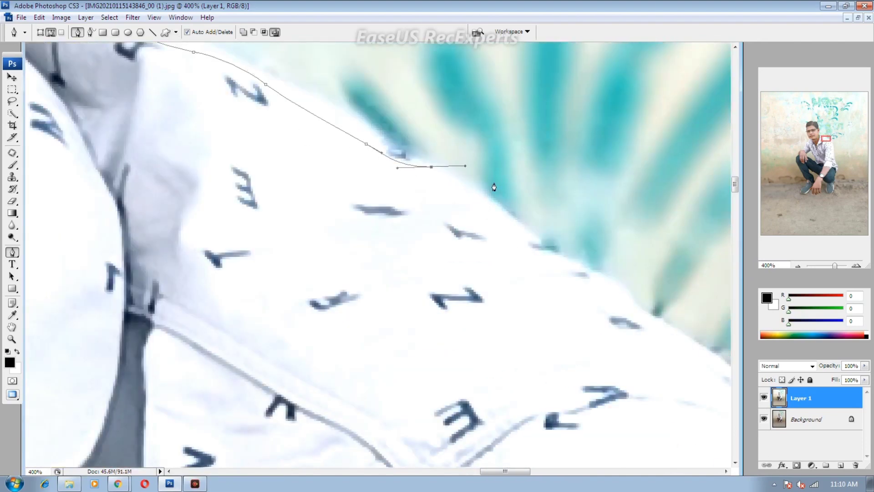
Run the path down the shoulder and the shirt's side
scroll(403, 179, "right", 5)
scroll(263, 172, "right", 5)
scroll(312, 106, "down", 3)
left_click(381, 253)
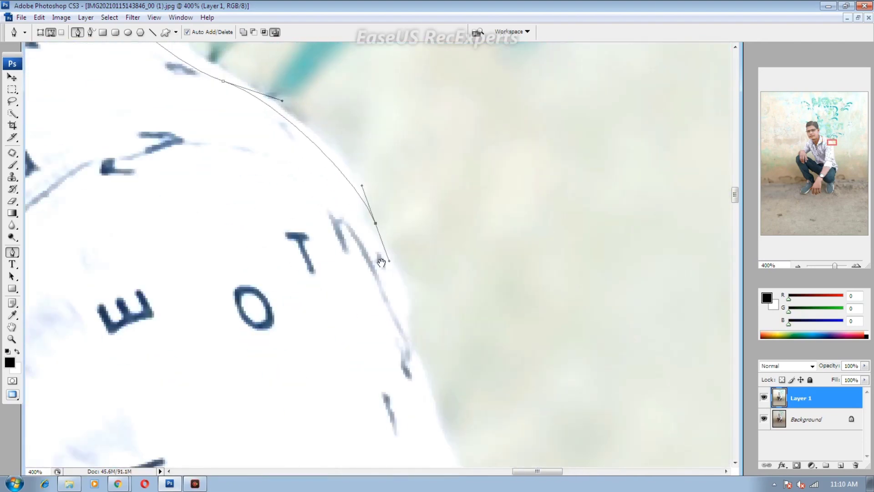
scroll(381, 253, "down", 3)
left_click(442, 348)
scroll(444, 319, "down", 3)
left_click(445, 276)
scroll(455, 278, "down", 3)
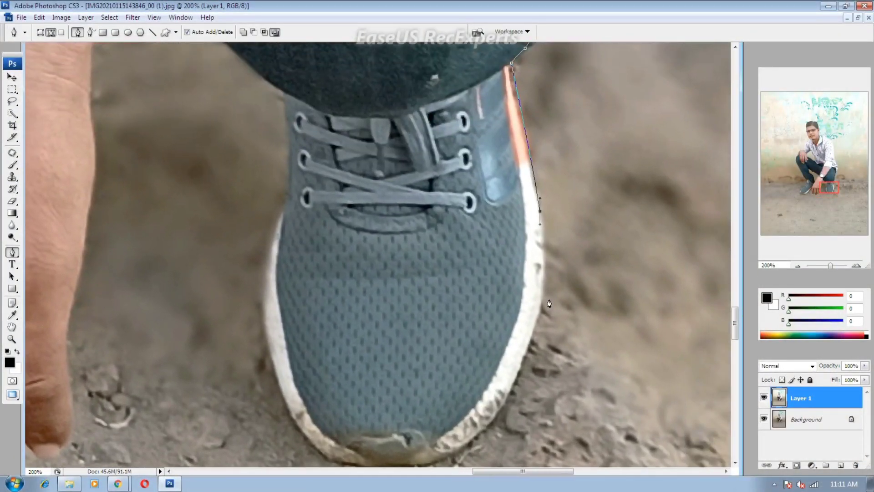
Trace around the shoe's sole and up its left edge to the top
left_click(539, 309)
left_click_drag(527, 346, 607, 233)
left_click_drag(538, 333, 501, 353)
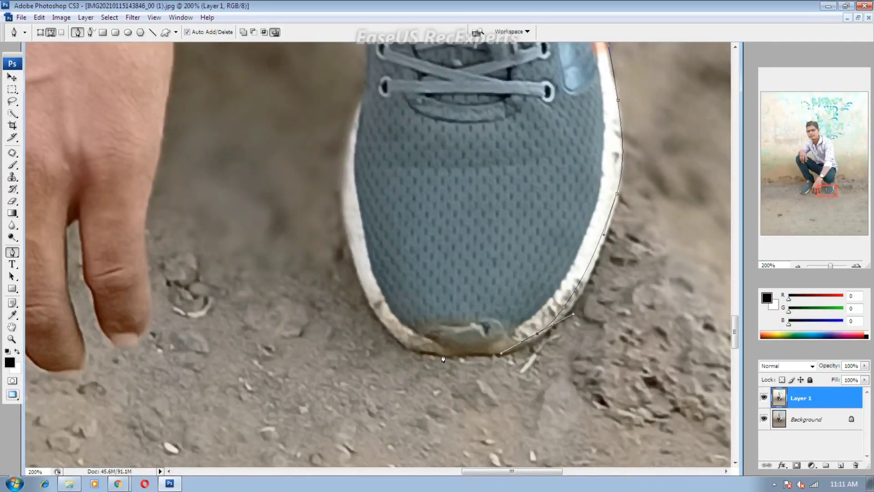
left_click_drag(443, 355, 422, 351)
left_click_drag(378, 310, 362, 276)
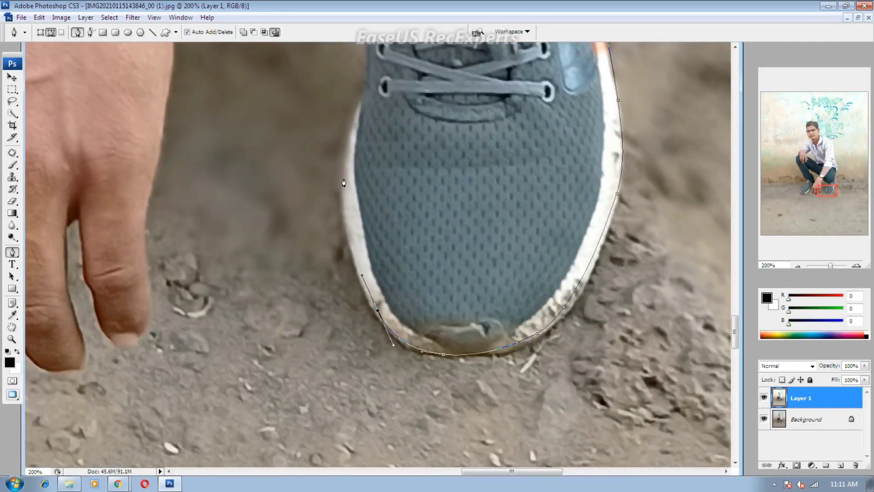
mouse_move(344, 182)
left_mouse_down()
mouse_move(352, 132)
mouse_move(339, 265)
left_mouse_up()
left_click(350, 224)
left_click(359, 173)
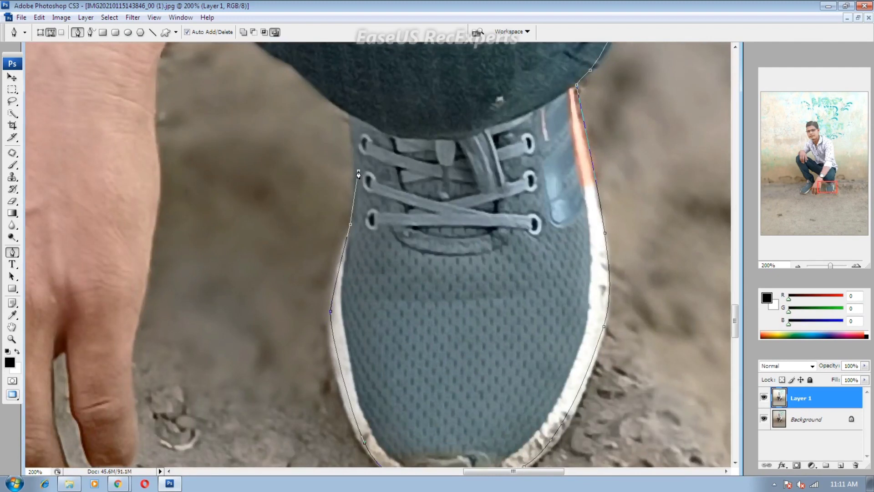
left_click_drag(354, 124, 480, 300)
left_click(476, 293)
Continue the path up the jeans edge to the wrist
left_click_drag(431, 253, 417, 237)
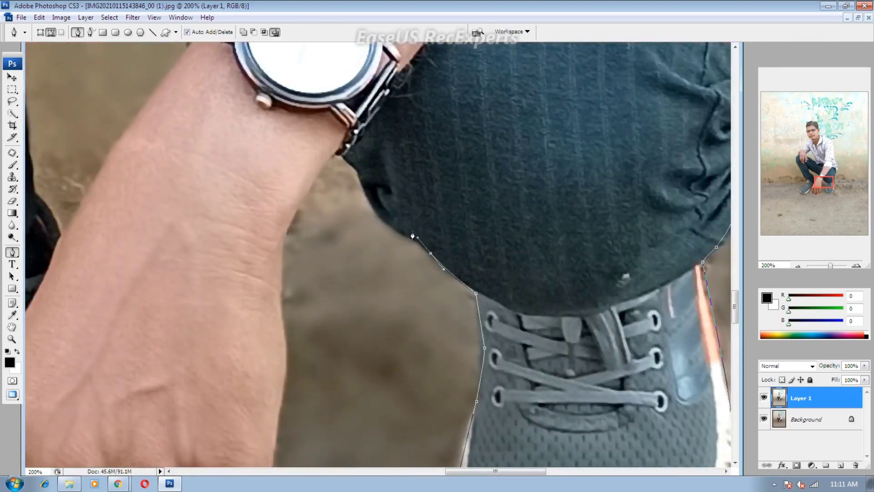
left_click(368, 203)
left_click(351, 165)
left_click(334, 150)
mouse_move(270, 242)
left_mouse_down()
mouse_move(341, 197)
mouse_move(355, 230)
mouse_move(371, 146)
mouse_move(383, 272)
left_mouse_up()
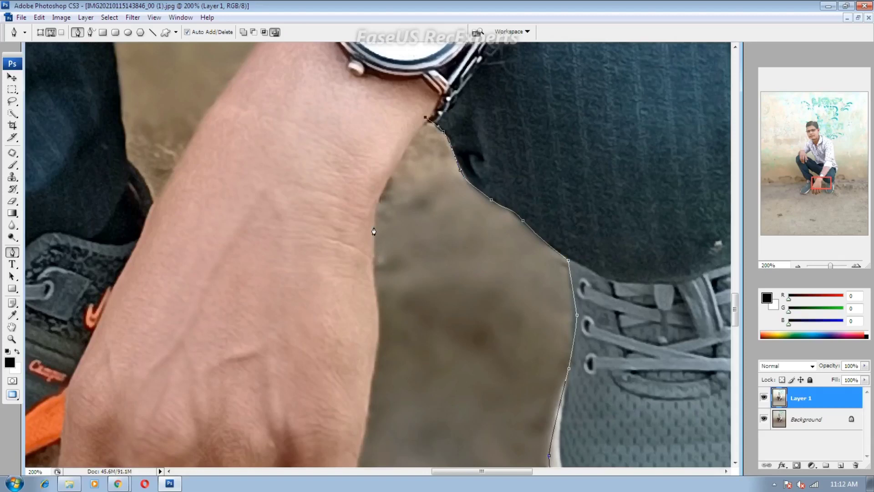
left_click_drag(372, 218, 369, 250)
Follow the wrist and finger edge down around the first fingertip
mouse_move(360, 367)
left_mouse_down()
mouse_move(376, 307)
mouse_move(379, 361)
mouse_move(457, 127)
left_mouse_up()
left_click_drag(440, 207, 442, 221)
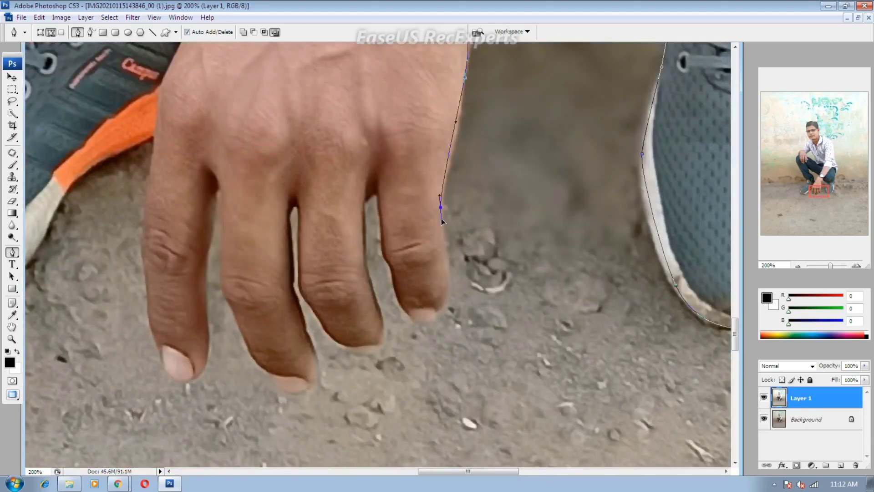
left_click(443, 232)
mouse_move(452, 292)
left_mouse_down()
mouse_move(450, 303)
mouse_move(408, 319)
left_mouse_up()
left_click(392, 268)
Zoom in and trace the path down the first finger and around its fingertip
key("ctrl+plus")
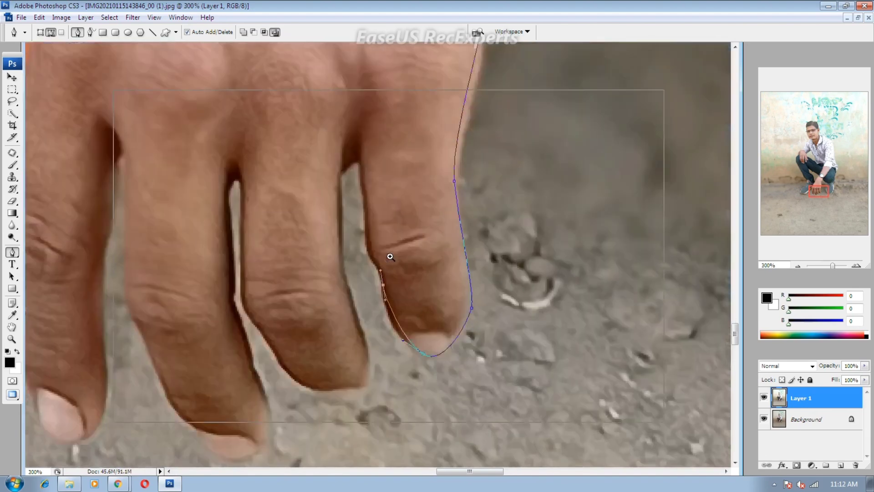
key("ctrl+plus")
left_click_drag(348, 193, 348, 185)
left_click(341, 124)
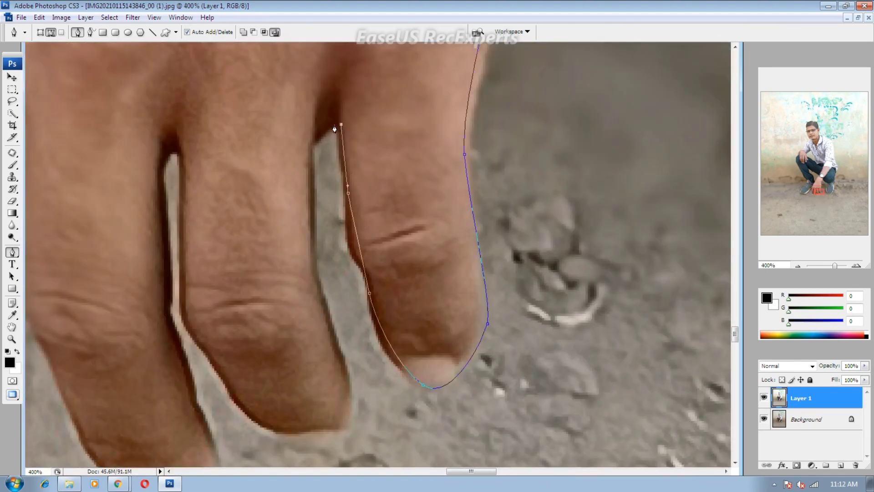
scroll(310, 174, "down", 3)
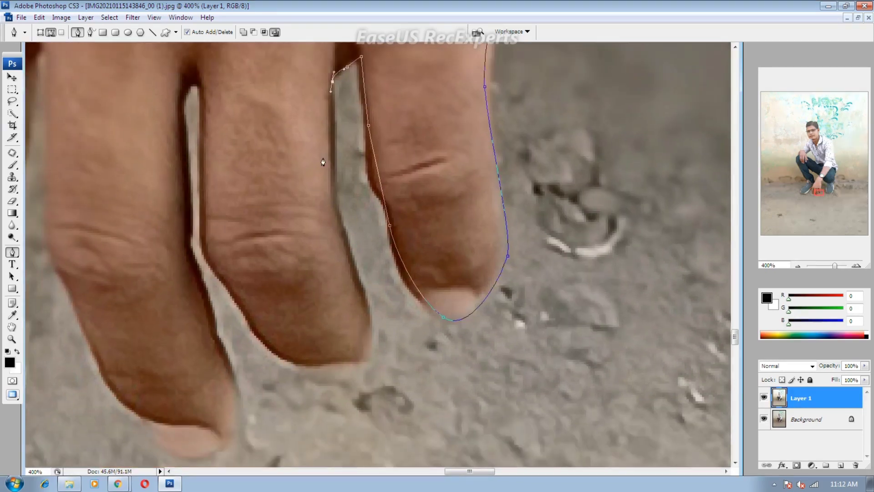
left_click(343, 230)
left_click(357, 274)
scroll(357, 273, "down", 5)
left_click_drag(367, 180, 373, 174)
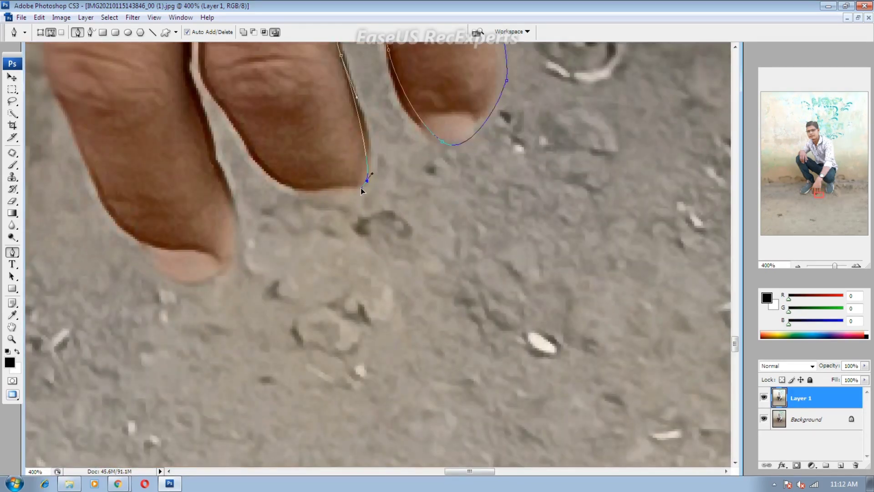
left_click_drag(292, 184, 275, 180)
Continue the path up the next finger, across the finger gap and around its tip
left_click(229, 118)
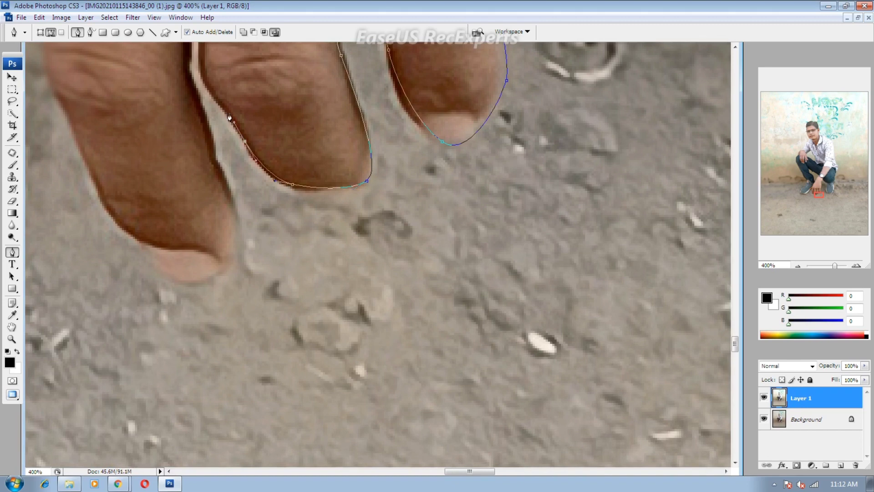
left_click(209, 89)
scroll(253, 184, "up", 3)
left_click(251, 126)
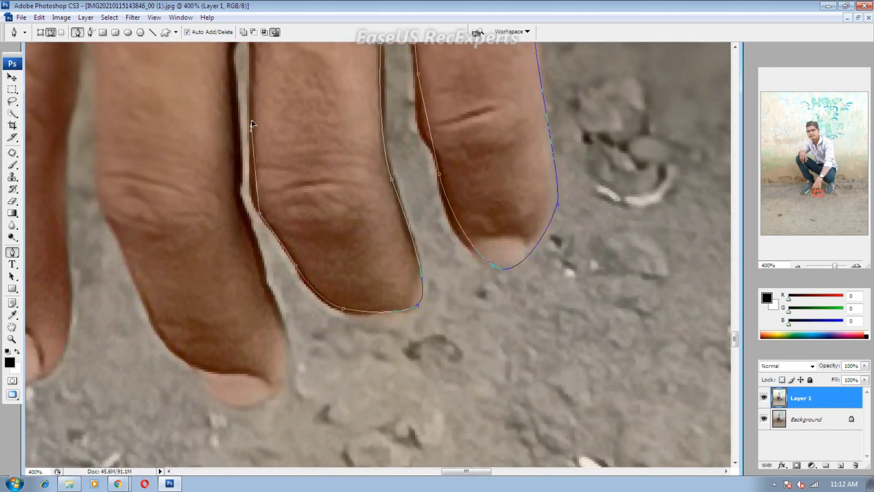
scroll(256, 87, "up", 5)
left_click(271, 233)
left_click_drag(261, 227, 256, 233)
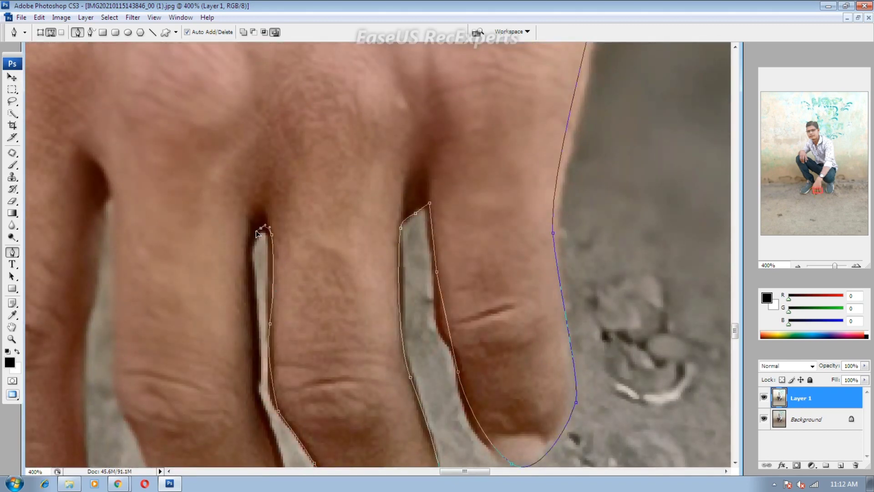
left_click_drag(248, 267, 271, 141)
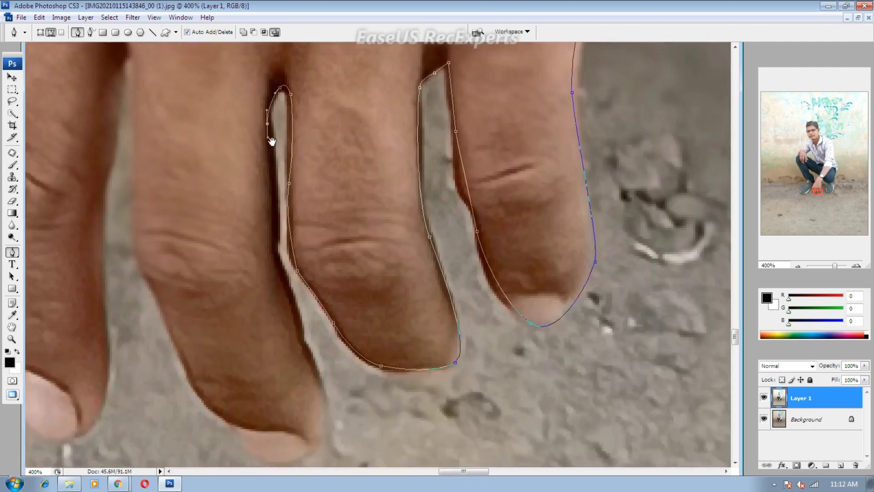
left_click(273, 258)
left_click(306, 360)
scroll(313, 258, "down", 4)
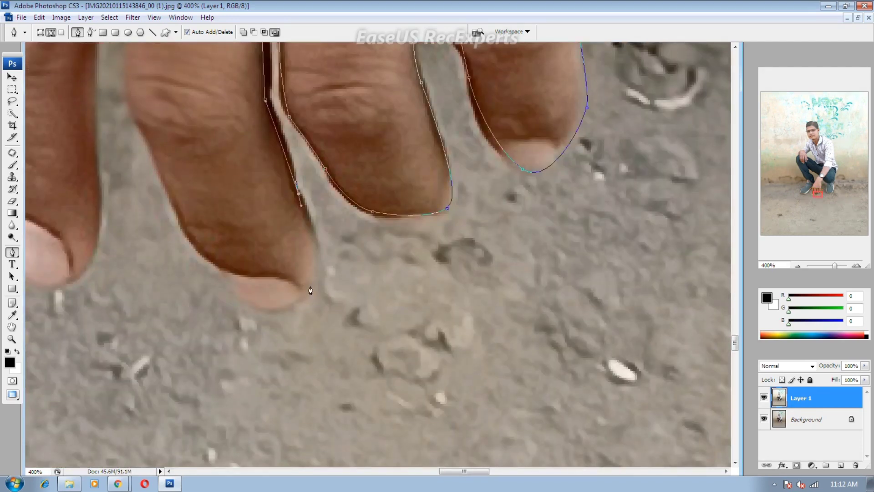
mouse_move(308, 289)
left_mouse_down()
mouse_move(291, 309)
mouse_move(234, 297)
left_mouse_up()
mouse_move(205, 257)
left_mouse_down()
mouse_move(195, 242)
mouse_move(218, 167)
left_mouse_up()
Curve the path with anchors around the last fingertip
left_click(167, 189)
scroll(230, 299, "up", 5)
scroll(249, 280, "left", 3)
left_click(222, 100)
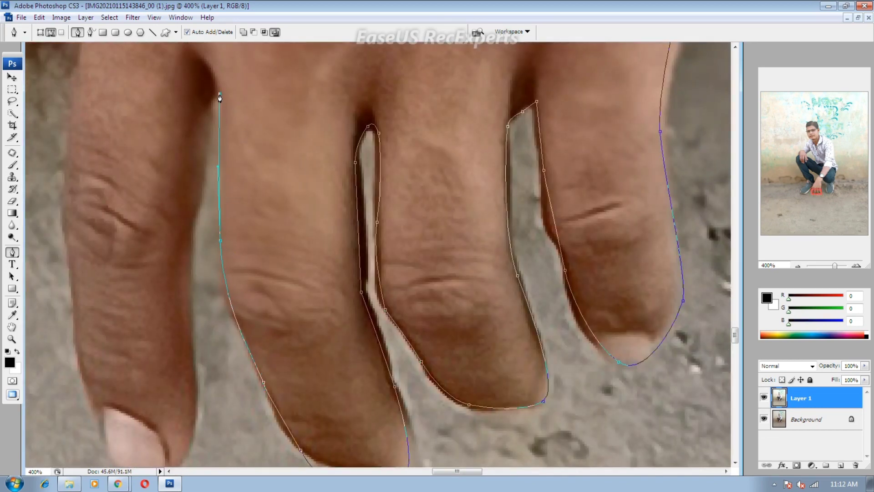
scroll(202, 142, "down", 5)
scroll(201, 143, "left", 3)
left_click_drag(245, 127, 237, 153)
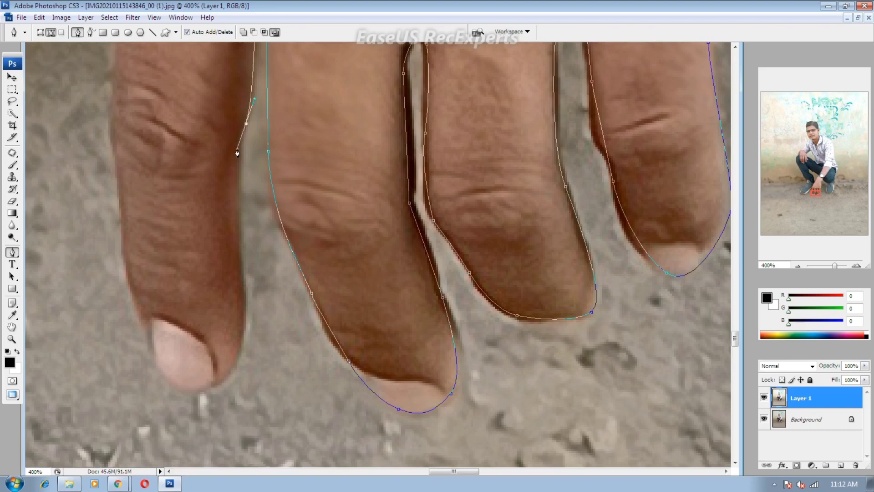
left_click_drag(238, 267, 248, 306)
scroll(250, 183, "down", 5)
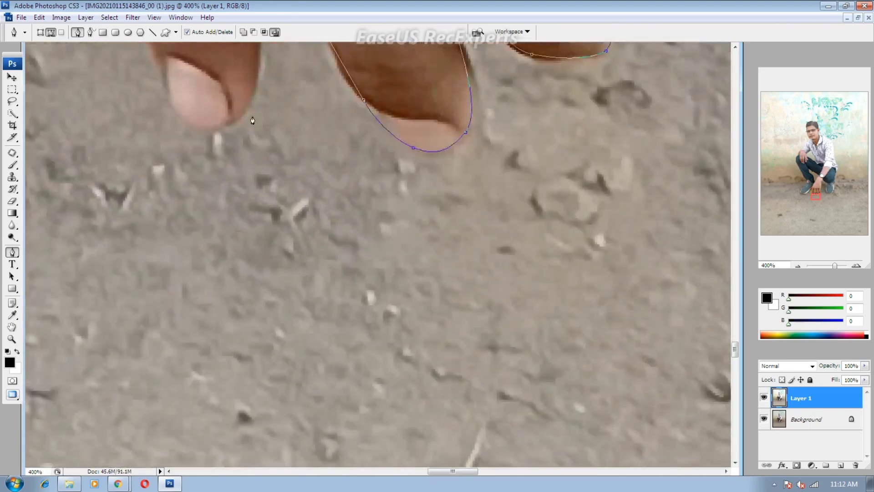
mouse_move(245, 115)
left_mouse_down()
mouse_move(230, 125)
mouse_move(255, 192)
left_mouse_up()
Extend the path up the finger's left edge to where the hand meets the shoe
left_click(214, 117)
left_click(199, 91)
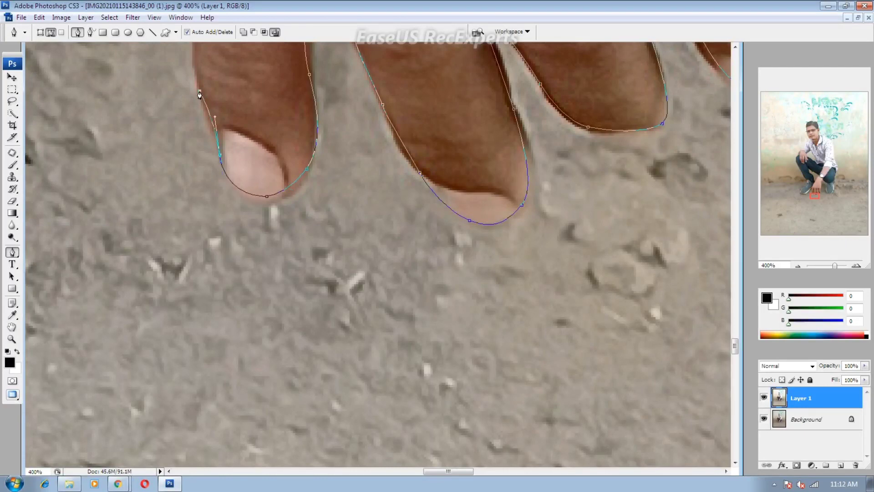
left_click_drag(195, 94, 235, 346)
left_click(225, 146)
left_click(235, 87)
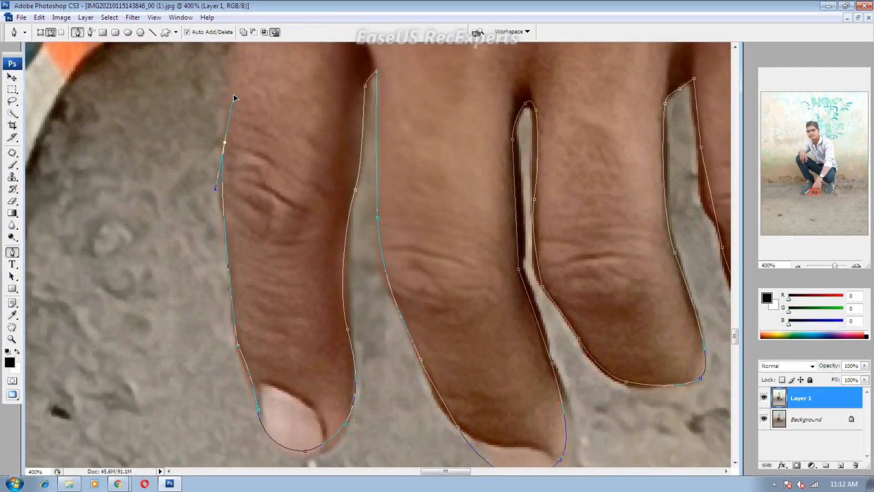
left_click_drag(236, 97, 250, 328)
left_click(261, 192)
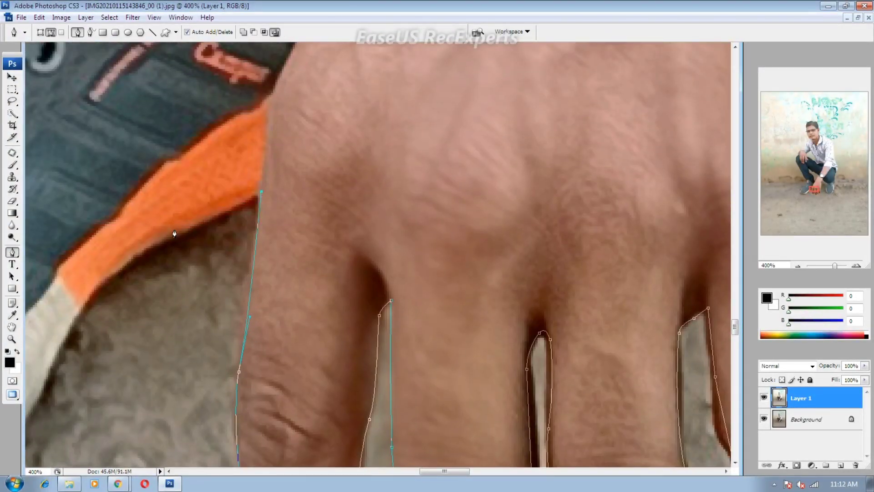
Trace along the shoe sole with smooth anchors to its curve
left_click_drag(139, 259, 312, 189)
left_click(285, 236)
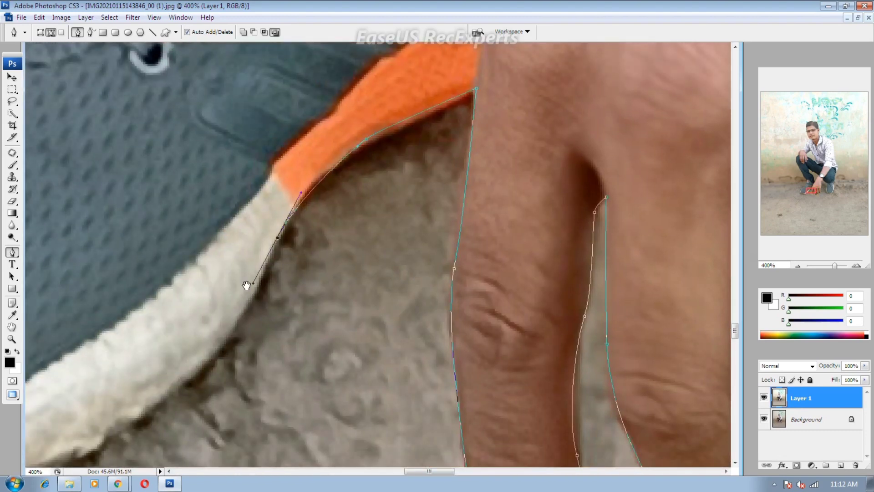
mouse_move(248, 287)
left_mouse_down()
mouse_move(356, 207)
mouse_move(298, 251)
mouse_move(473, 90)
left_mouse_up()
left_click_drag(356, 157, 298, 171)
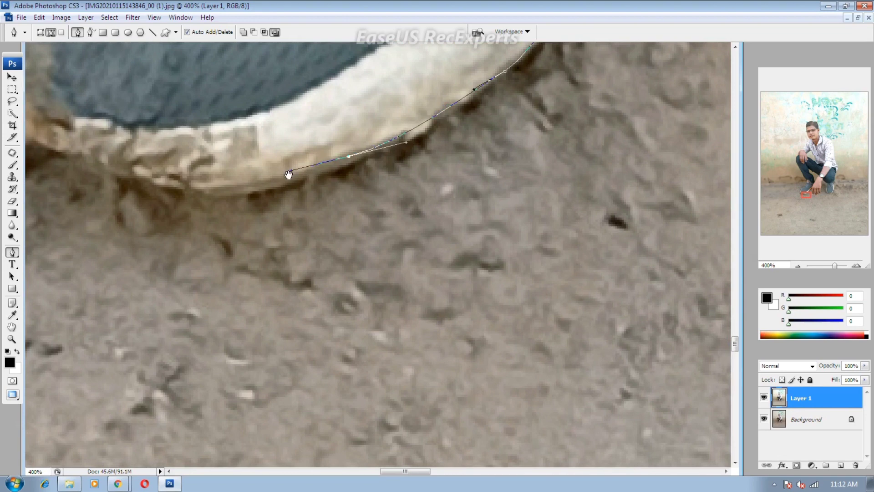
mouse_move(251, 206)
left_mouse_down()
mouse_move(468, 129)
mouse_move(391, 120)
left_mouse_up()
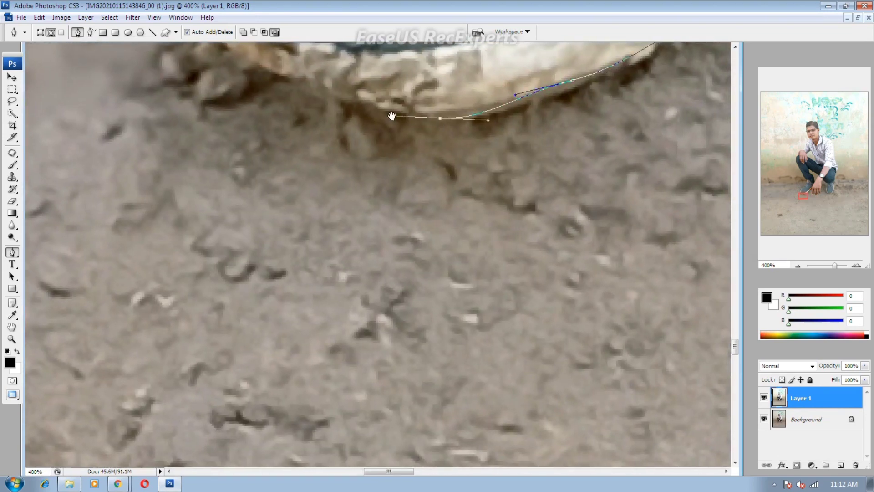
left_click_drag(327, 93, 365, 172)
left_click_drag(290, 149, 263, 136)
left_click_drag(235, 108, 303, 296)
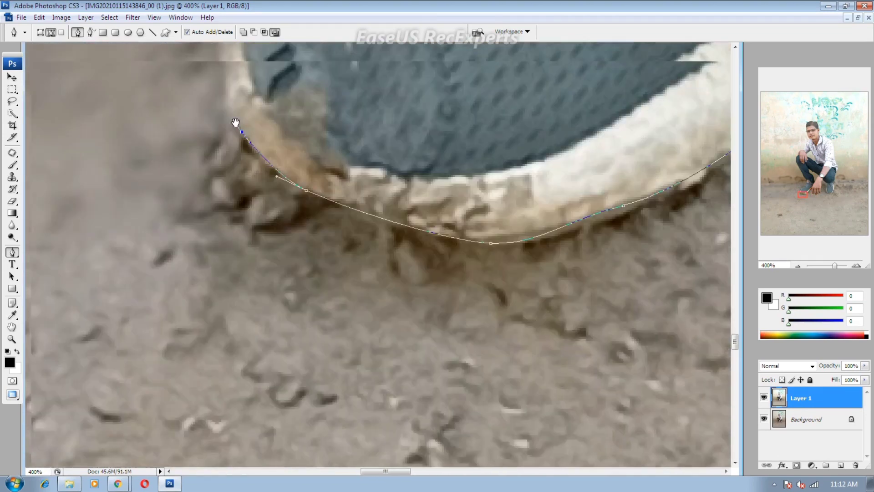
mouse_move(290, 181)
left_mouse_down()
mouse_move(322, 119)
mouse_move(296, 410)
left_mouse_up()
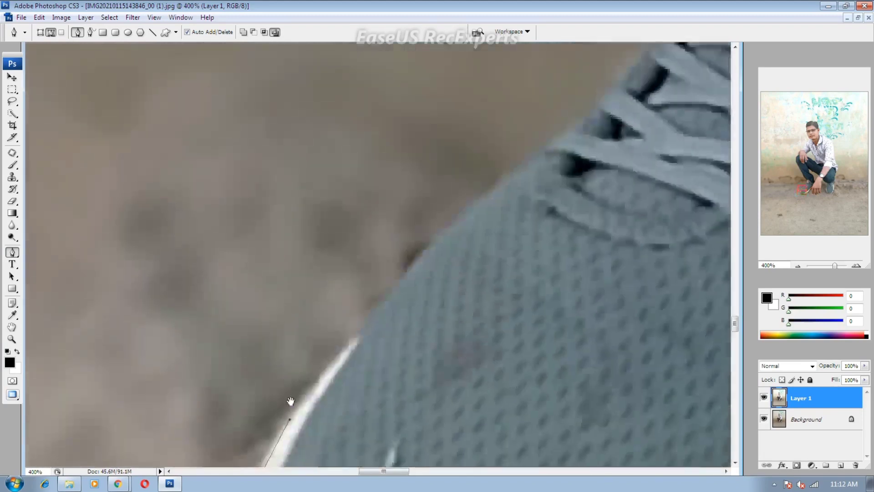
Curve the path up the shoe's edge, along the laces and heel
left_click_drag(399, 303, 437, 265)
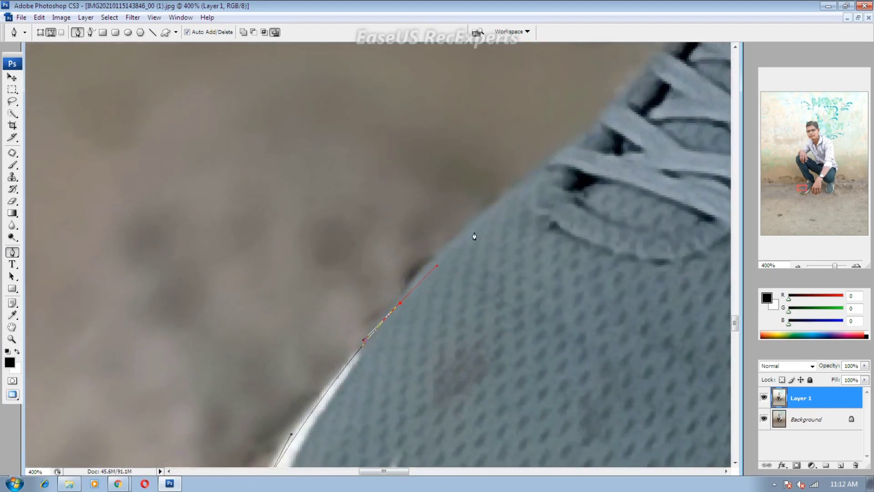
left_click_drag(537, 178, 434, 304)
left_click(434, 301)
mouse_move(513, 233)
left_mouse_down()
mouse_move(569, 163)
mouse_move(519, 265)
left_mouse_up()
left_click_drag(539, 232, 500, 255)
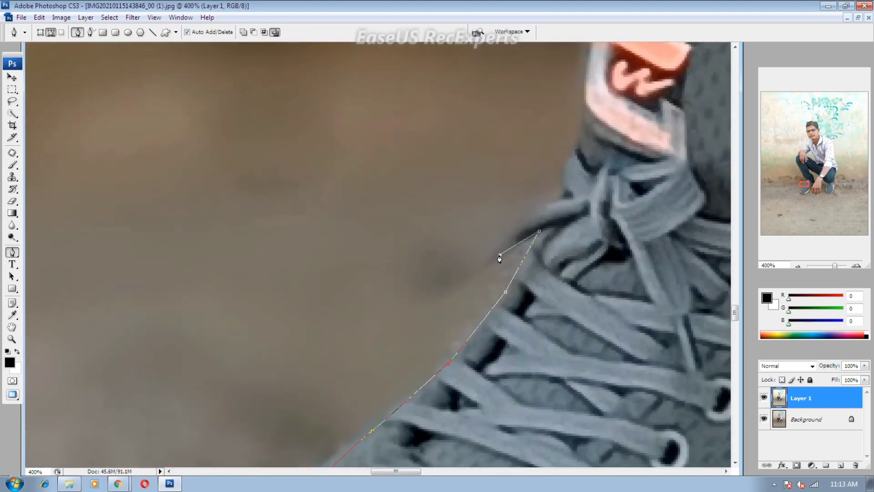
mouse_move(556, 195)
left_mouse_down()
mouse_move(569, 193)
mouse_move(539, 322)
left_mouse_up()
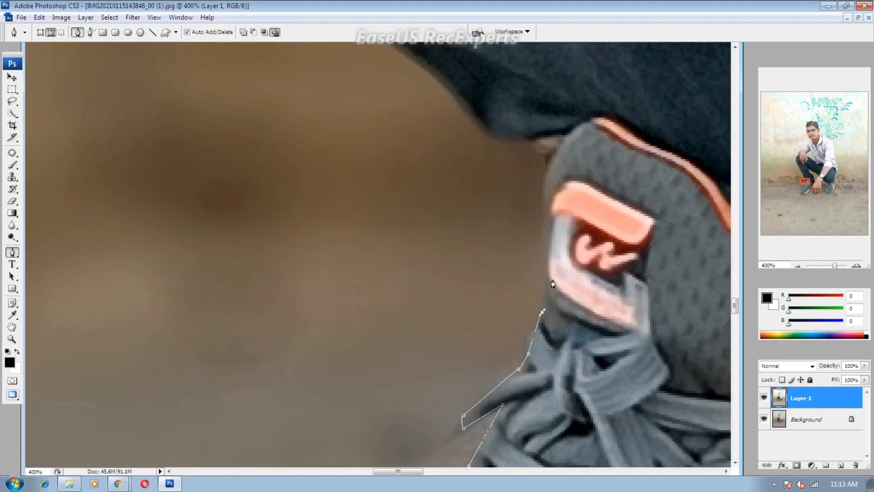
left_click_drag(542, 268, 537, 257)
Extend the path up the shoe edge onto the trouser leg's edge
left_click(539, 190)
left_click(550, 155)
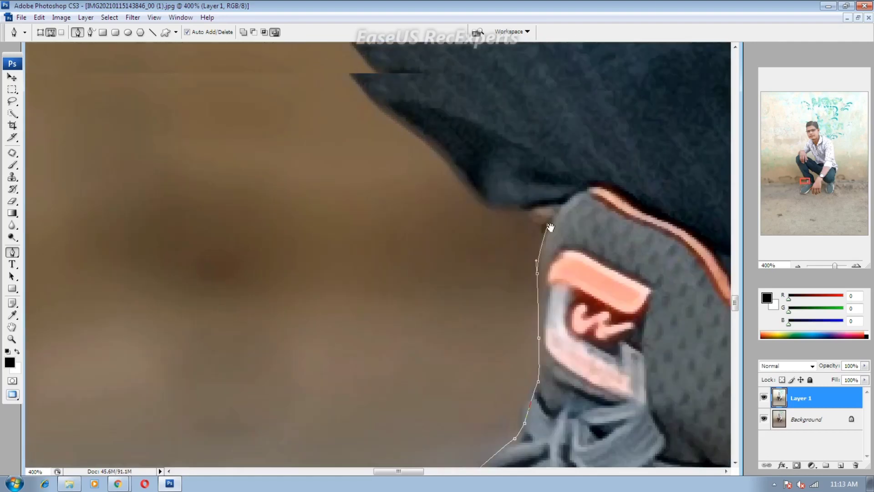
mouse_move(537, 144)
left_mouse_down()
mouse_move(535, 290)
mouse_move(480, 272)
left_mouse_up()
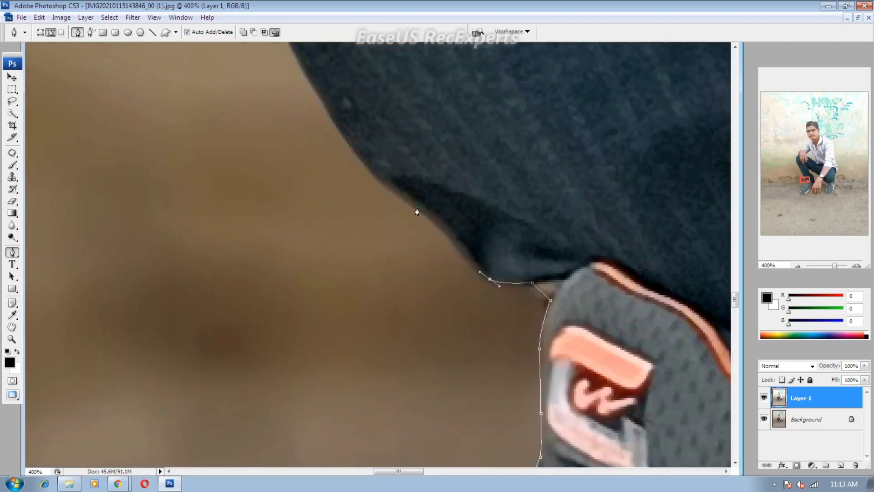
left_click_drag(396, 178, 392, 296)
left_click_drag(337, 175, 316, 119)
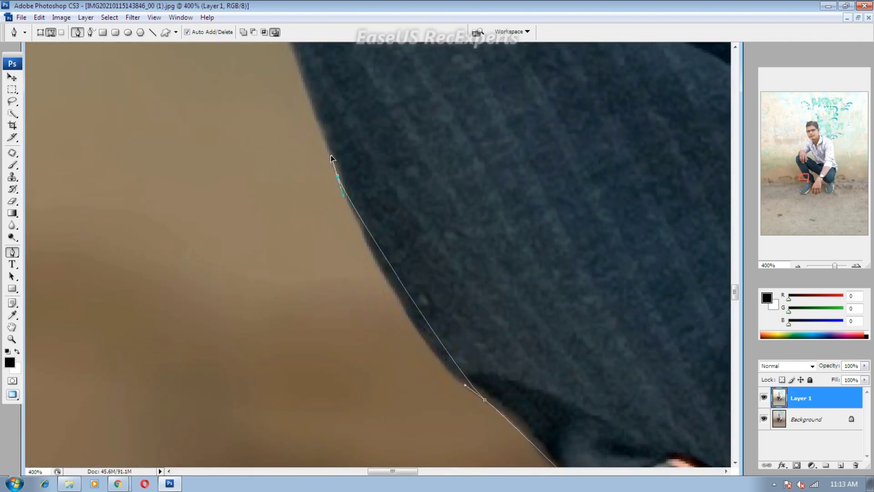
Pan along the trouser leg and add curved anchors at its edge
key("ctrl+minus")
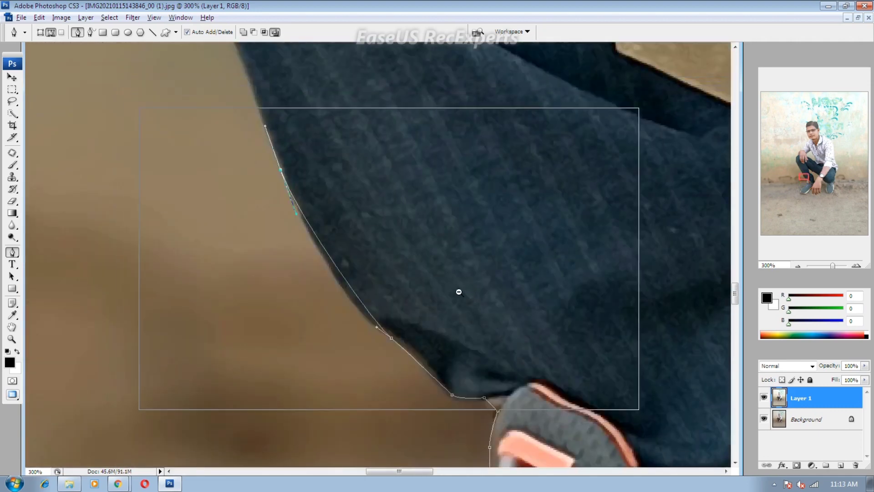
left_click_drag(459, 292, 474, 404)
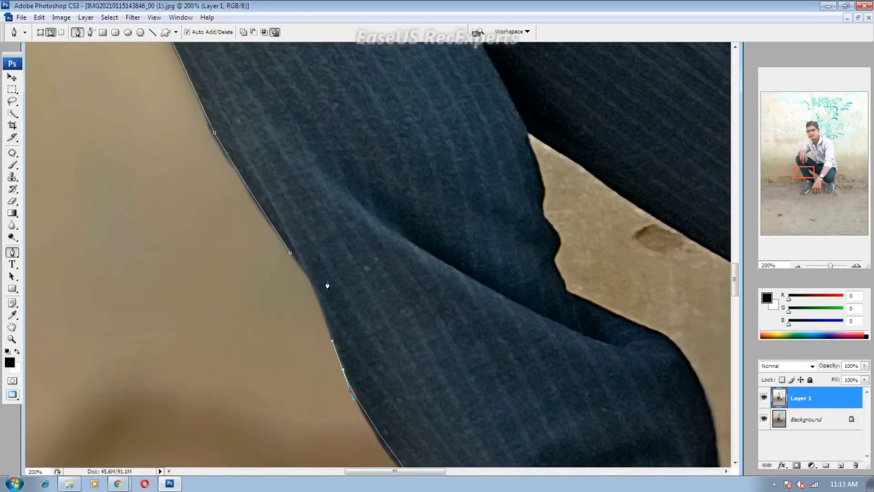
mouse_move(327, 286)
left_mouse_down()
mouse_move(317, 169)
mouse_move(393, 296)
left_mouse_up()
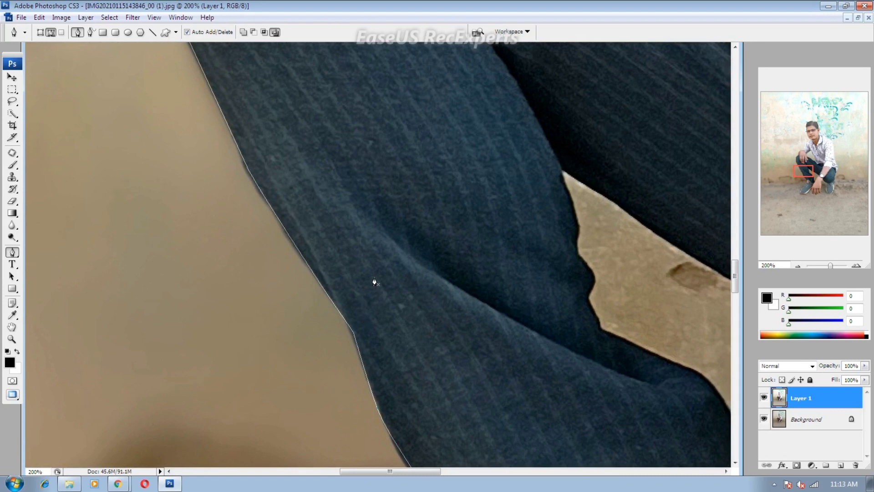
left_click_drag(482, 358, 359, 253)
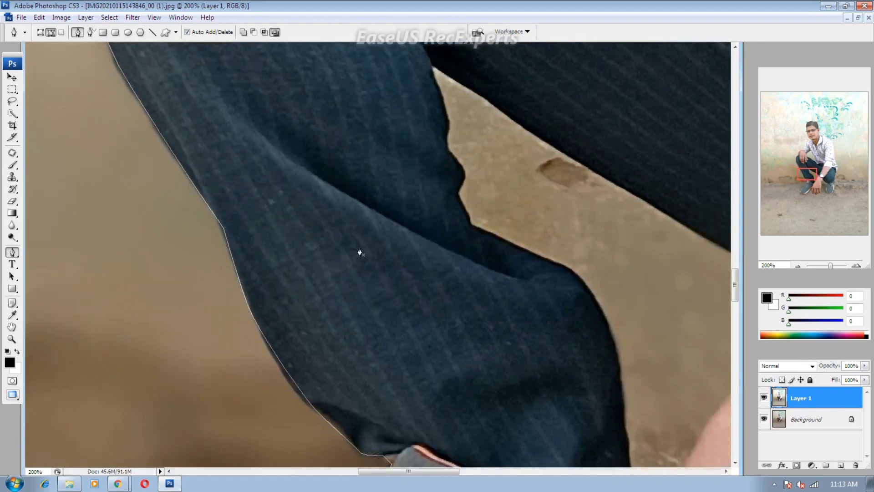
scroll(439, 288, "down", 3)
scroll(523, 367, "down", 3)
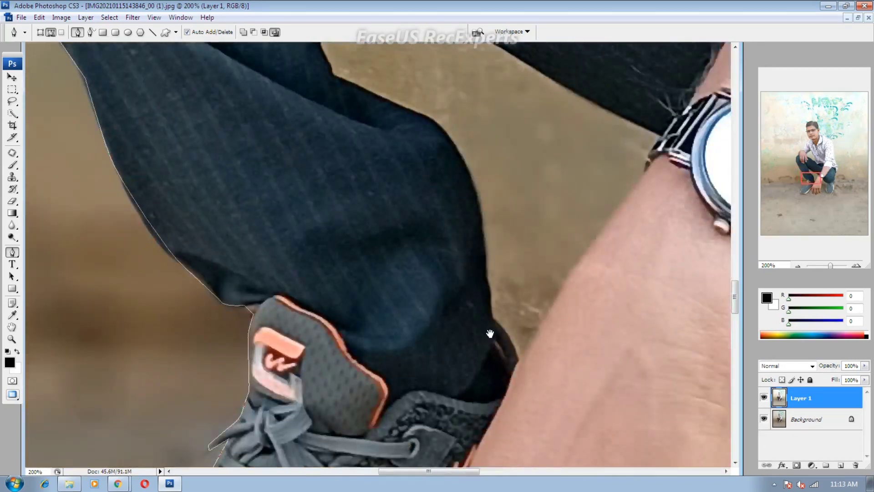
scroll(490, 332, "right", 5)
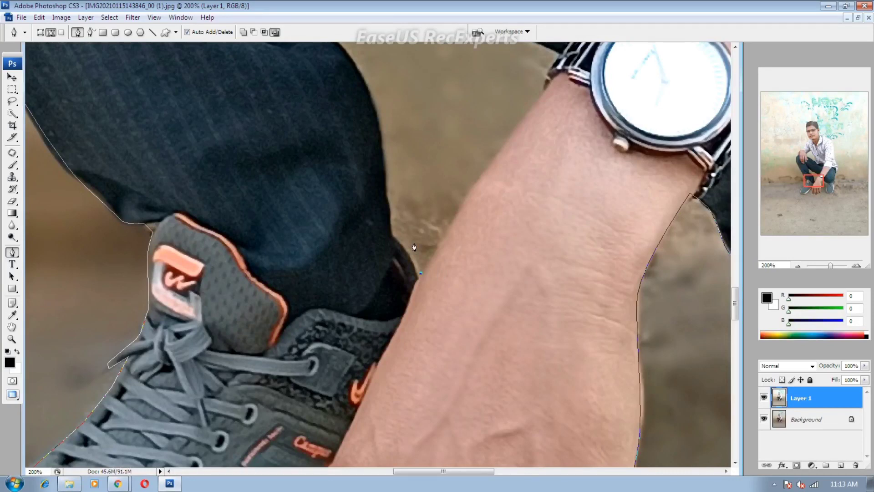
left_click_drag(387, 157, 418, 312)
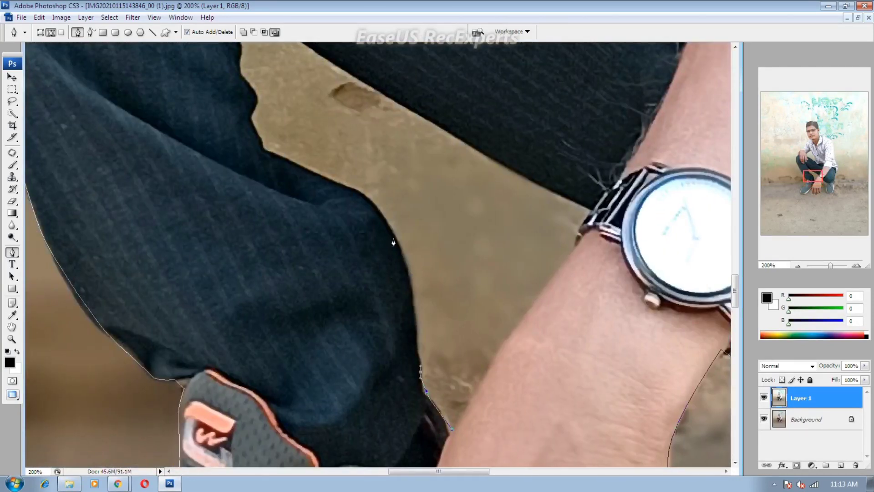
mouse_move(394, 232)
left_mouse_down()
mouse_move(372, 201)
mouse_move(402, 287)
left_mouse_up()
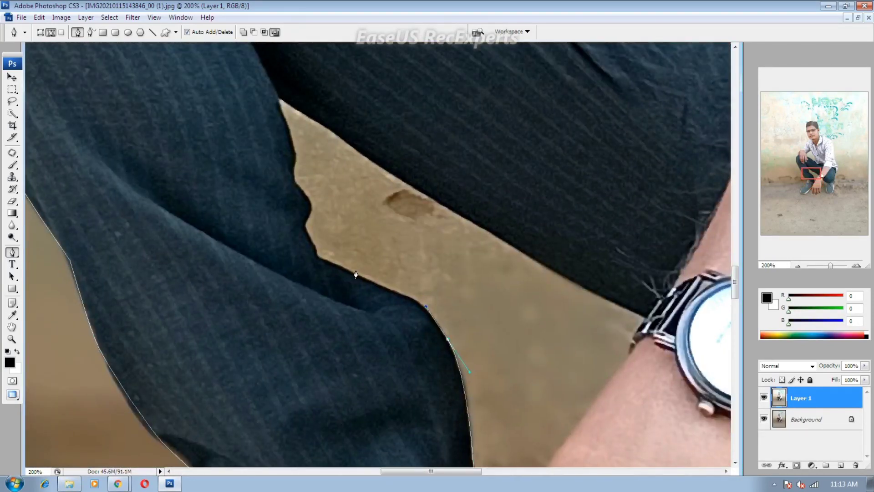
left_click_drag(346, 267, 320, 256)
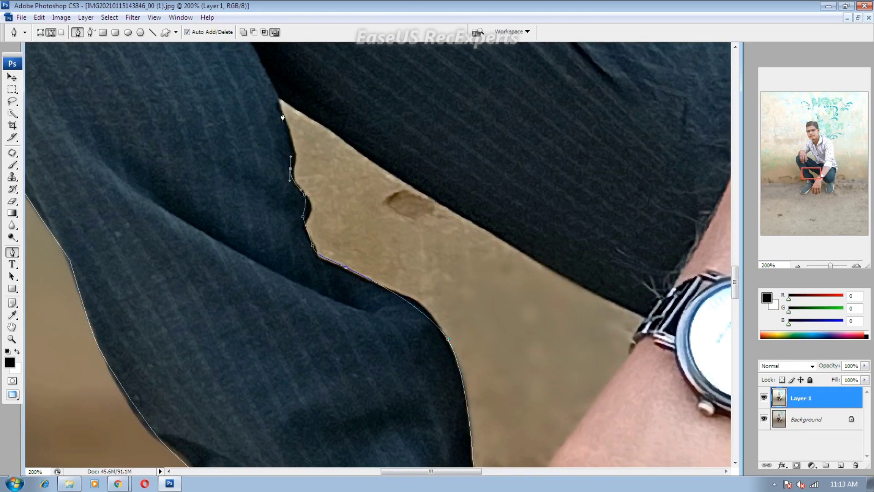
Add anchors further up the trouser edge and zoom toward the wrist and watch
left_click(275, 97)
left_click(326, 124)
left_click_drag(566, 303, 387, 160)
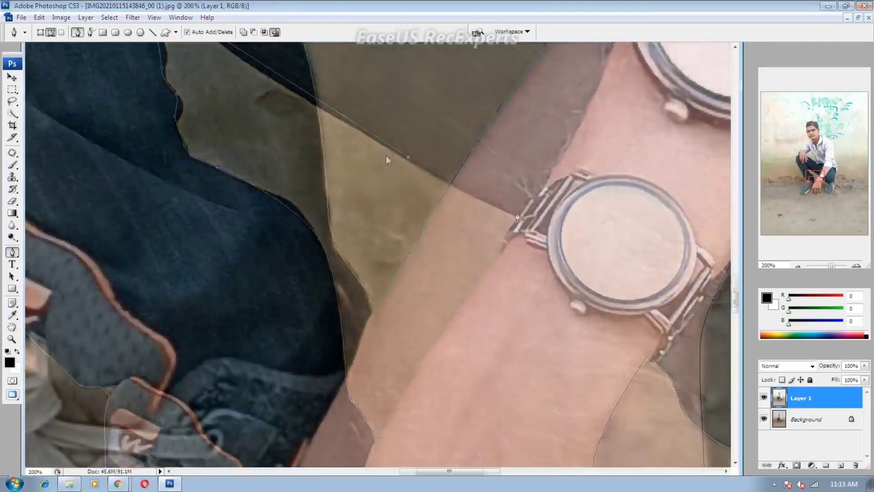
key("ctrl+plus")
Convert the traced path into a selection with a Feather Radius of 1 pixel
right_click(386, 157)
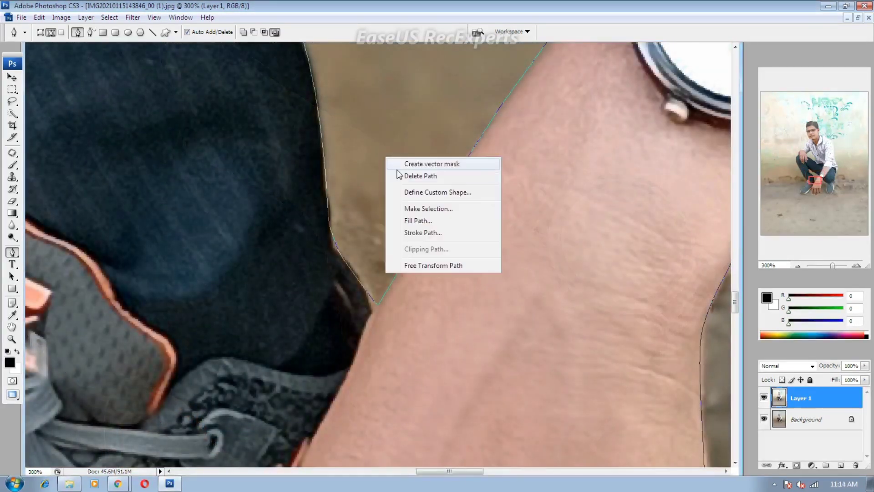
left_click(426, 210)
type("1")
left_click(500, 141)
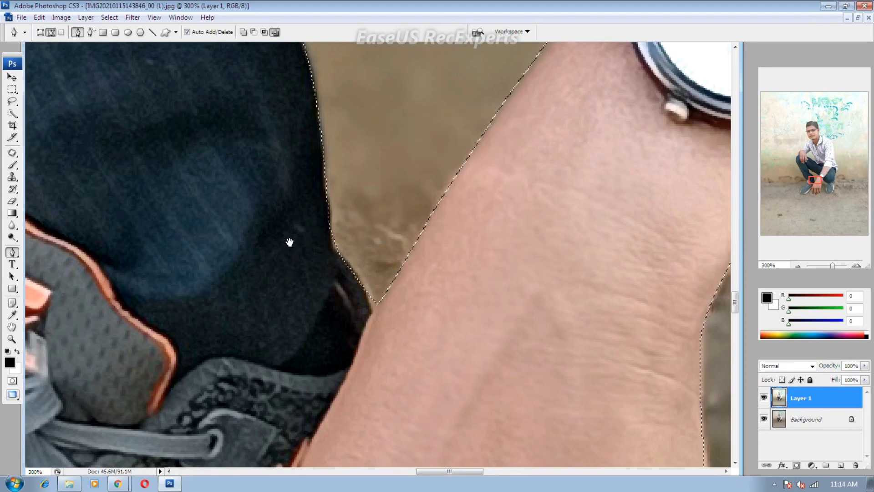
Fit the image on screen and zoom to 25% to inspect the selection
left_click_drag(288, 242, 551, 141)
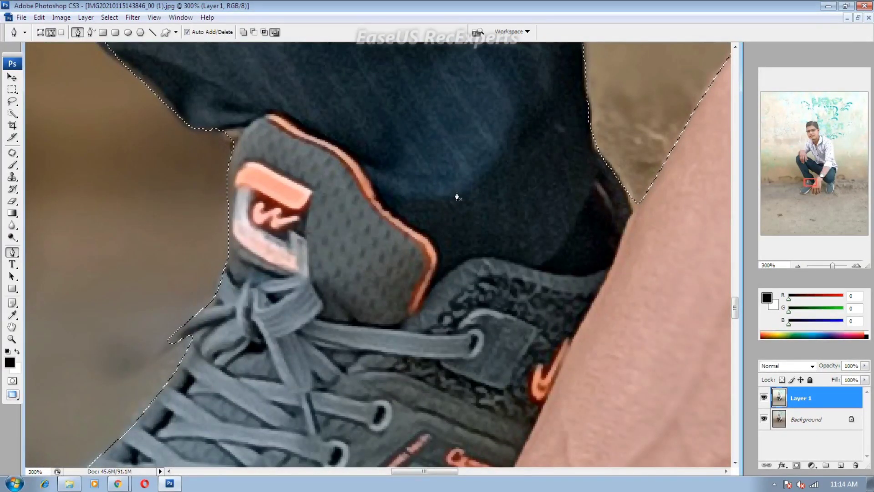
left_click(436, 197, "alt")
left_click(437, 197, "alt")
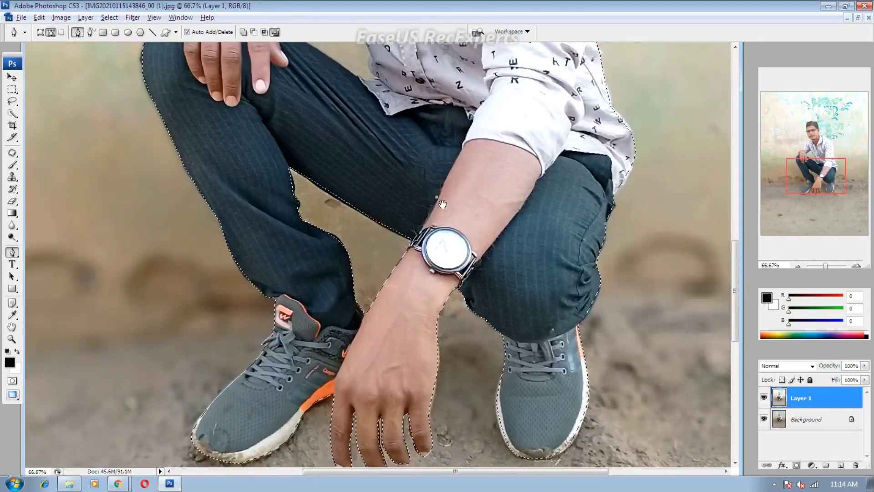
right_click(444, 200)
left_click(473, 210)
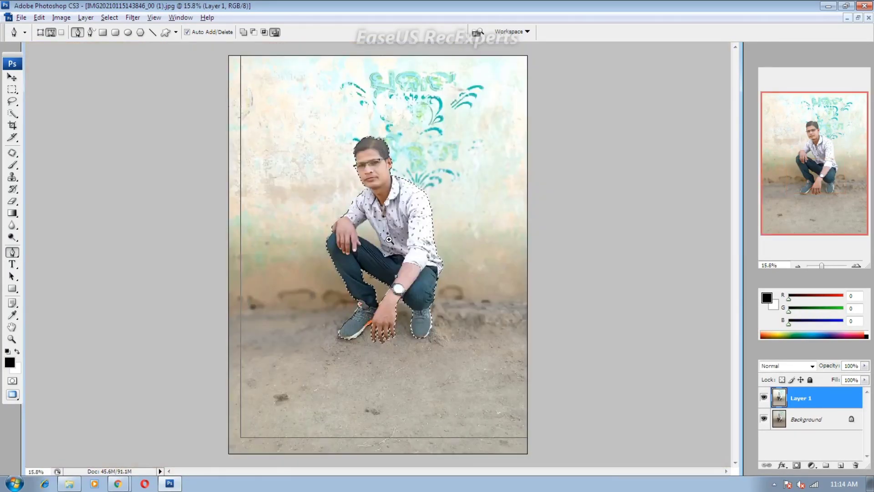
key("ctrl+plus")
key("ctrl+plus")
right_click(409, 242)
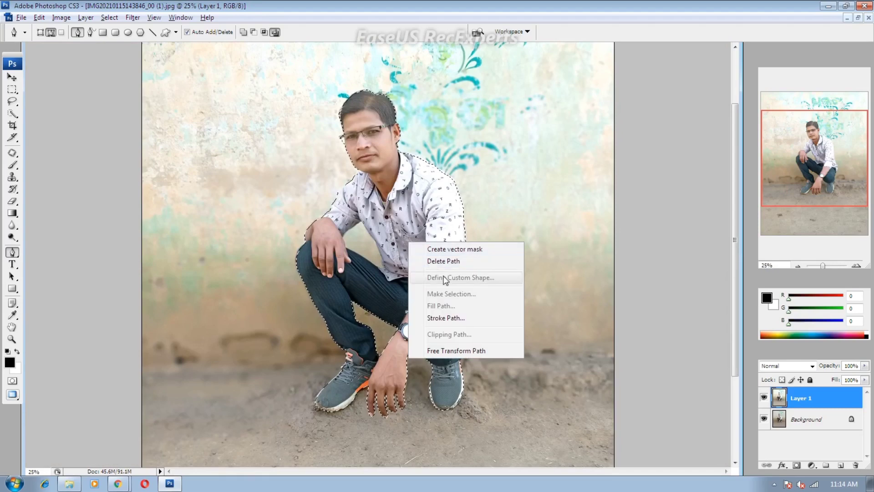
right_click(385, 288)
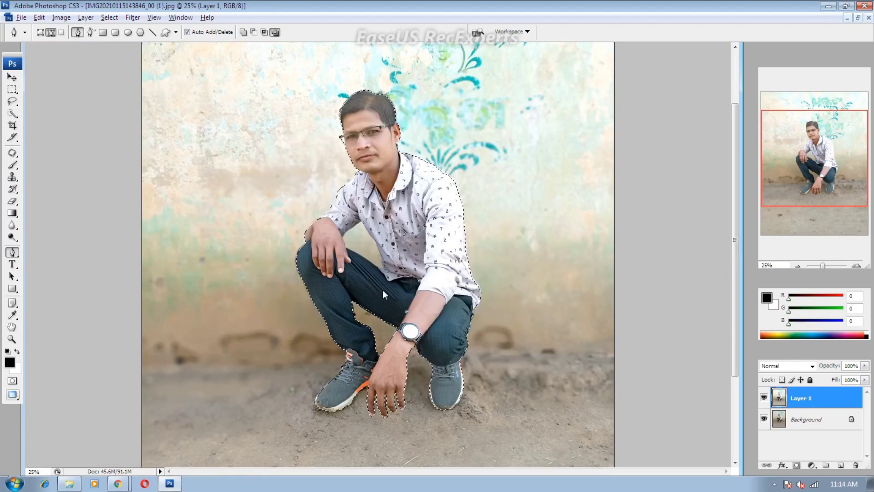
key("Escape")
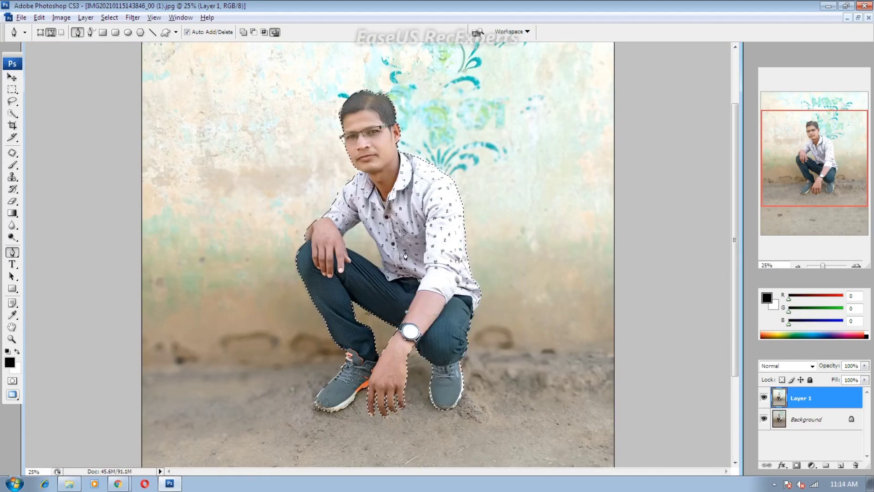
Switch to the Marquee tool and cancel the Feather dialog unchanged
key("m")
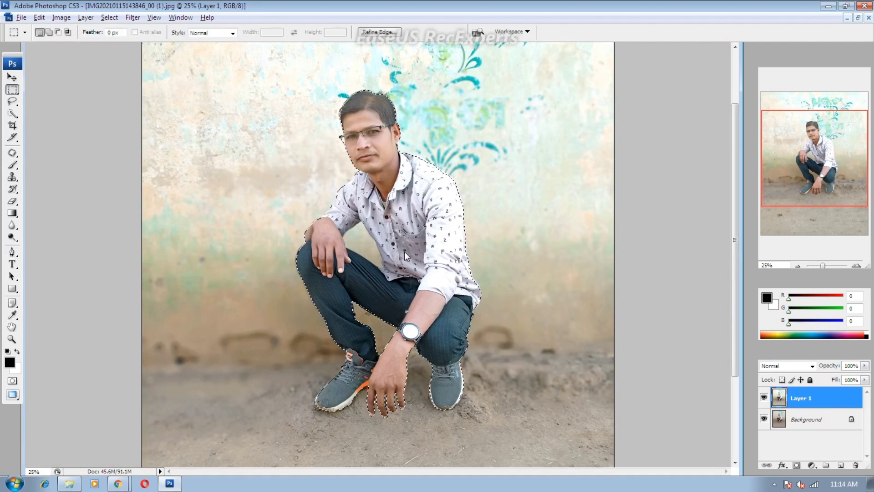
right_click(405, 253)
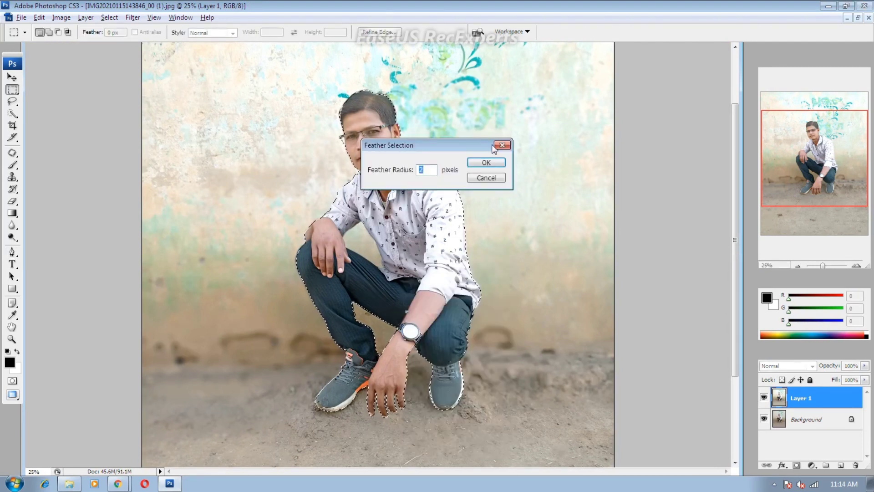
left_click(486, 162)
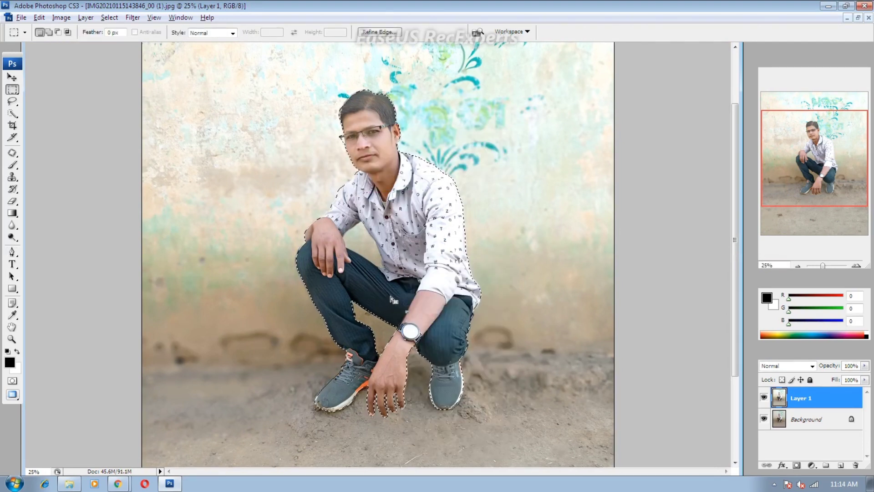
right_click(392, 91)
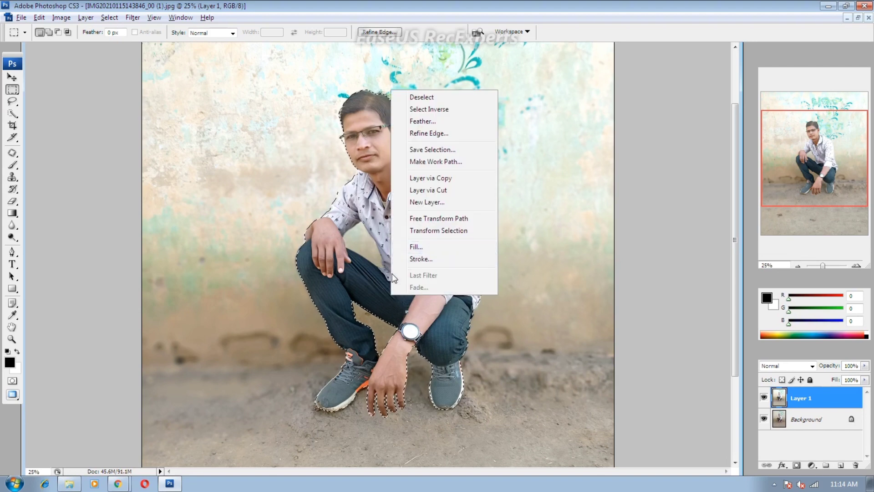
left_click(364, 266)
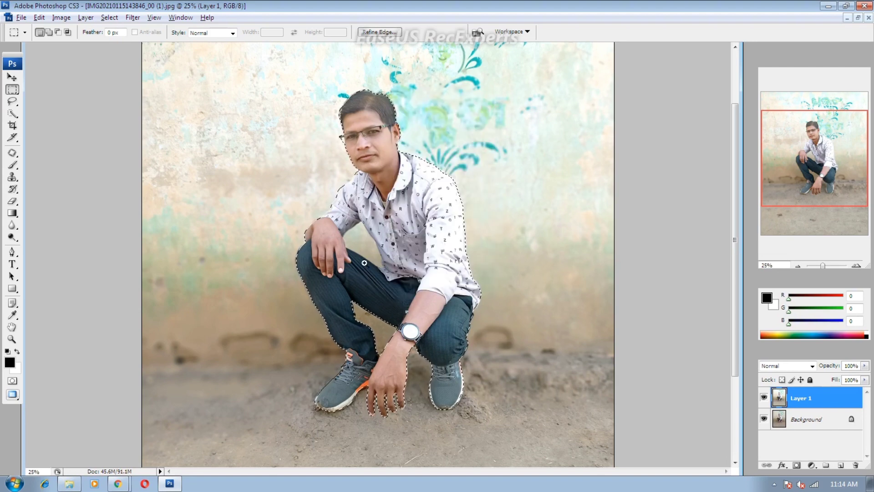
Copy the selected man onto a new layer via Layer via Copy, then fit on screen
scroll(364, 266, "up", 1)
scroll(364, 269, "up", 2)
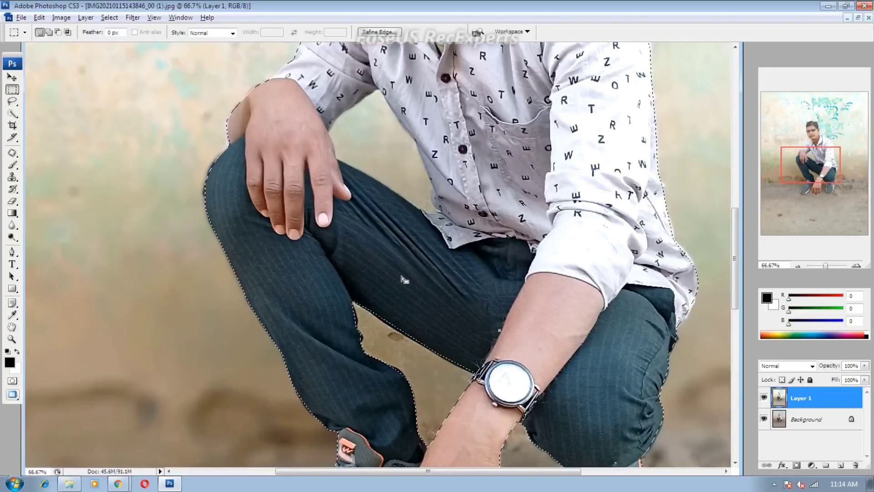
right_click(433, 270)
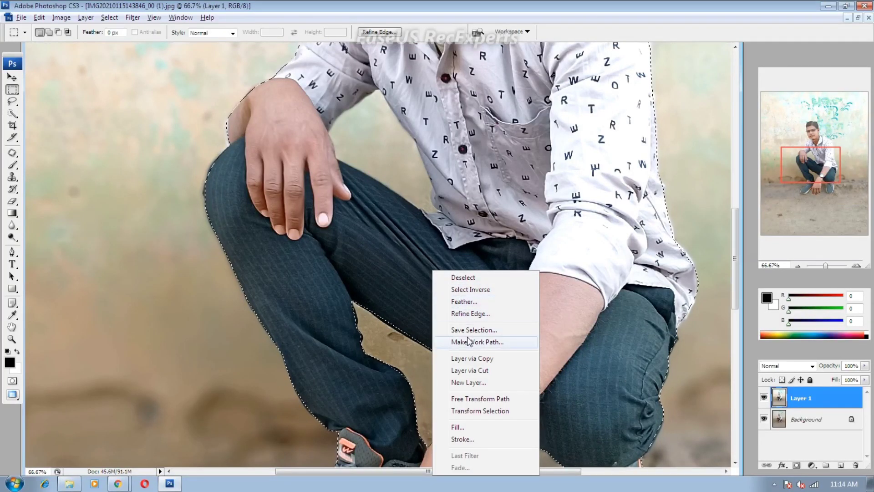
left_click(489, 359)
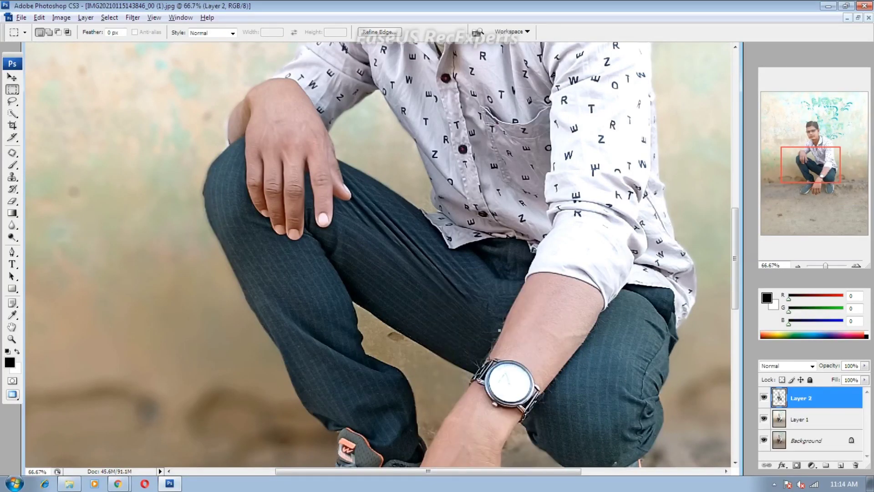
key("v")
right_click(474, 323)
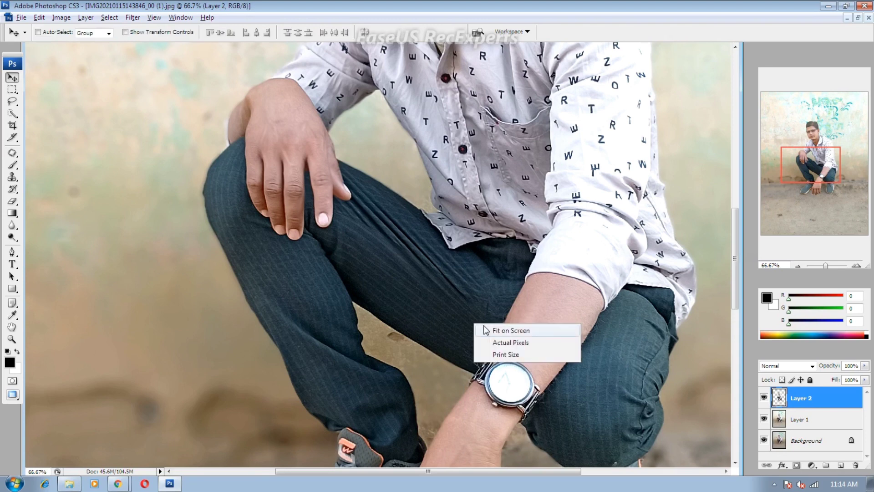
left_click(495, 329)
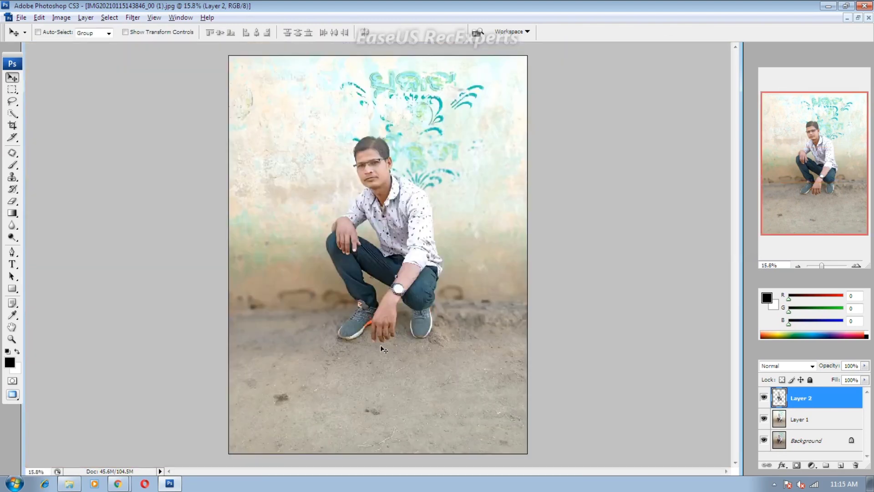
Set the background colour to light blue 19a6ce
left_click(17, 369)
left_click(388, 189)
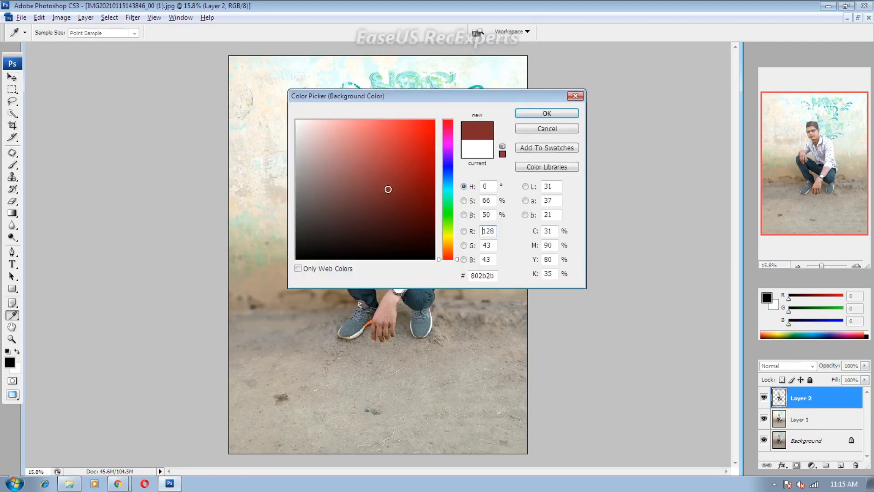
left_click(448, 148)
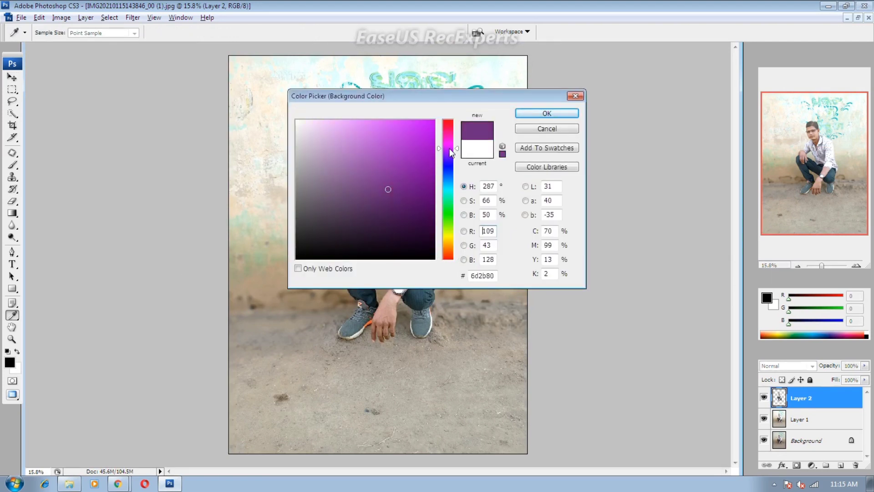
left_click(446, 184)
left_click(418, 147)
left_click(536, 114)
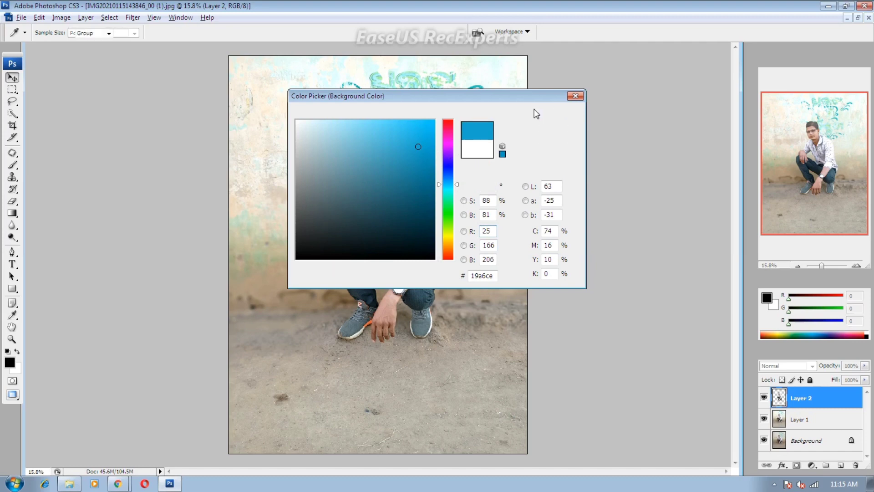
Open the foreground colour picker, leaving it black
left_click(13, 361)
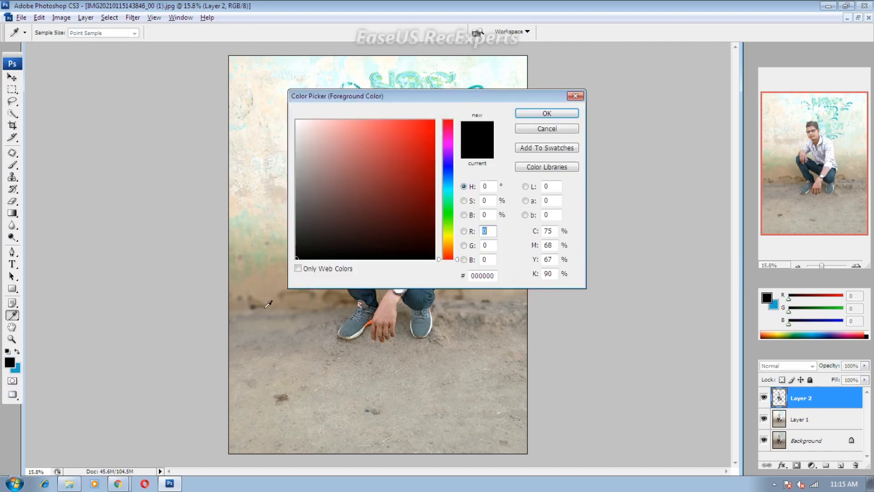
right_click(299, 317)
left_click(416, 216)
right_click(260, 358)
left_click(300, 360)
Keep the black foreground and fill the Background layer with the light blue colour
left_click(546, 113)
key("v")
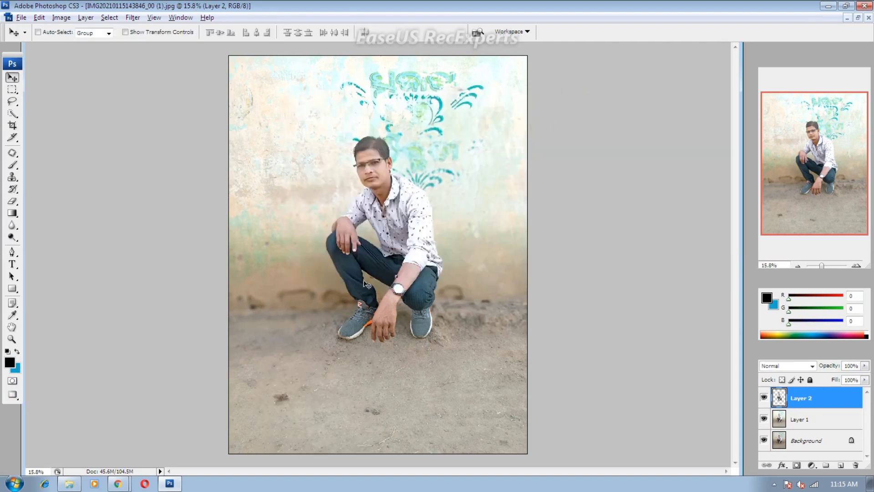
right_click(294, 317)
left_click(325, 337)
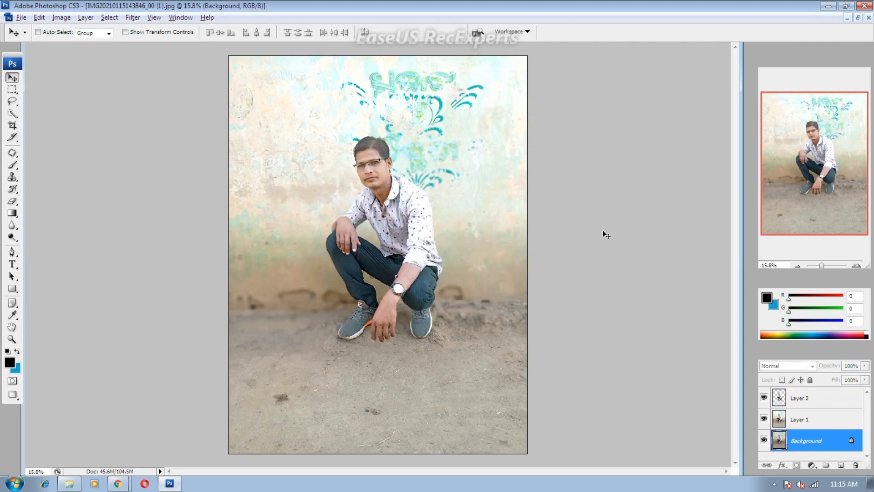
key("ctrl+BackSpace")
Select Layer 1, the original photo layer, and delete it
right_click(309, 275)
left_click(349, 284)
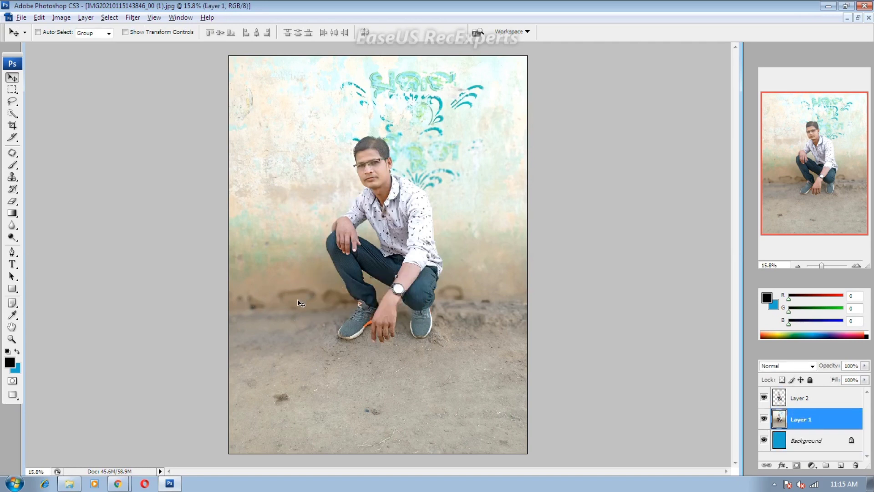
right_click(298, 302)
left_click(320, 319)
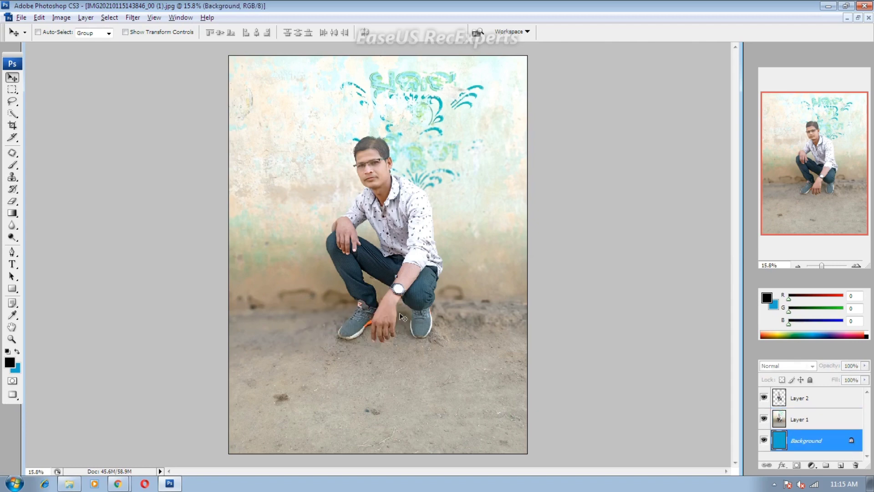
right_click(478, 220)
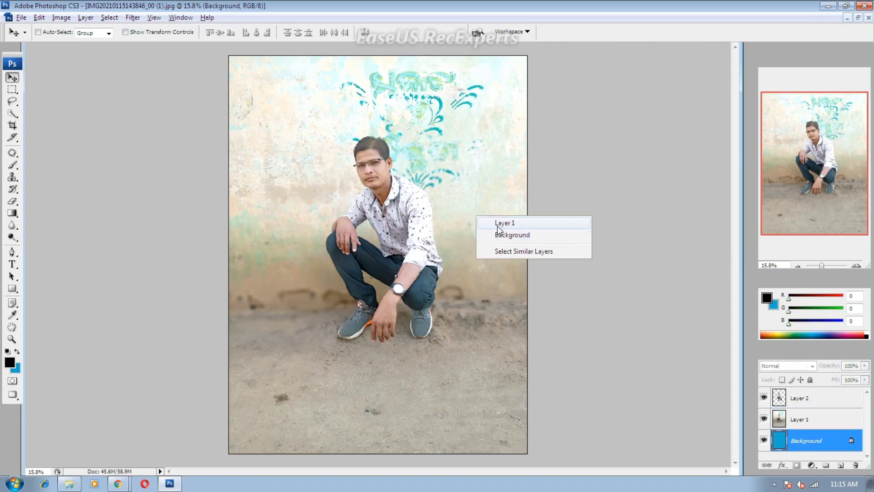
left_click(497, 226)
mouse_move(470, 221)
left_mouse_down()
mouse_move(482, 250)
mouse_move(470, 230)
left_mouse_up()
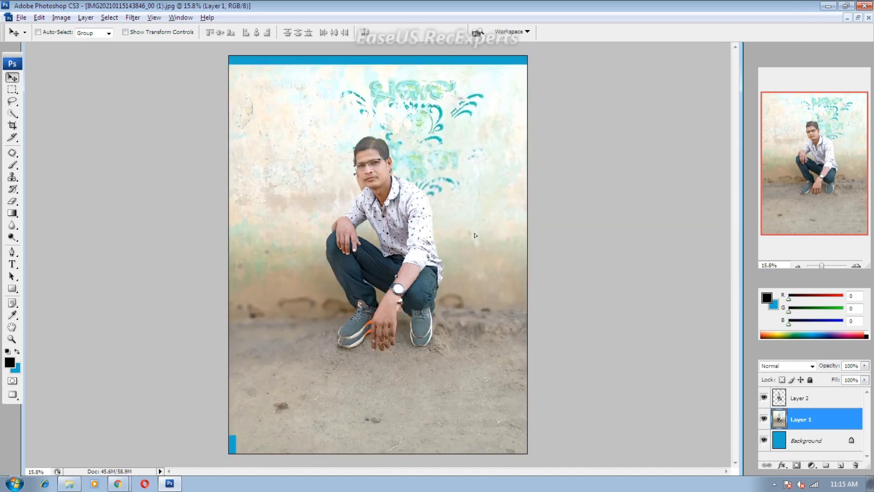
right_click(471, 231)
left_click(504, 239)
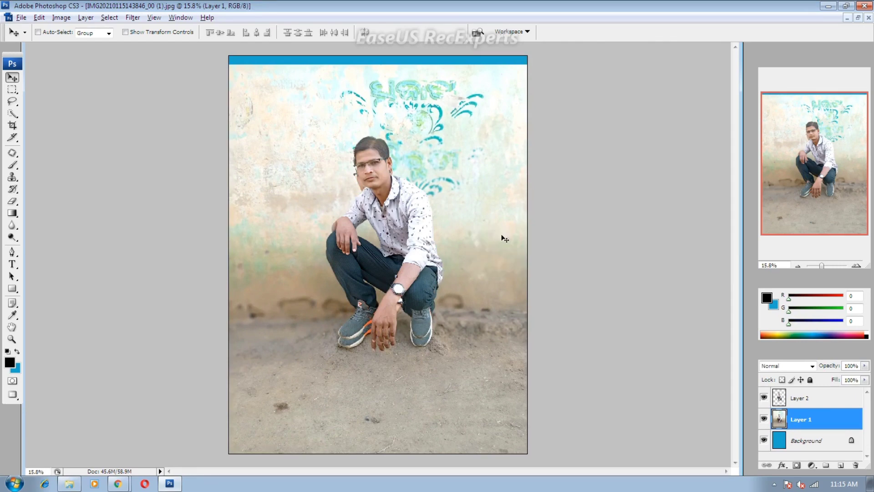
key("Delete")
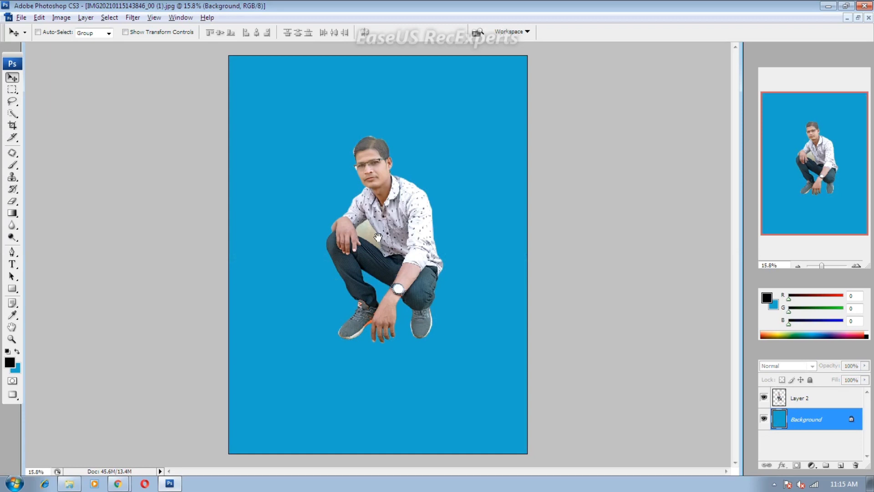
Zoom in and pan to the beige gap between the man's forearm and knee
key("super")
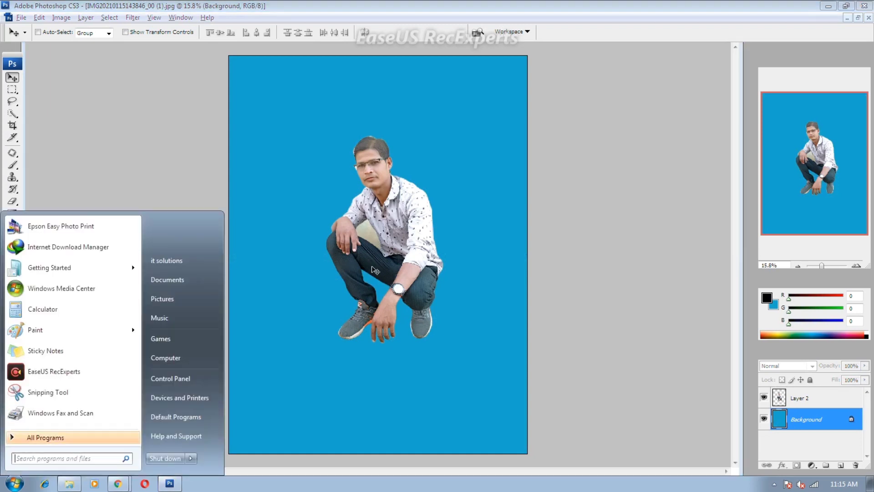
key("super")
key("ctrl+plus")
key("ctrl+plus")
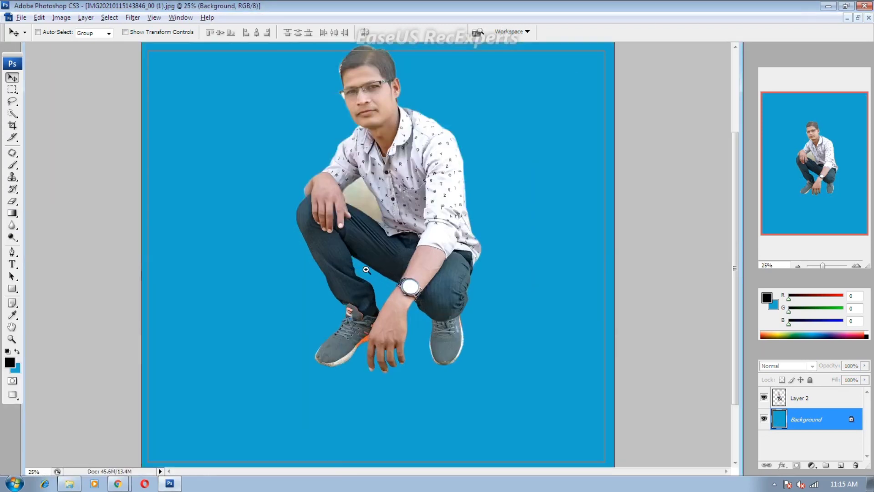
key("ctrl+plus")
key("ctrl+plus")
key("ctrl+plus")
key("ctrl+plus")
left_click_drag(427, 160, 477, 489)
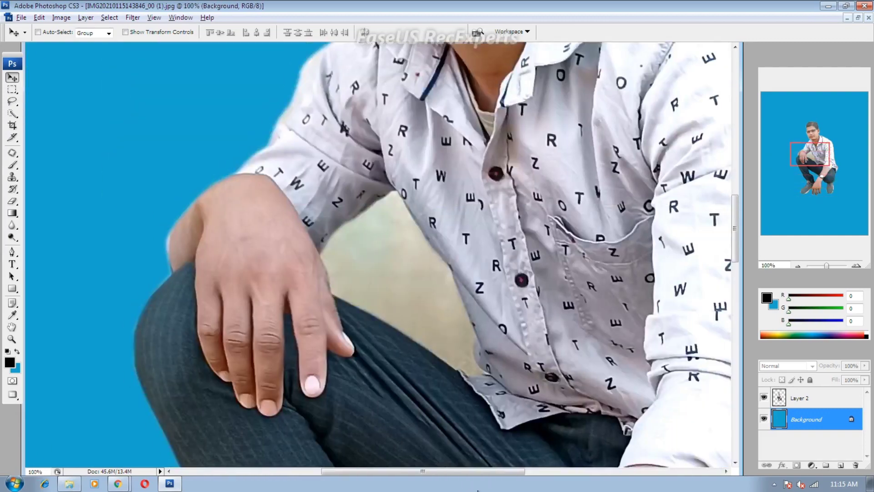
left_click_drag(446, 322, 357, 287)
left_click(359, 285, "ctrl")
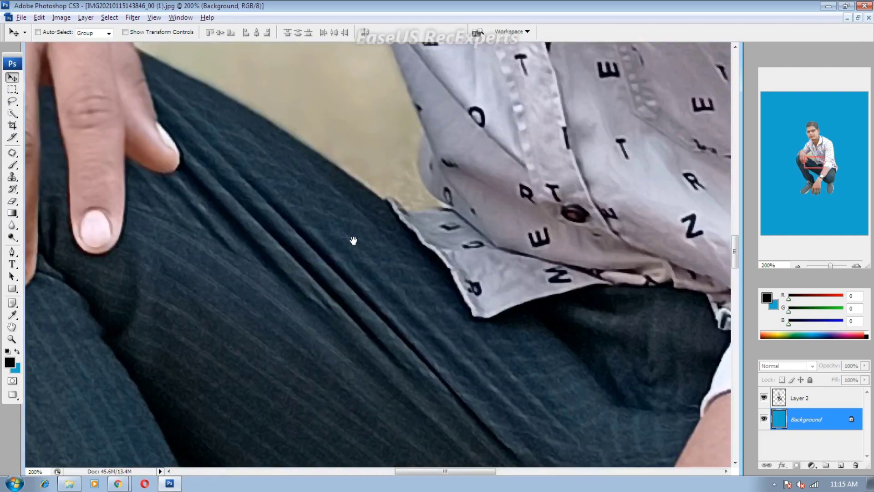
mouse_move(354, 240)
left_mouse_down()
mouse_move(429, 410)
mouse_move(426, 428)
left_mouse_up()
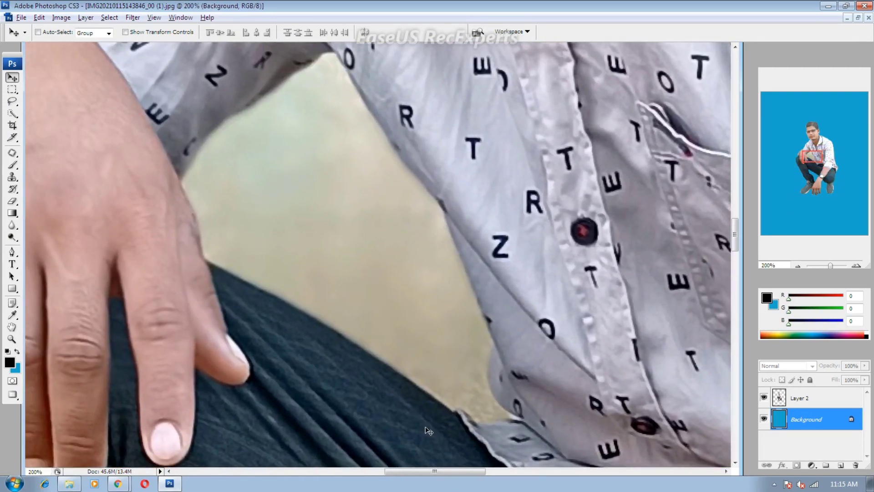
Trace a Pen path around the beige gap along the shirt, trouser and hand edges
left_click(12, 251)
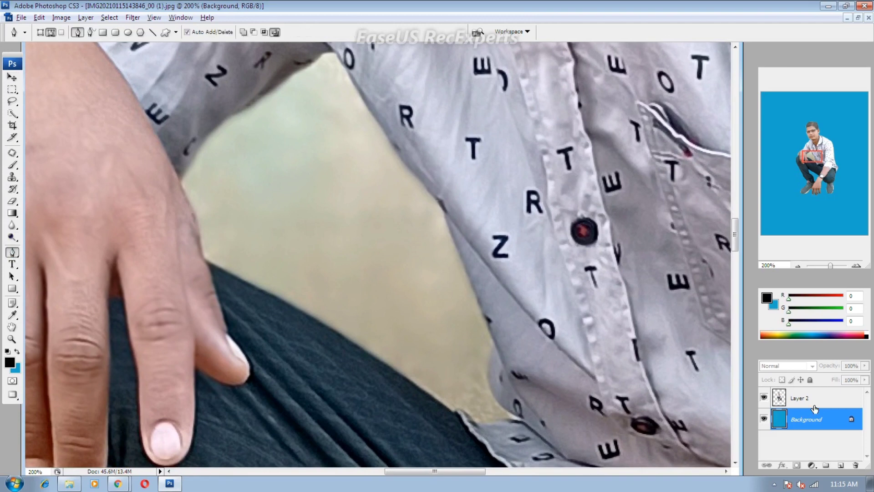
left_click(583, 374, "ctrl")
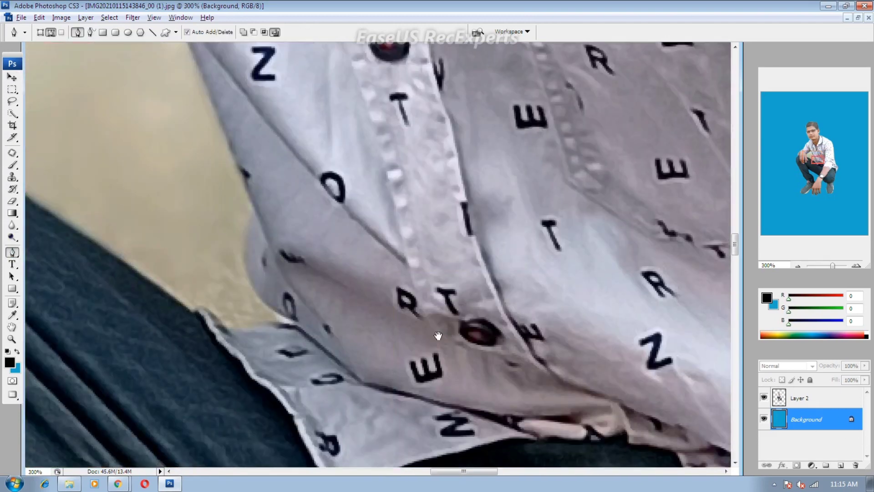
left_click_drag(438, 336, 586, 220)
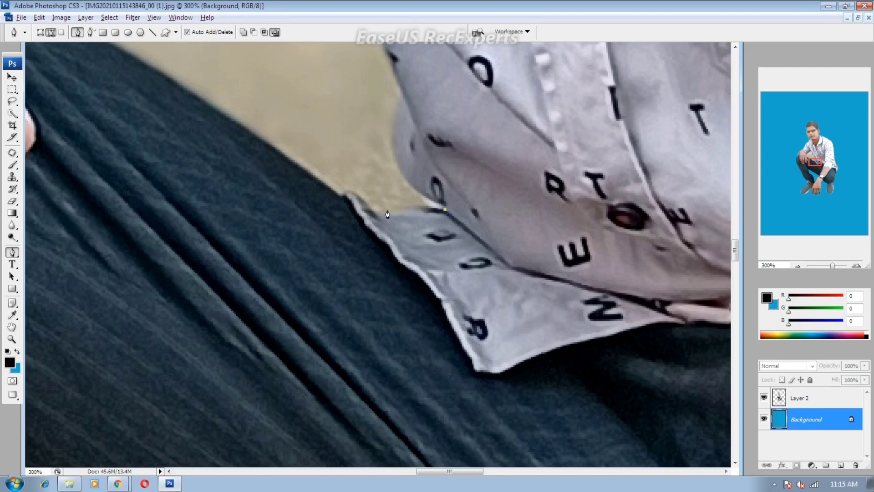
left_click_drag(381, 216, 369, 210)
left_click_drag(326, 191, 631, 369)
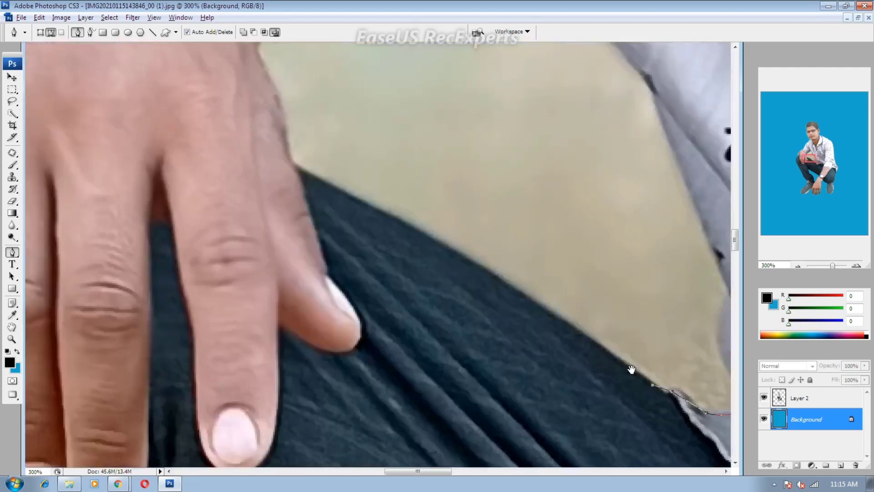
left_click_drag(432, 236, 346, 194)
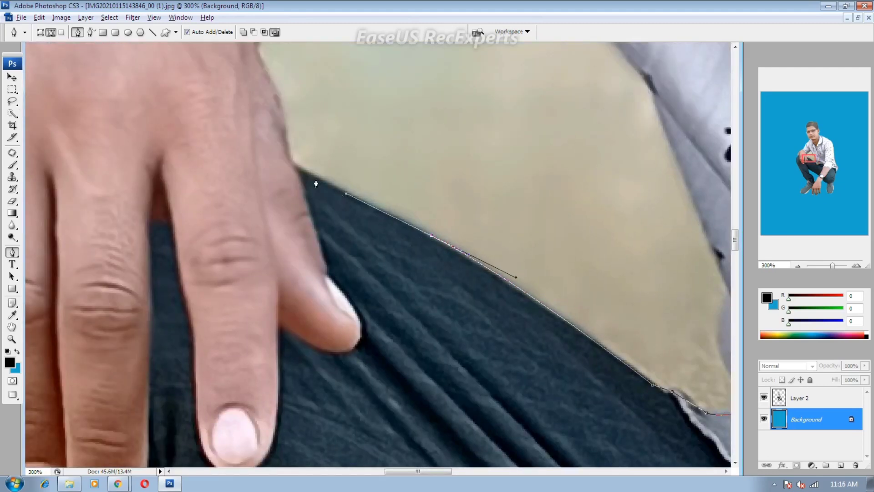
left_click(294, 162)
left_click(278, 97)
left_click_drag(278, 102, 303, 249)
left_click(300, 239)
Continue the path over the top and down the shirt edge, closing it at the start
left_click_drag(368, 149, 408, 136)
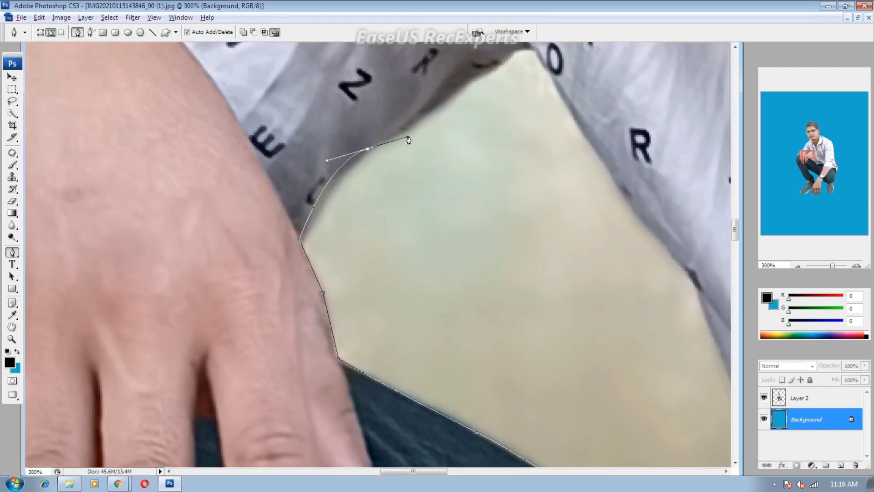
left_click(434, 99)
left_click(502, 61)
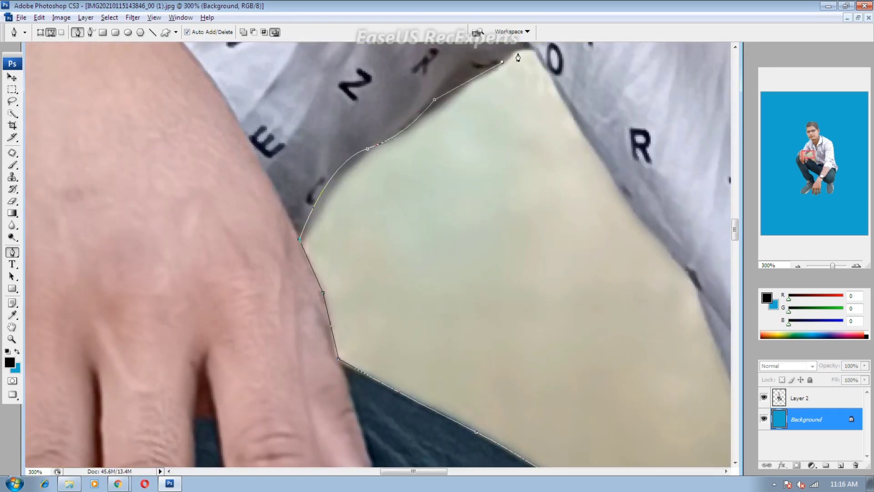
left_click_drag(528, 56, 474, 196)
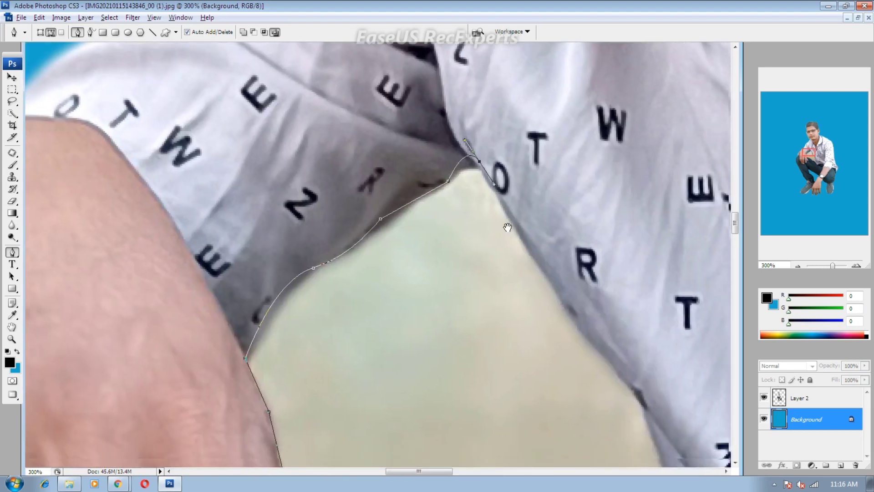
scroll(540, 209, "down", 5)
mouse_move(562, 226)
left_mouse_down()
mouse_move(562, 161)
mouse_move(532, 161)
left_mouse_up()
left_click(595, 305)
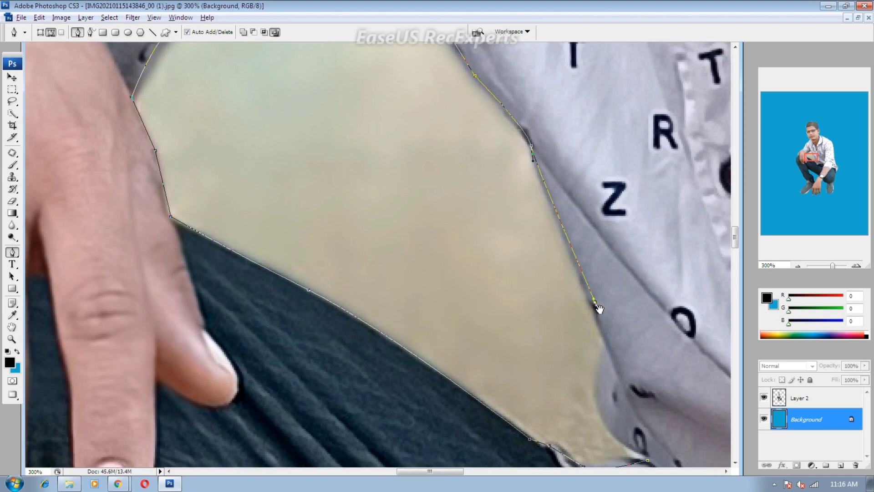
left_click_drag(596, 305, 541, 79)
left_click(547, 128)
left_click(543, 186)
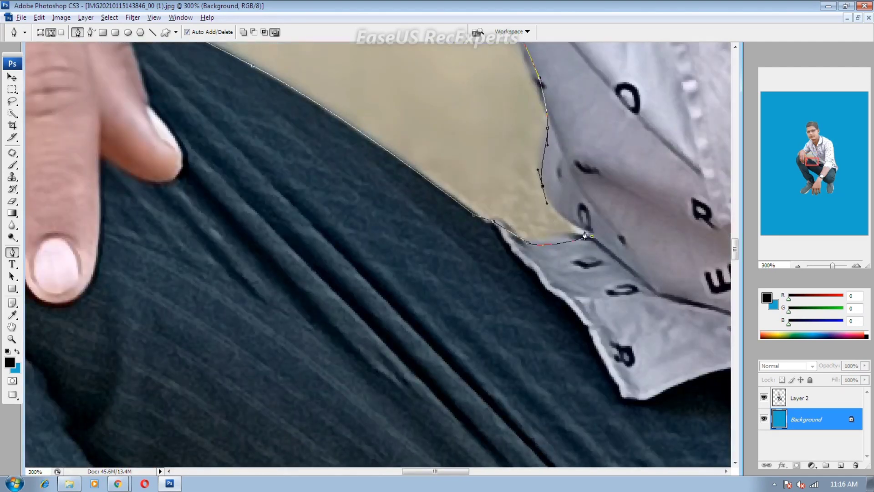
left_click_drag(589, 233, 565, 238)
Convert the closed path into a selection with a 2-pixel feather radius
right_click(516, 171)
left_click(551, 215)
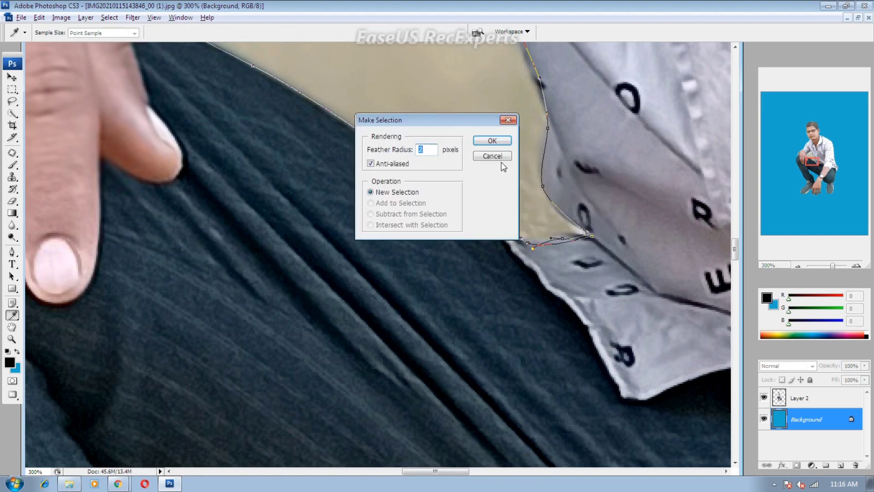
left_click(497, 140)
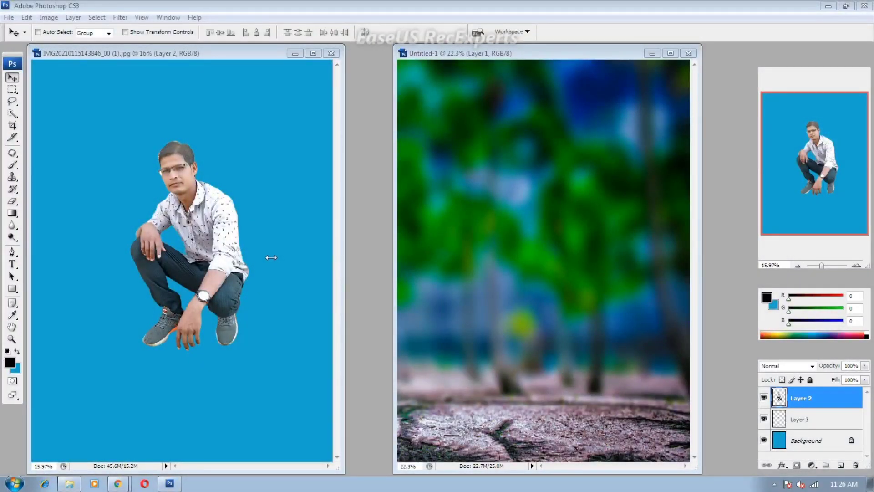
Move the man's Layer 2 from his original document into Untitled-1
left_click(10, 78)
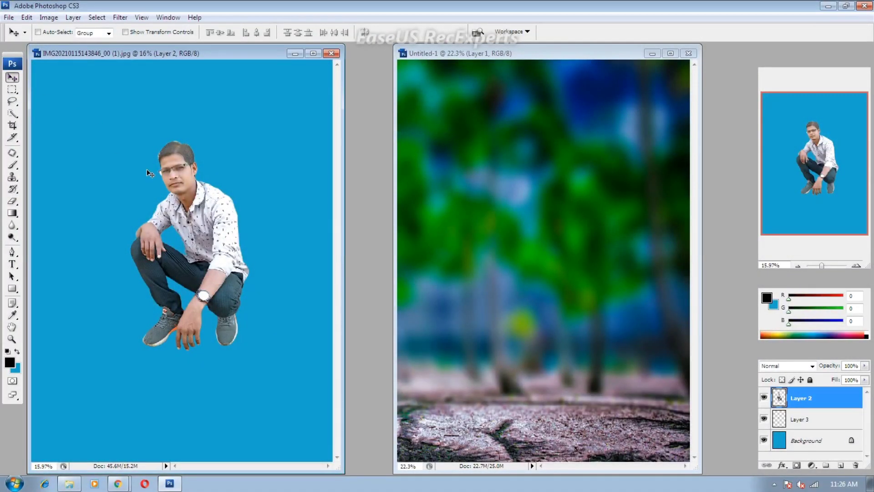
right_click(199, 199)
left_click(228, 208)
mouse_move(228, 208)
left_mouse_down()
mouse_move(524, 270)
mouse_move(572, 253)
left_mouse_up()
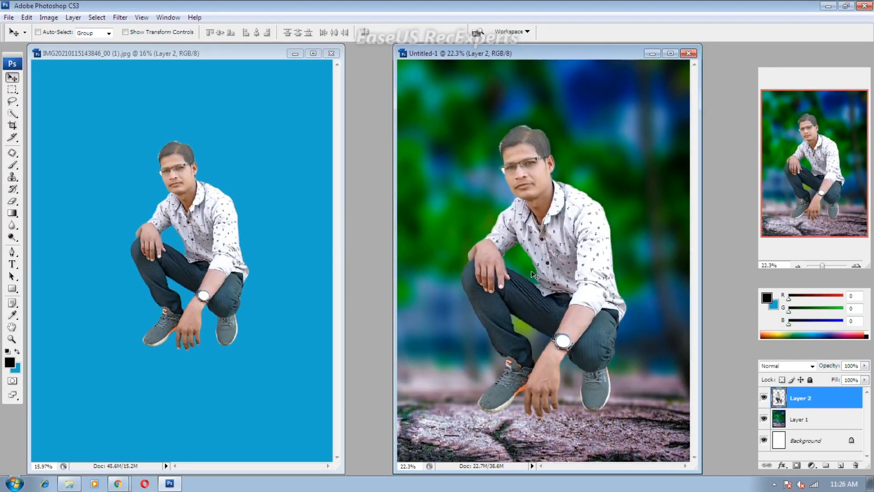
Minimize the man's original window and maximize the Untitled-1 park composite
left_click(296, 53)
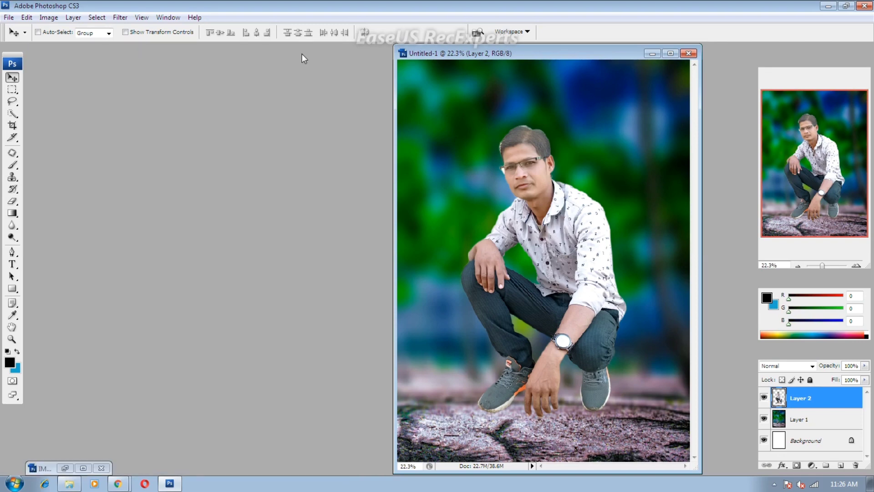
right_click(556, 225)
left_click(605, 236)
right_click(469, 258)
left_click(538, 267)
left_click(670, 54)
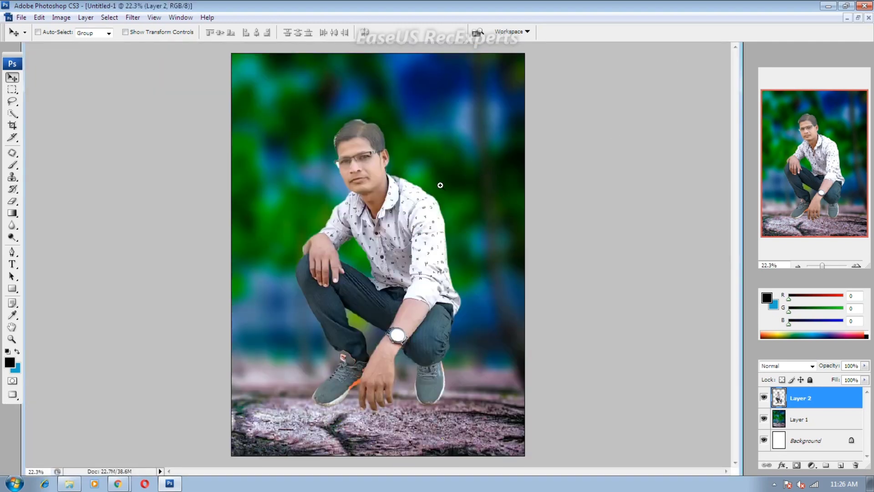
Free-transform Layer 2 to 114% and shift the man slightly left
key("ctrl+plus")
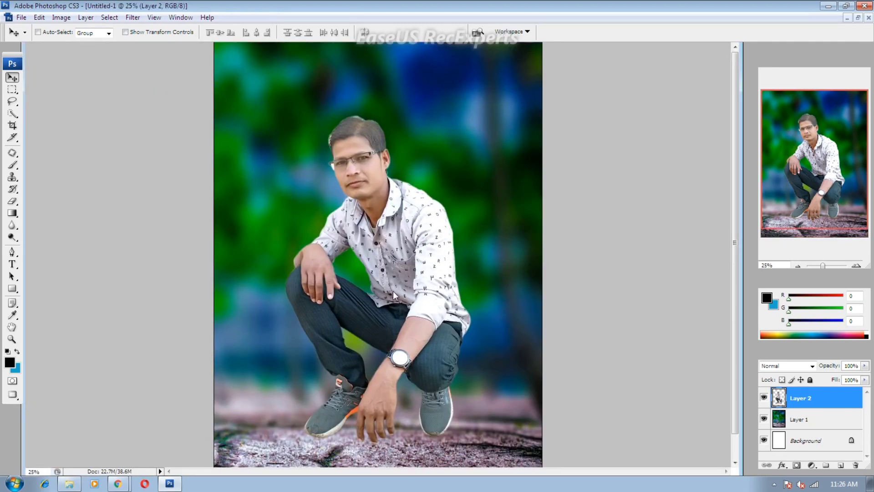
right_click(393, 290)
left_click(417, 298)
key("ctrl+t")
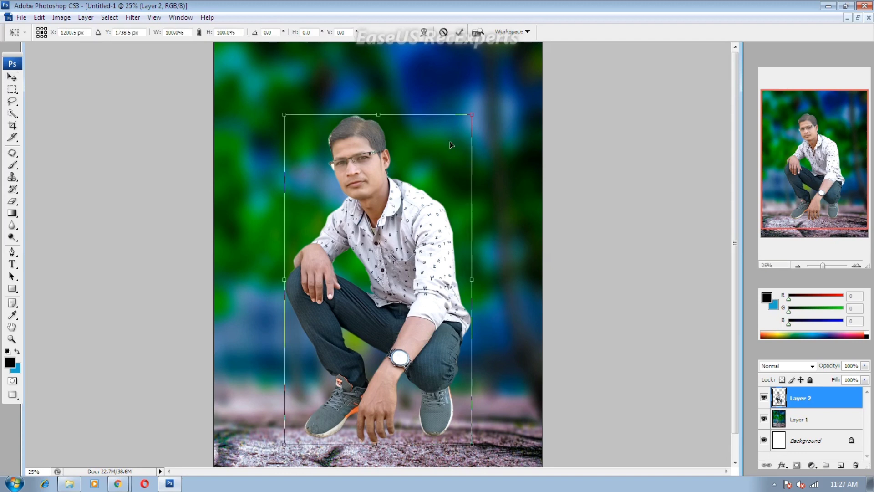
left_click_drag(473, 114, 485, 91)
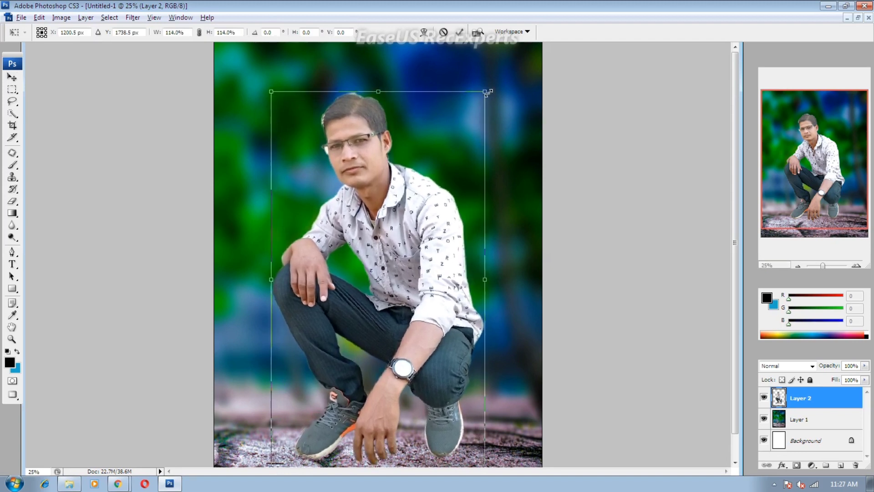
left_click_drag(424, 298, 411, 300)
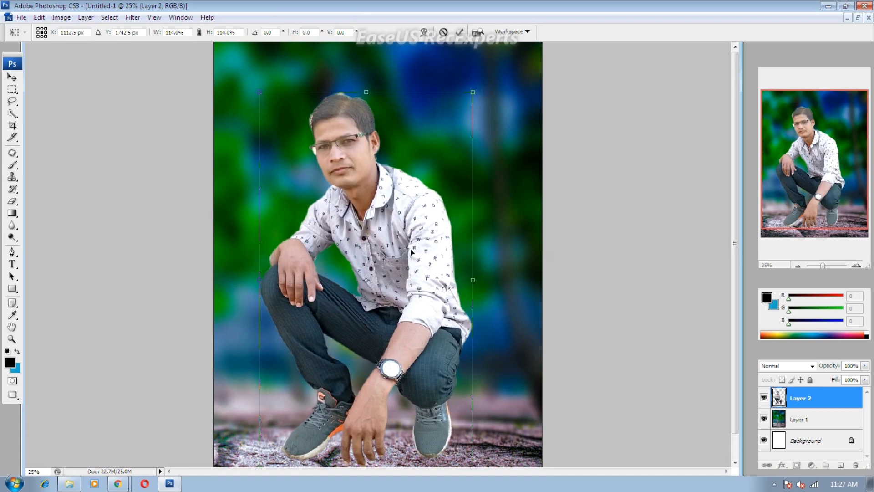
left_click(459, 33)
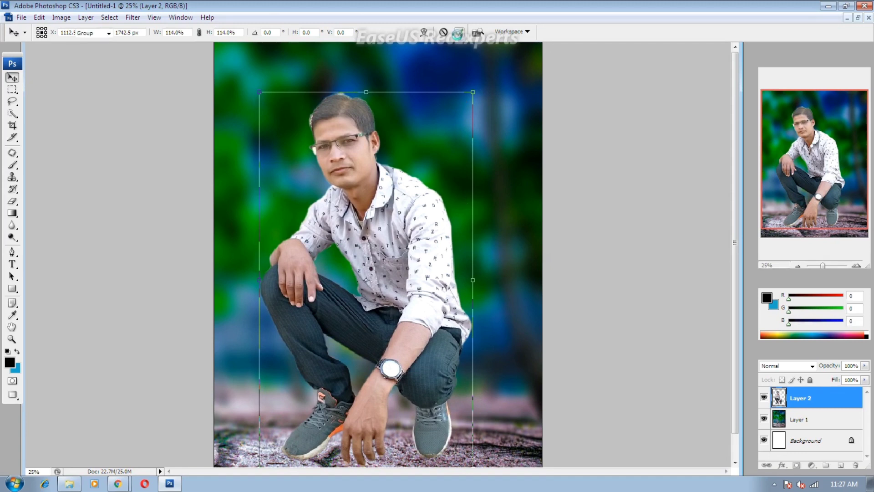
right_click(383, 255)
left_click(412, 272)
Nudge the man up slightly, keep Layer 2 selected, and zoom toward his face
key("shift+Up")
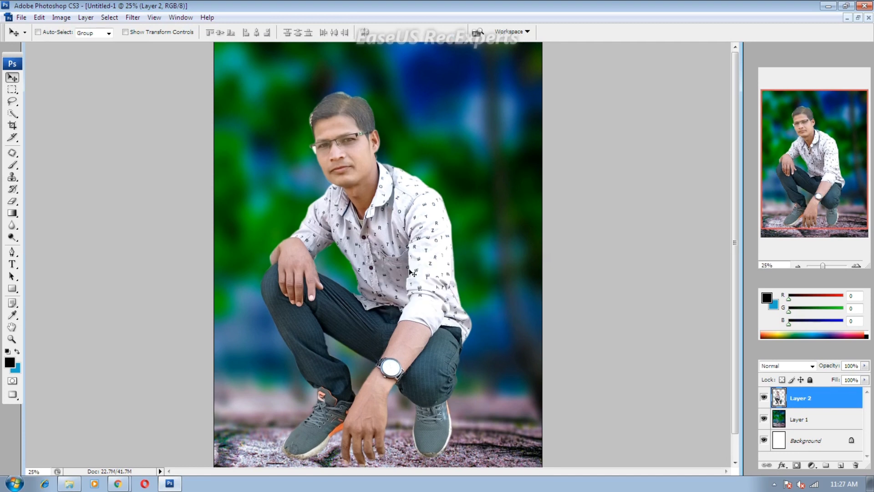
key("shift+Up")
key("shift+Up")
key("shift+Up")
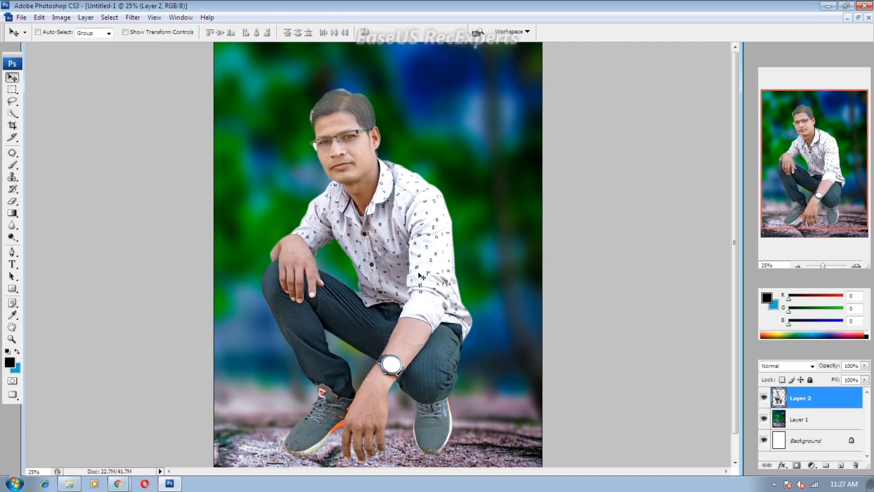
right_click(418, 275)
left_click(434, 283)
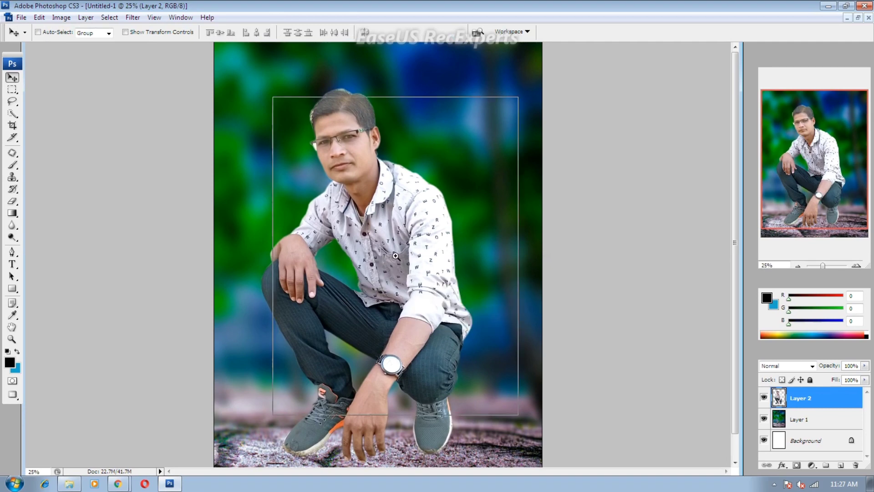
key("ctrl+plus")
key("ctrl+plus")
key("ctrl+plus")
scroll(334, 157, "up", 5)
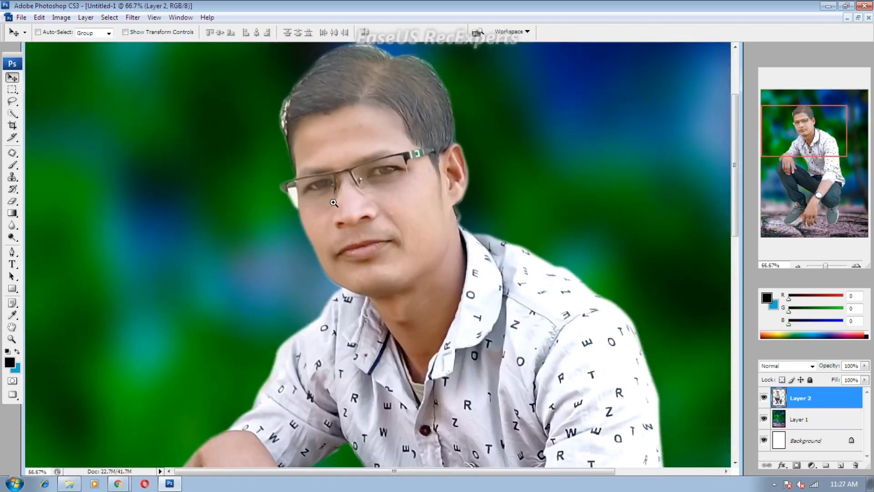
key("ctrl+plus")
key("ctrl+plus")
scroll(357, 232, "up", 3)
scroll(375, 273, "up", 3)
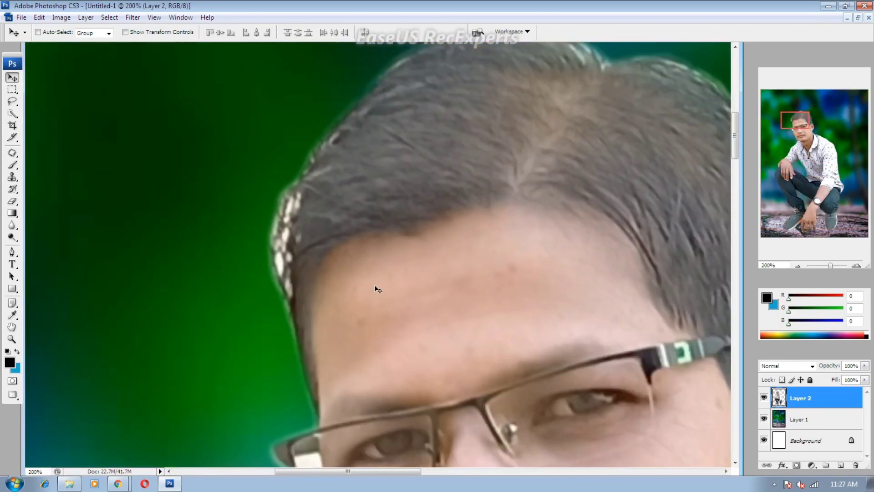
right_click(385, 202)
left_click(408, 210)
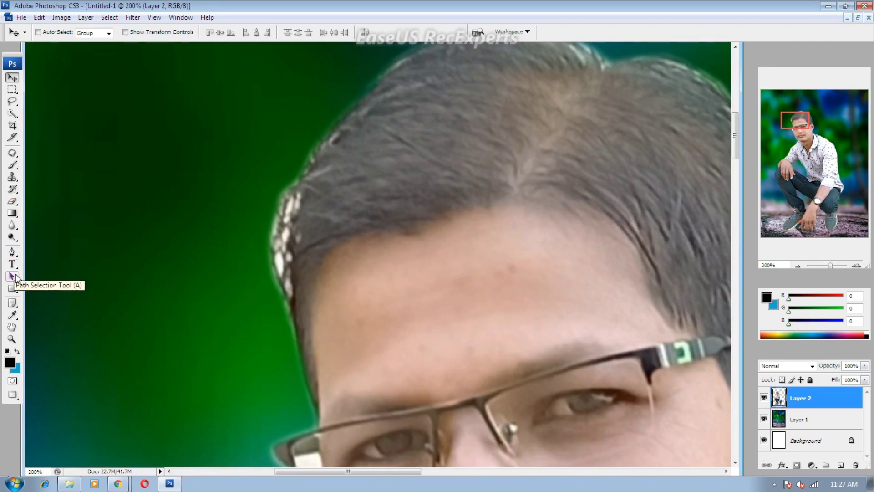
Erase the light fringe along the hair edge with a soft 29% Eraser
left_click(13, 201)
mouse_move(243, 221)
left_mouse_down()
mouse_move(263, 201)
mouse_move(278, 305)
left_mouse_up()
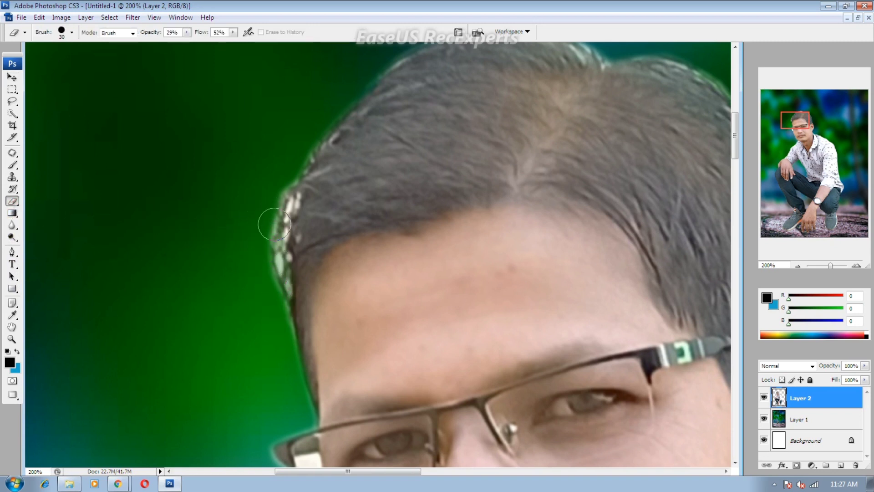
mouse_move(267, 225)
left_mouse_down()
mouse_move(282, 297)
mouse_move(276, 184)
mouse_move(268, 239)
mouse_move(273, 267)
left_mouse_up()
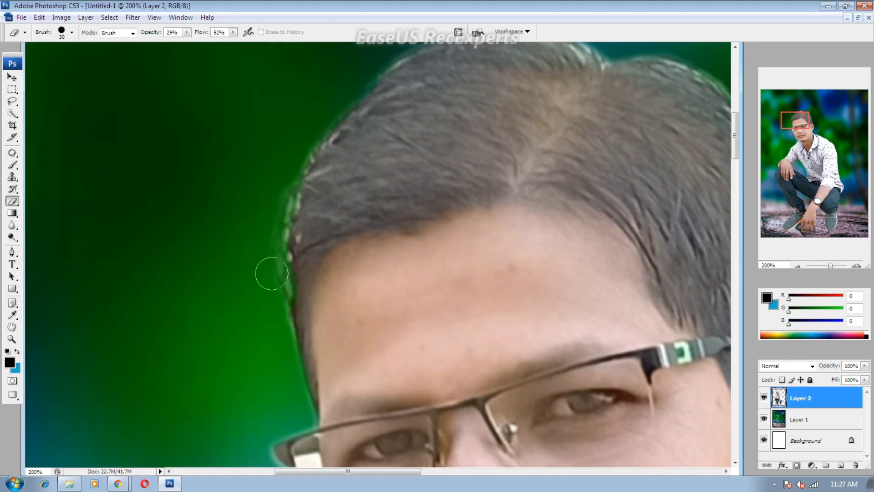
left_click_drag(289, 154, 262, 234)
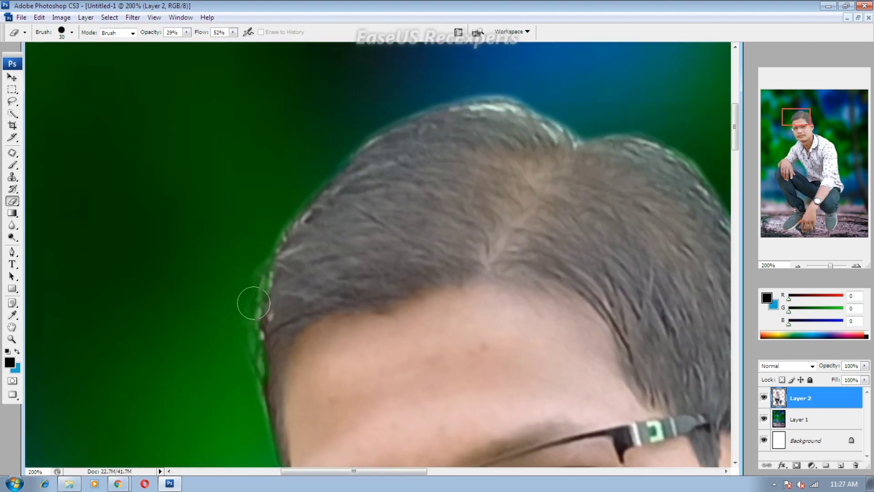
left_click_drag(316, 166, 205, 234)
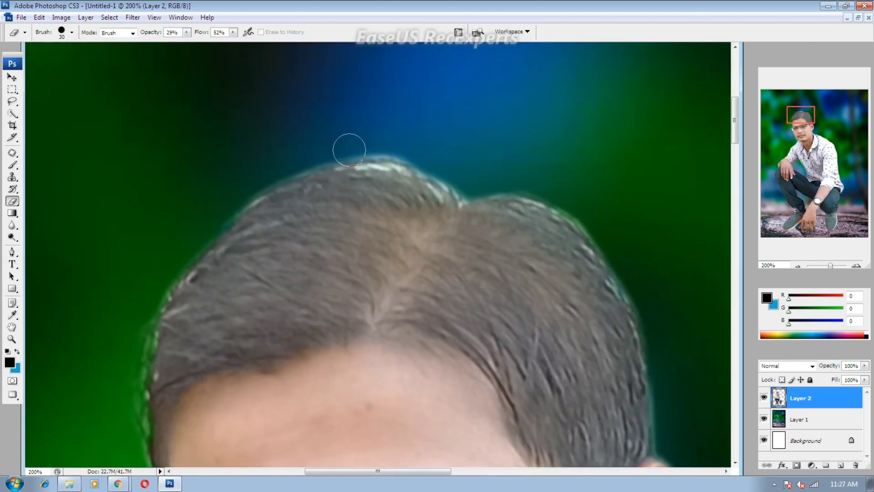
mouse_move(338, 149)
left_mouse_down()
mouse_move(400, 149)
mouse_move(312, 150)
mouse_move(410, 151)
mouse_move(386, 150)
mouse_move(408, 152)
mouse_move(454, 184)
left_mouse_up()
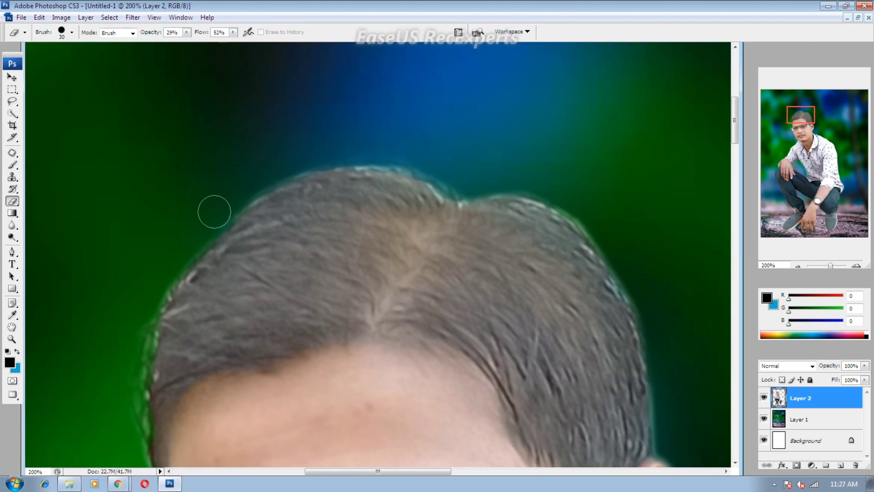
mouse_move(149, 303)
left_mouse_down()
mouse_move(229, 189)
mouse_move(121, 245)
left_mouse_up()
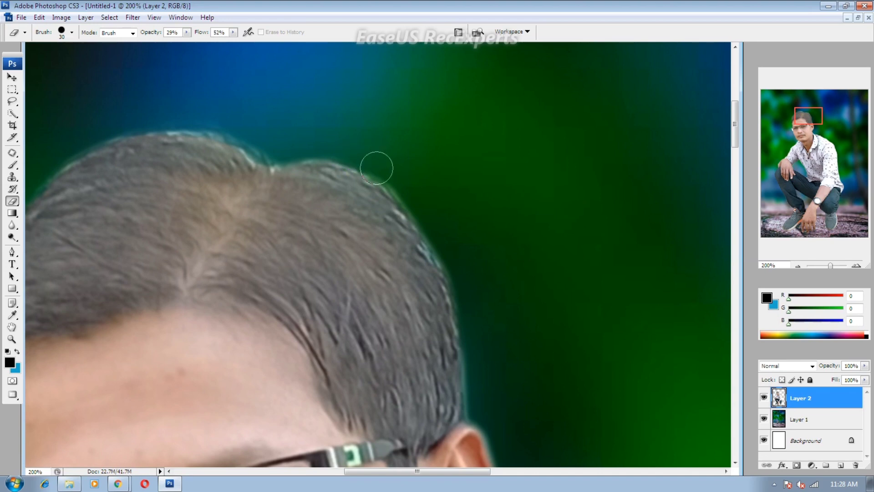
left_click_drag(431, 230, 410, 152)
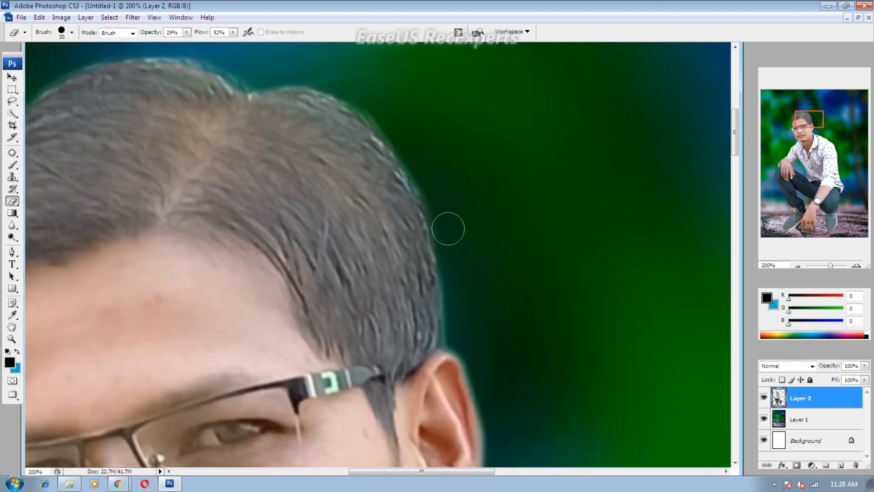
left_click_drag(452, 306, 451, 206)
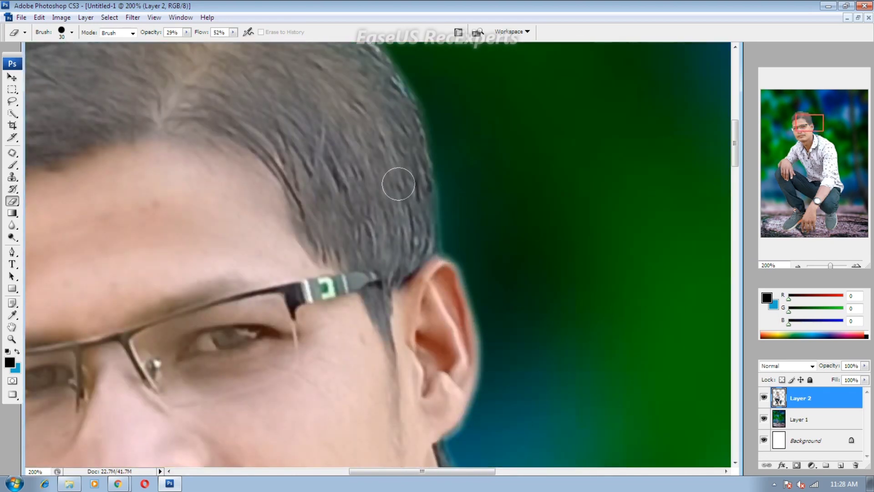
key("alt+space")
left_click(376, 205, "alt")
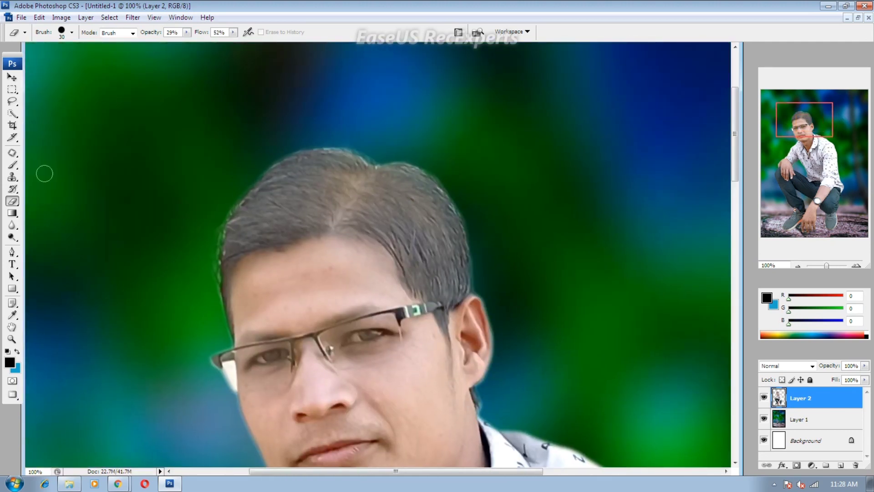
Lasso-select the man's hair, subtracting the forehead from the selection
left_click(13, 102)
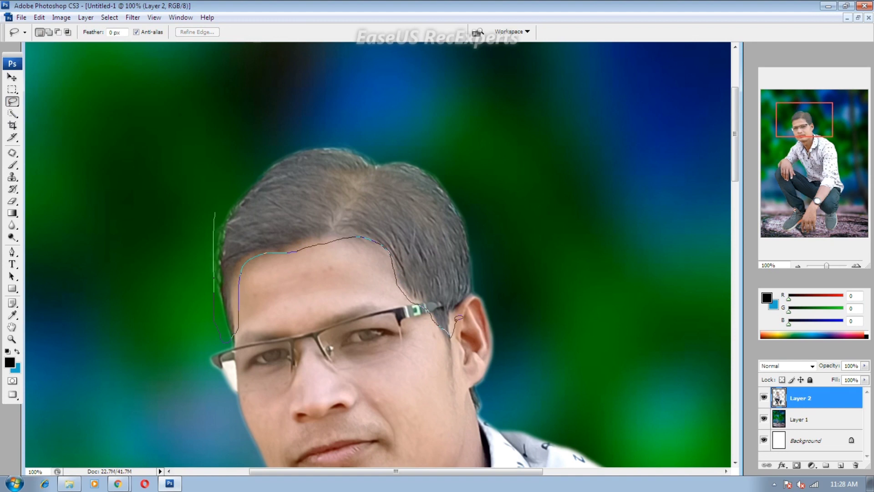
mouse_move(474, 291)
left_mouse_down()
mouse_move(488, 219)
mouse_move(387, 111)
left_mouse_up()
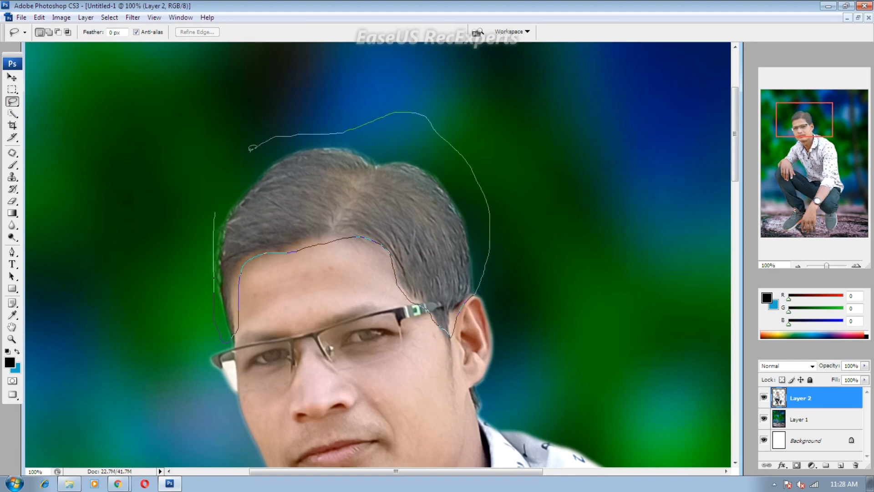
left_click_drag(225, 206, 222, 209)
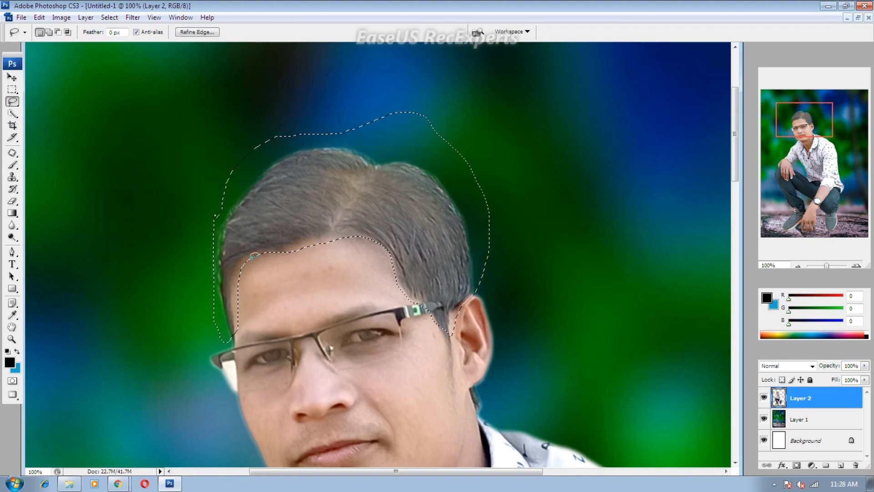
key("alt")
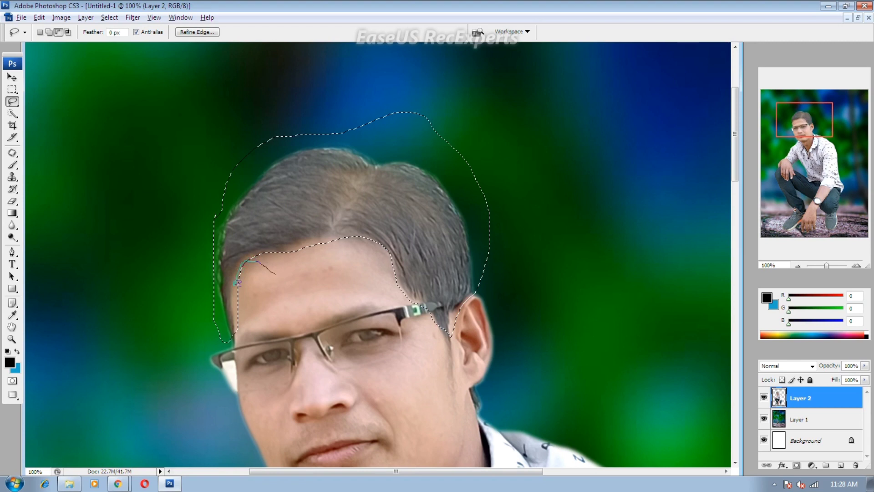
left_click_drag(276, 274, 277, 273)
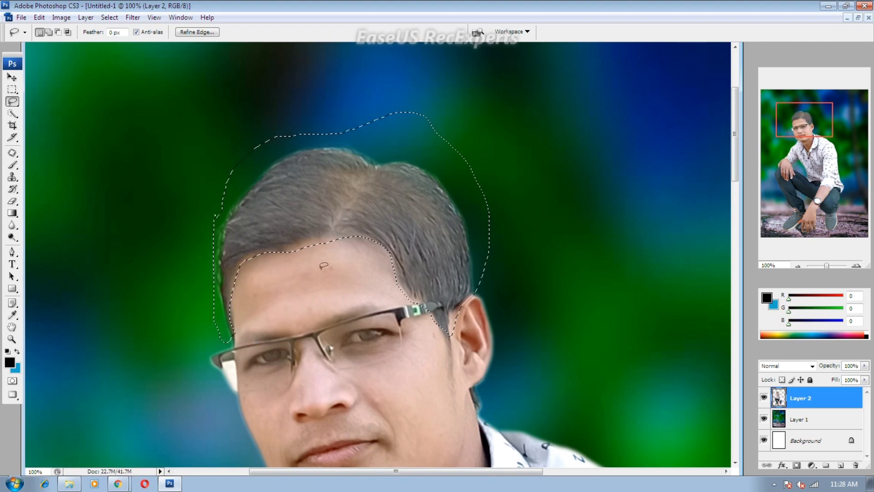
Darken the selected hair with Levels: input black 18, midtone 0.85
key("ctrl+l")
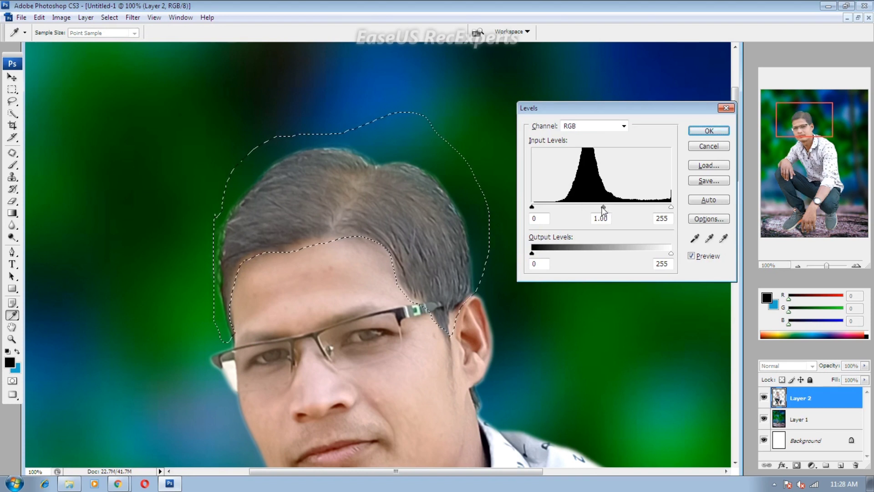
mouse_move(602, 207)
left_mouse_down()
mouse_move(619, 210)
mouse_move(608, 210)
left_mouse_up()
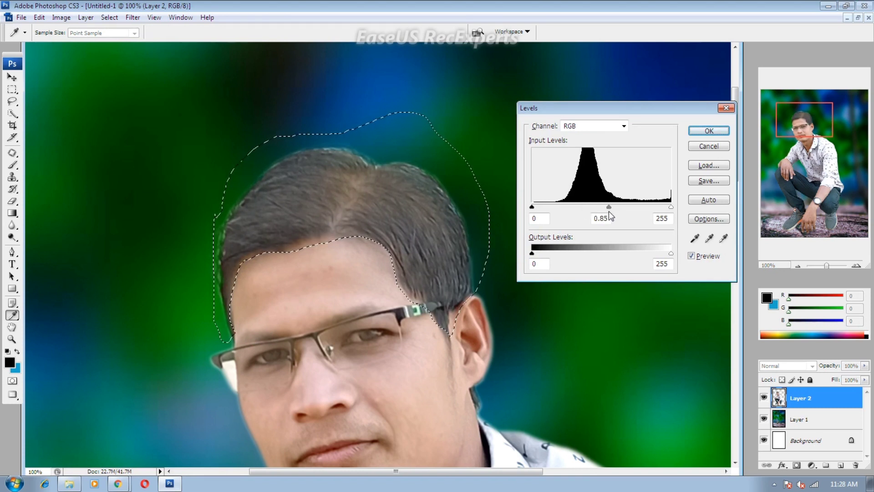
left_click_drag(532, 207, 543, 210)
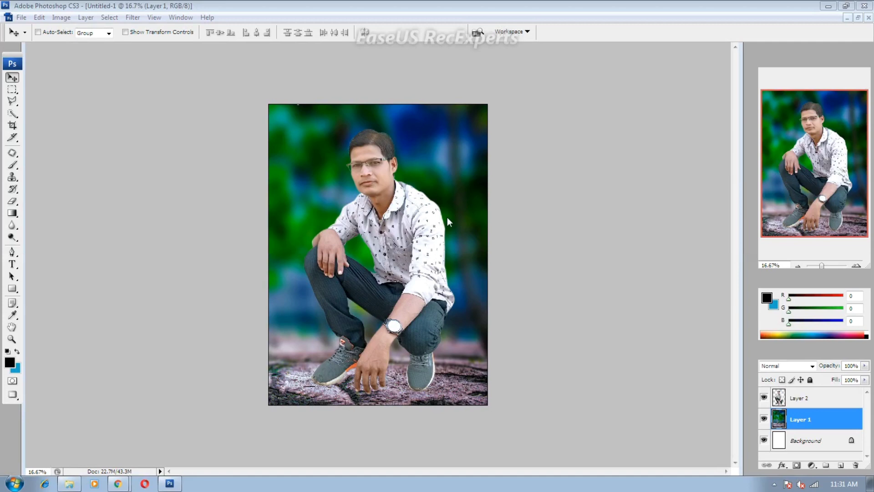
left_click(783, 466)
left_click(795, 374)
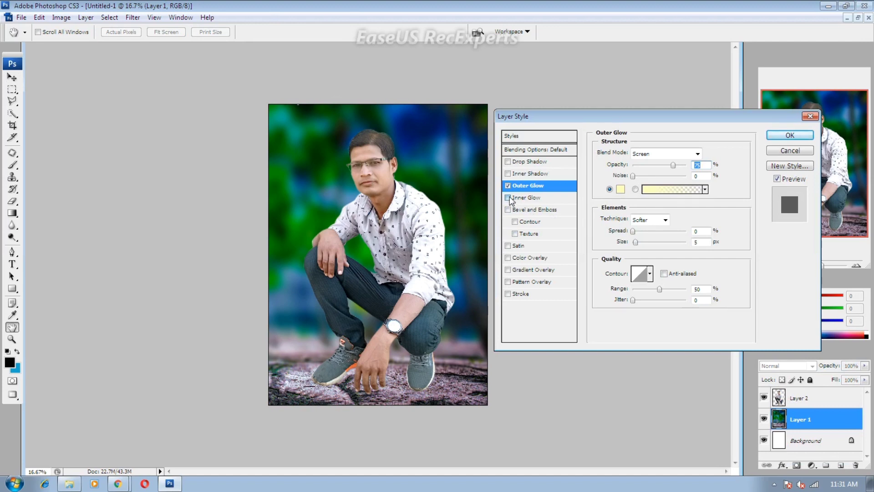
left_click(508, 197)
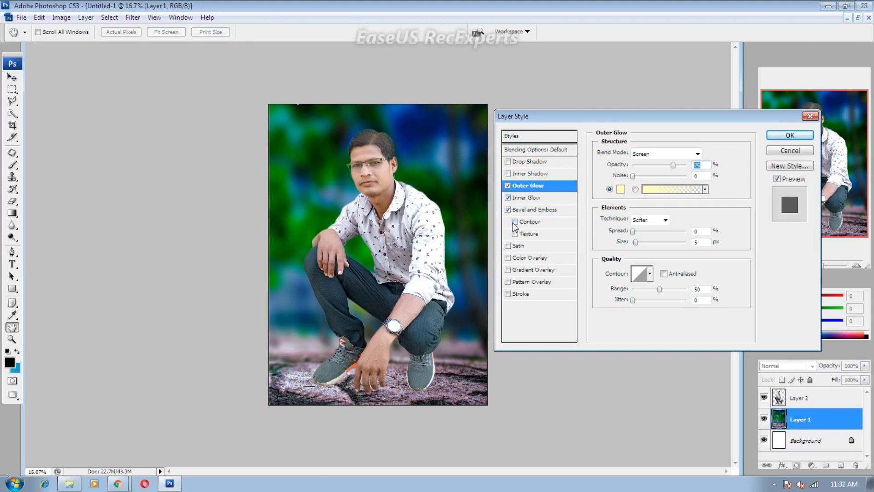
left_click(508, 210)
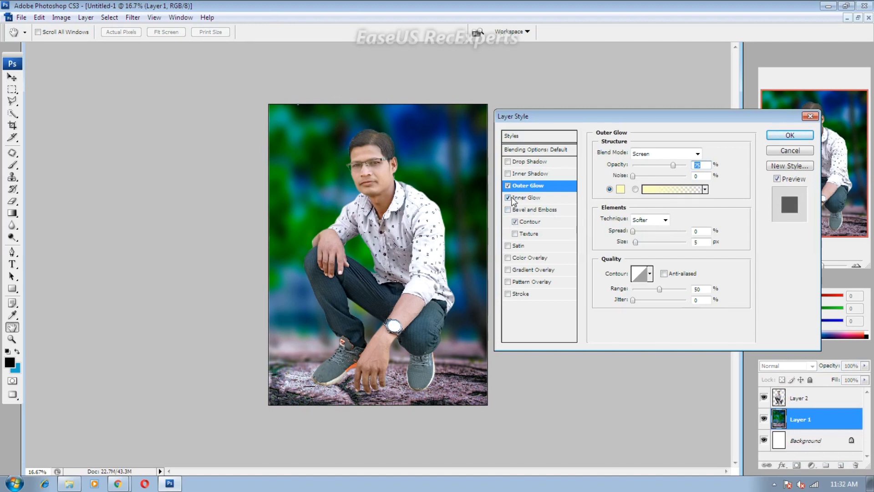
left_click(508, 197)
left_click(785, 151)
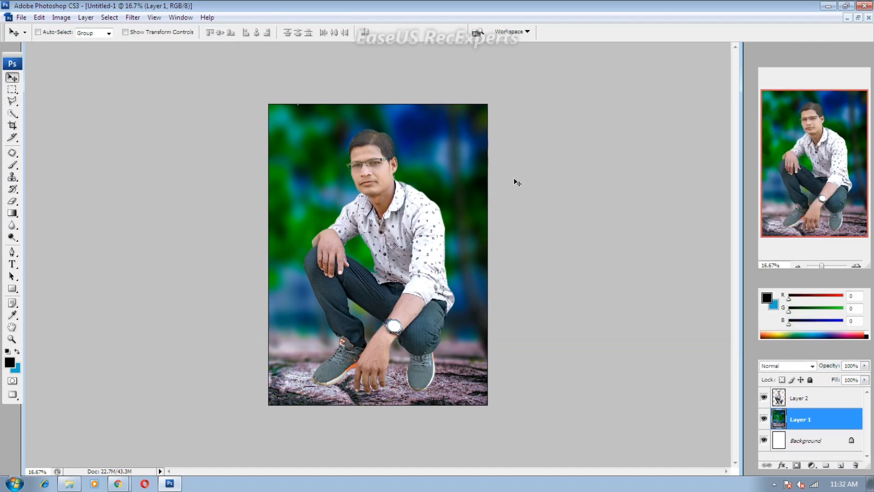
right_click(442, 164)
left_click(491, 182)
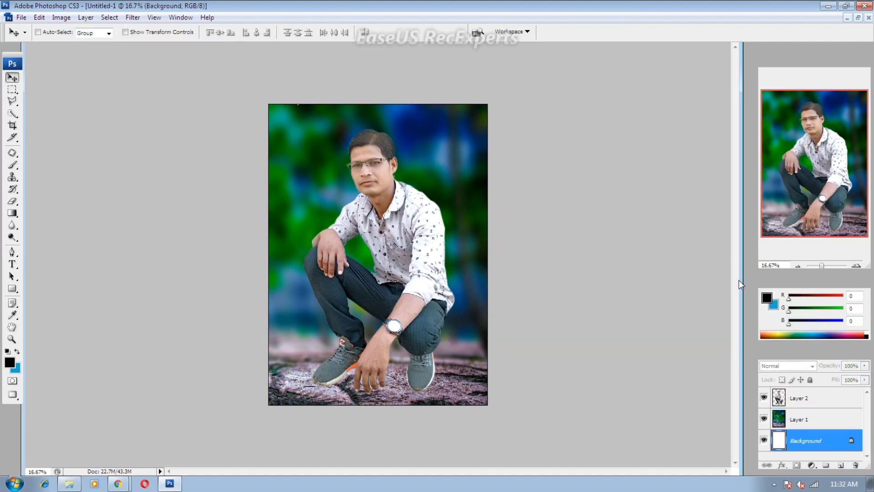
left_click(811, 465)
left_click(810, 308)
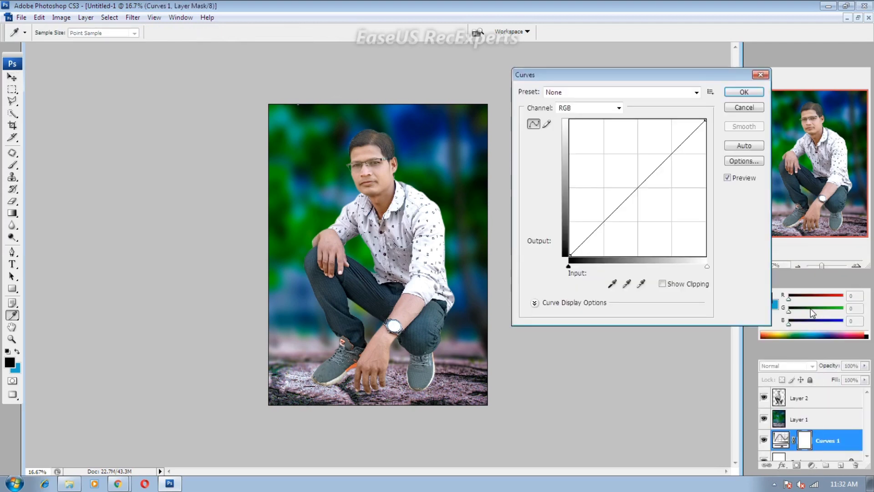
mouse_move(642, 183)
left_mouse_down()
mouse_move(630, 152)
mouse_move(635, 166)
left_mouse_up()
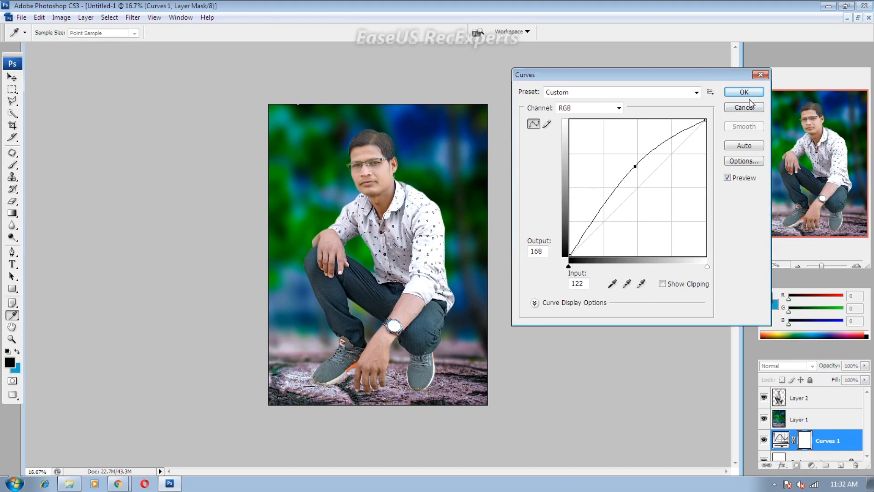
left_click(752, 107)
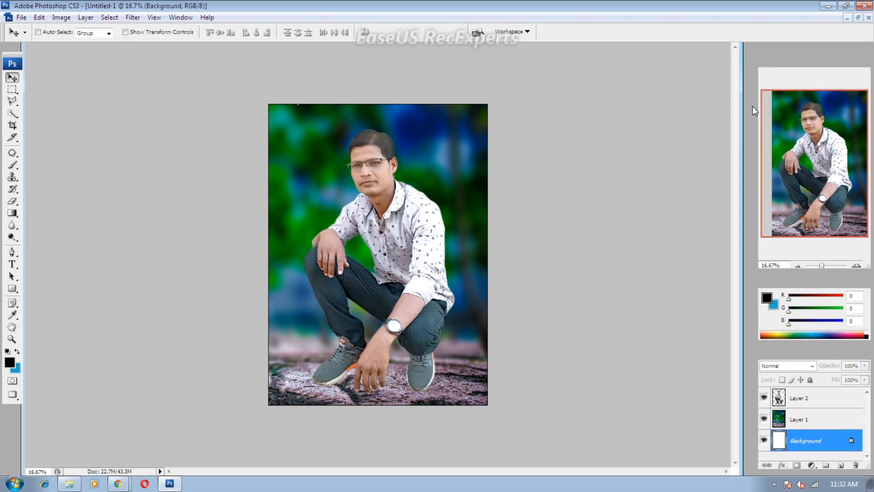
right_click(428, 165)
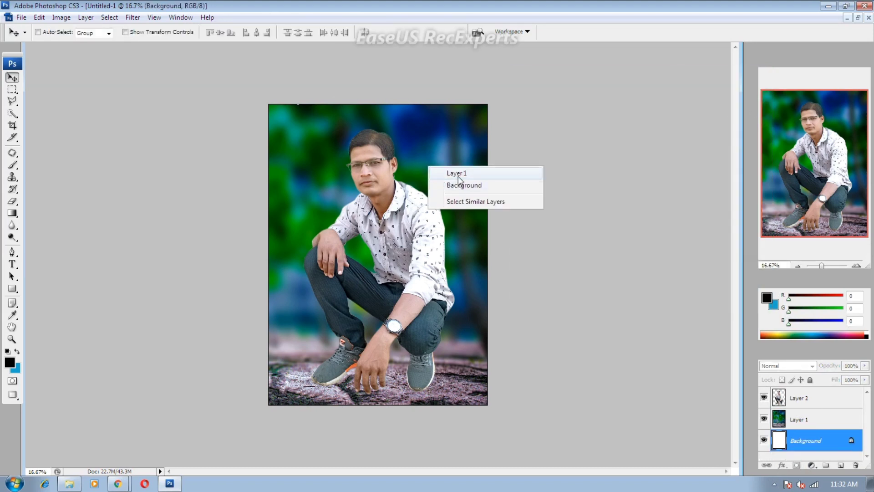
left_click(460, 181)
left_click(459, 183)
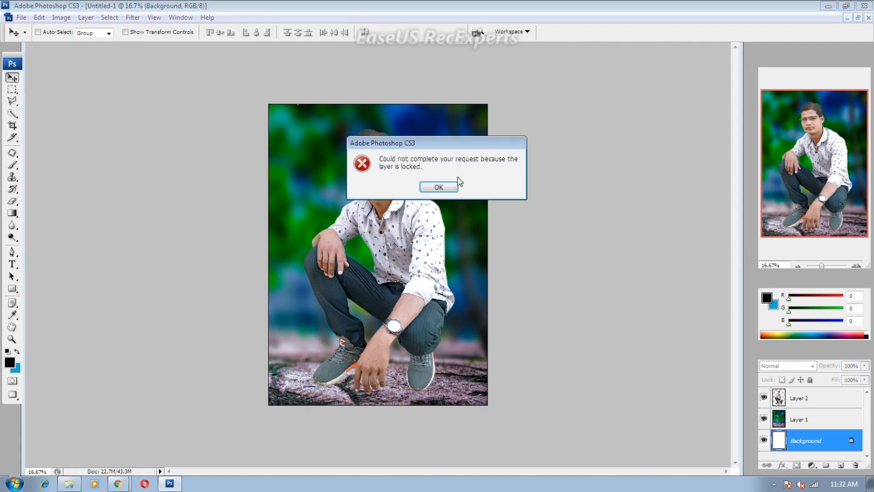
left_click(444, 187)
right_click(460, 175)
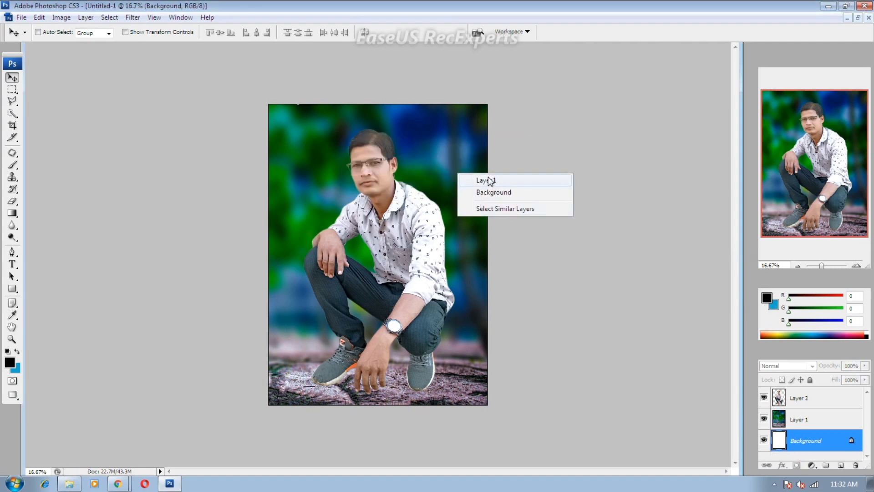
left_click(487, 180)
left_click_drag(470, 182, 471, 185)
right_click(469, 215)
left_click(494, 219)
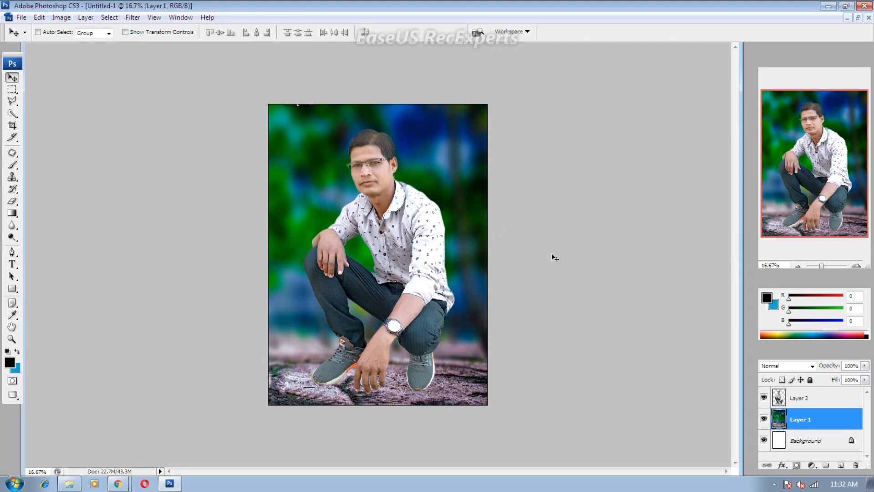
left_click(811, 465)
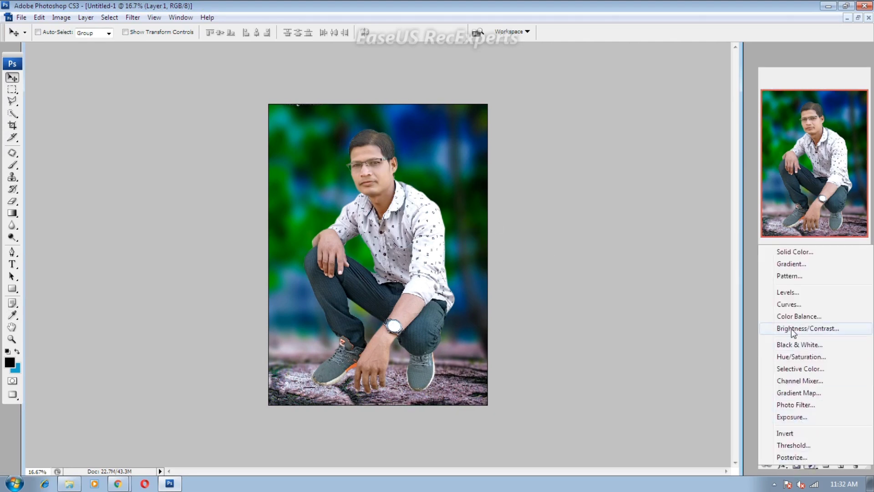
left_click(792, 264)
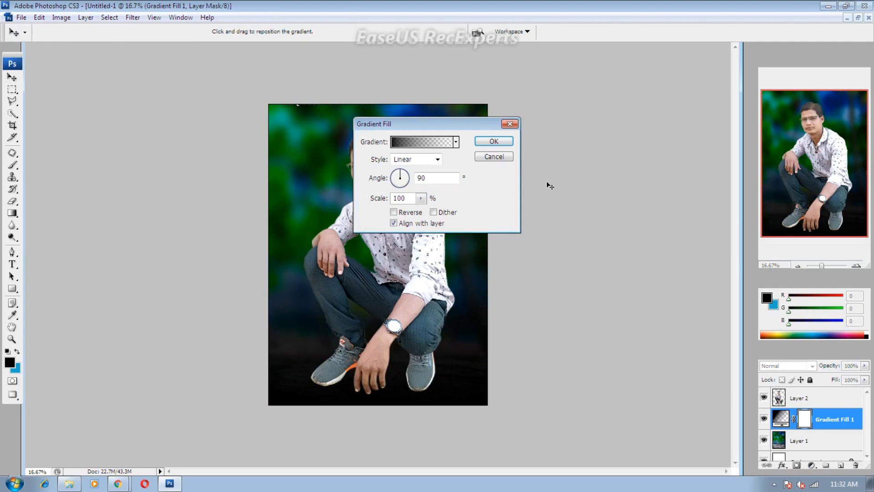
left_click(506, 158)
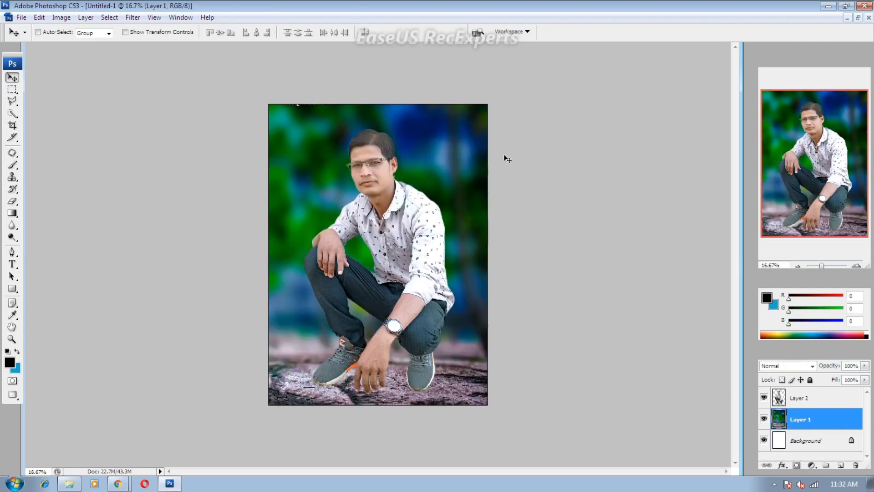
left_click(812, 465)
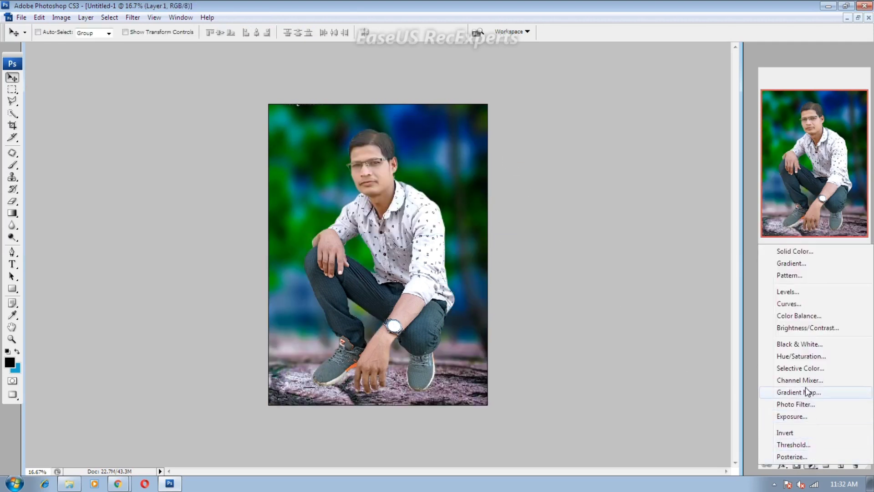
left_click(803, 274)
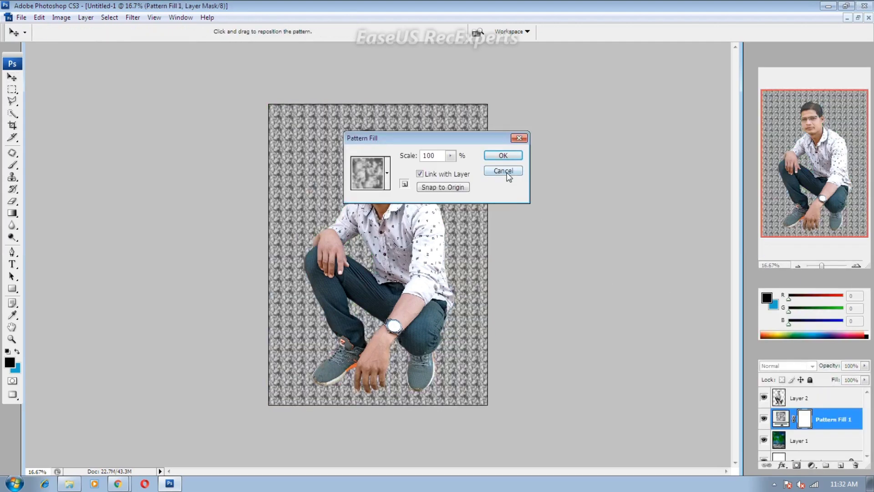
left_click(503, 171)
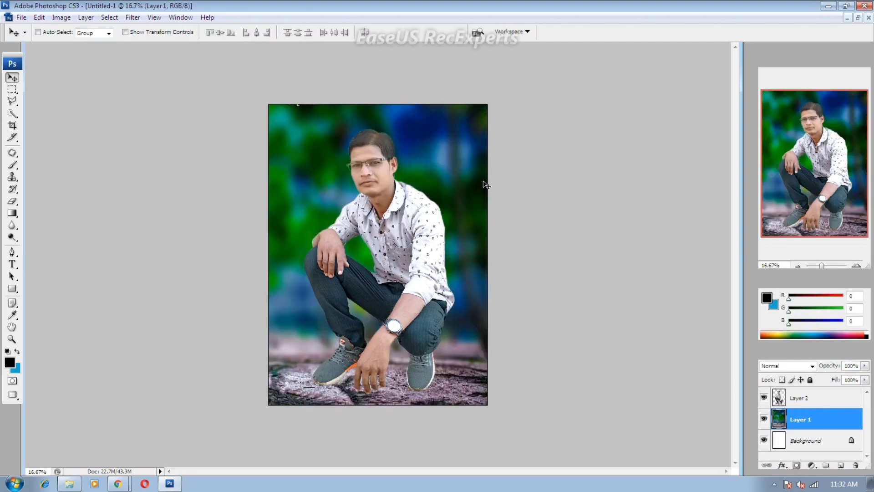
Apply a midtone Color Balance of +49, +11, -98 to the park backdrop
key("ctrl+b")
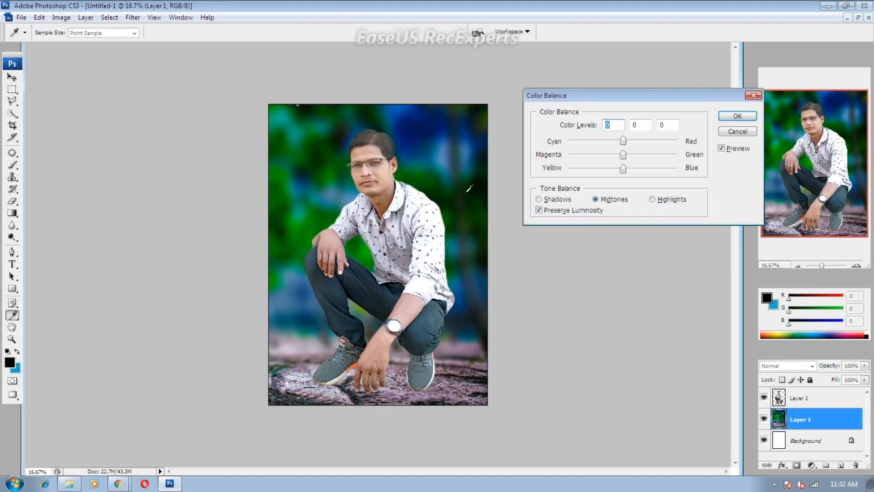
left_click_drag(622, 169, 570, 170)
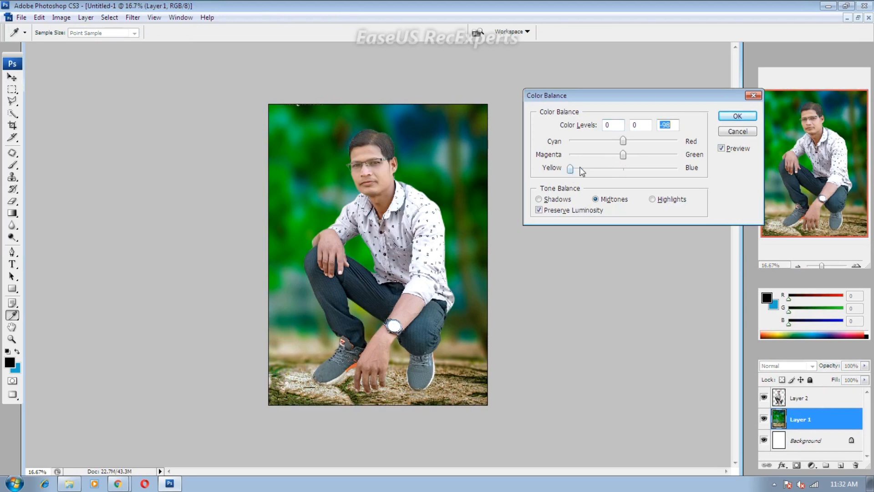
mouse_move(607, 153)
left_mouse_down()
mouse_move(648, 156)
mouse_move(634, 156)
mouse_move(635, 141)
mouse_move(660, 142)
mouse_move(584, 150)
mouse_move(654, 153)
mouse_move(611, 154)
mouse_move(649, 156)
mouse_move(629, 155)
mouse_move(636, 146)
left_mouse_up()
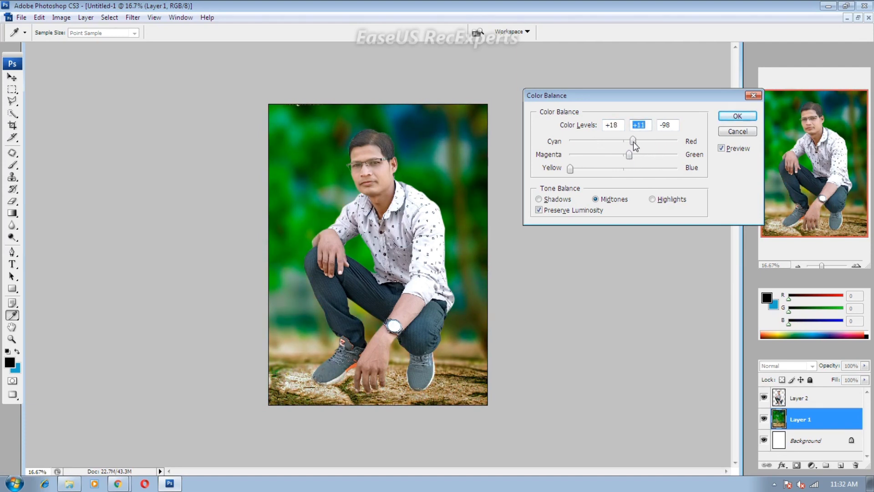
left_click(652, 145)
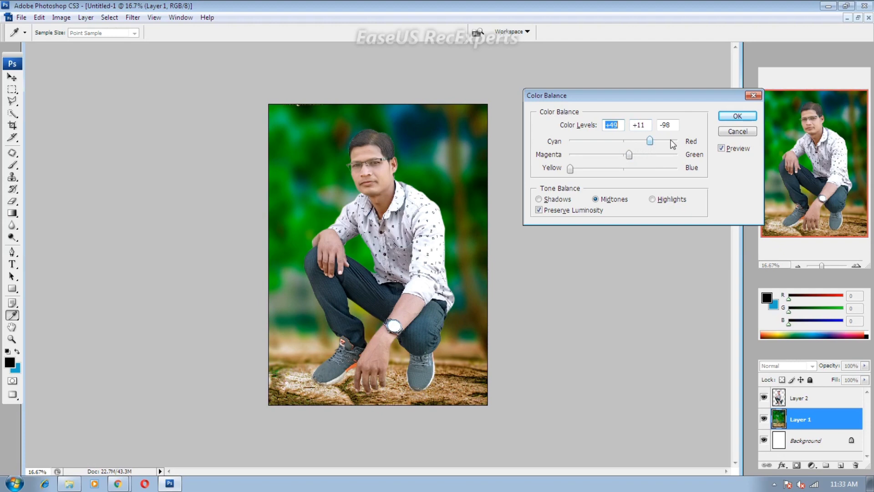
left_click(736, 117)
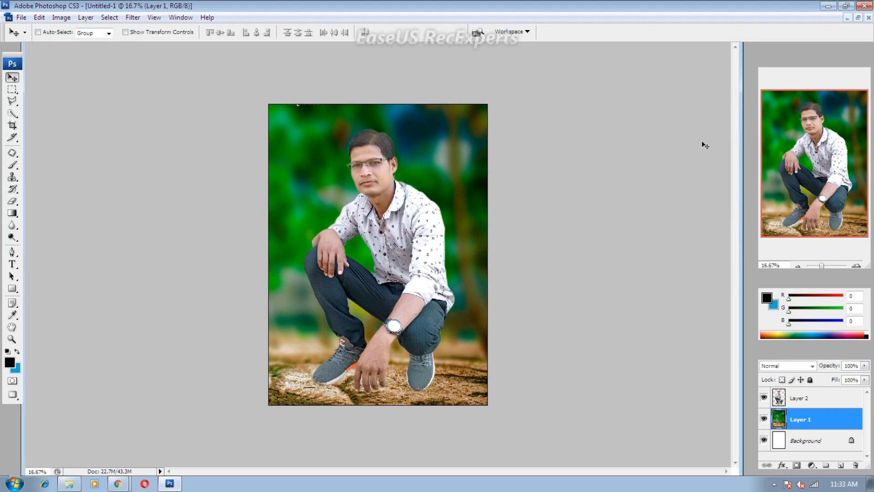
Zoom out and set a black Brush to 48% opacity, 64% flow, 1800 px
left_click(370, 318)
key("ctrl+minus")
key("ctrl+minus")
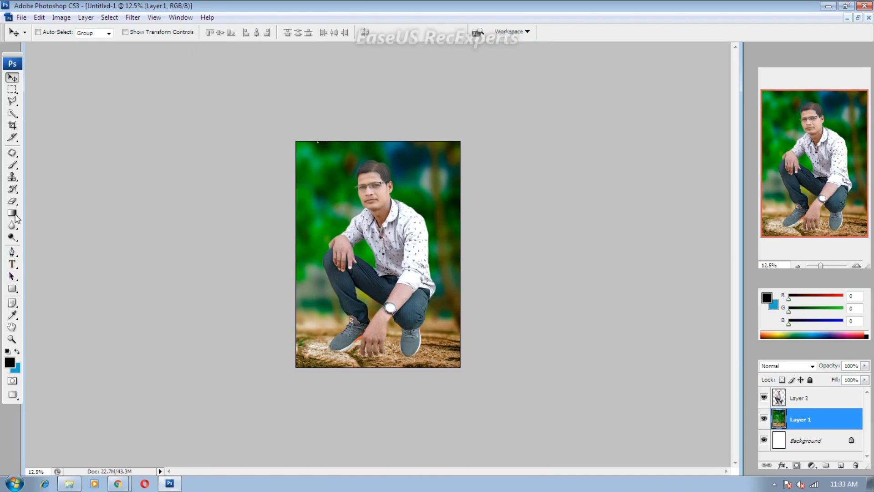
left_click(12, 165)
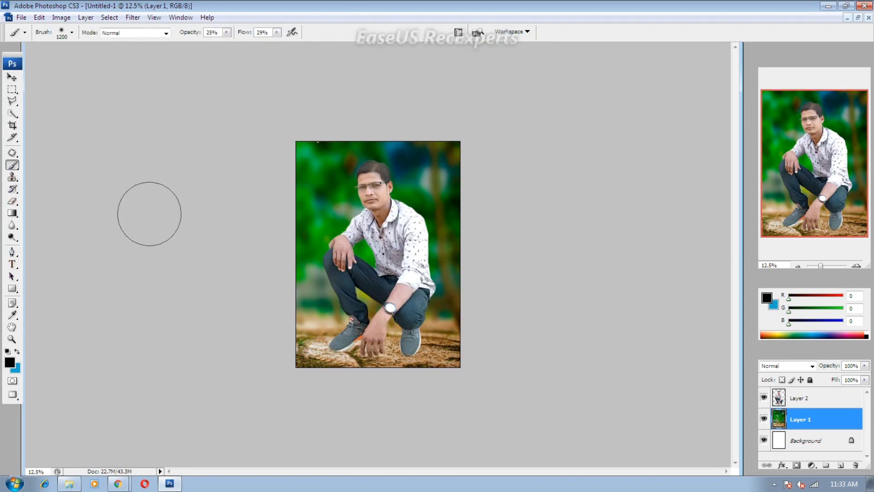
left_click(227, 32)
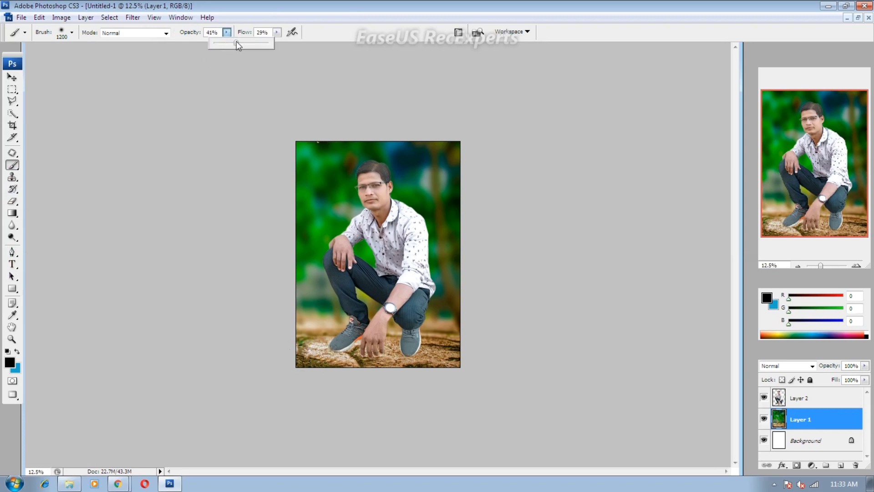
left_click_drag(236, 42, 240, 42)
left_click(277, 32)
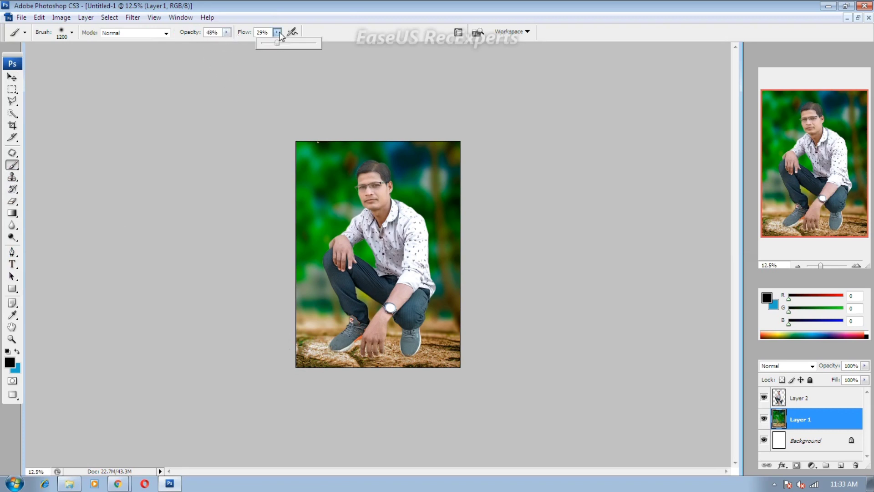
left_click(278, 137)
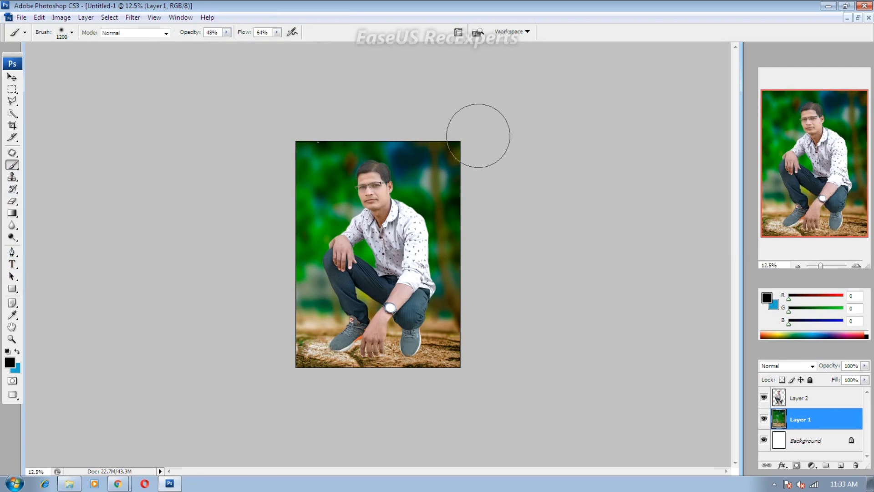
key("bracketright")
key("bracketright")
key("bracketright")
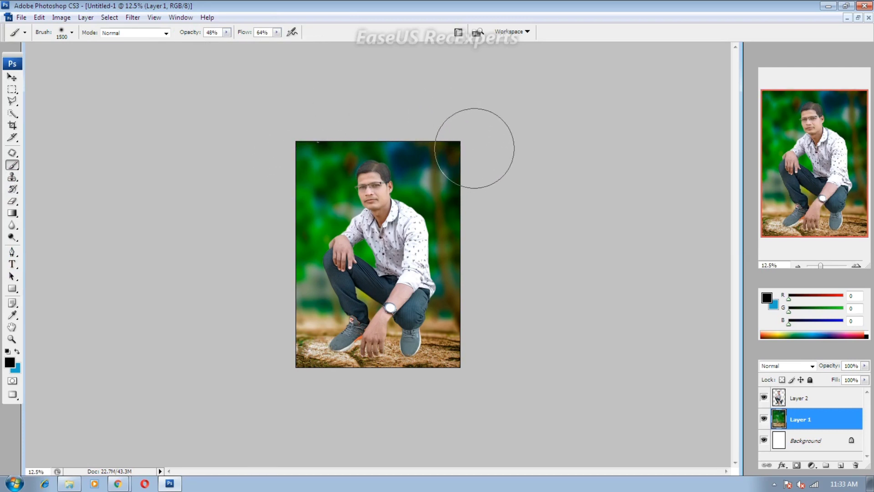
key("bracketright")
key("bracketright")
key("bracketright")
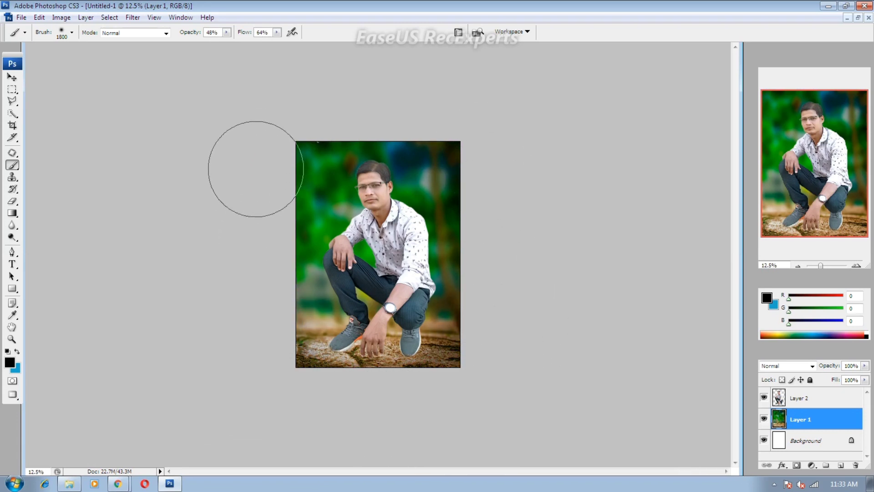
Paint black over the lower-left, top, right, lower-right and left edges of the photo
left_click_drag(272, 357, 313, 398)
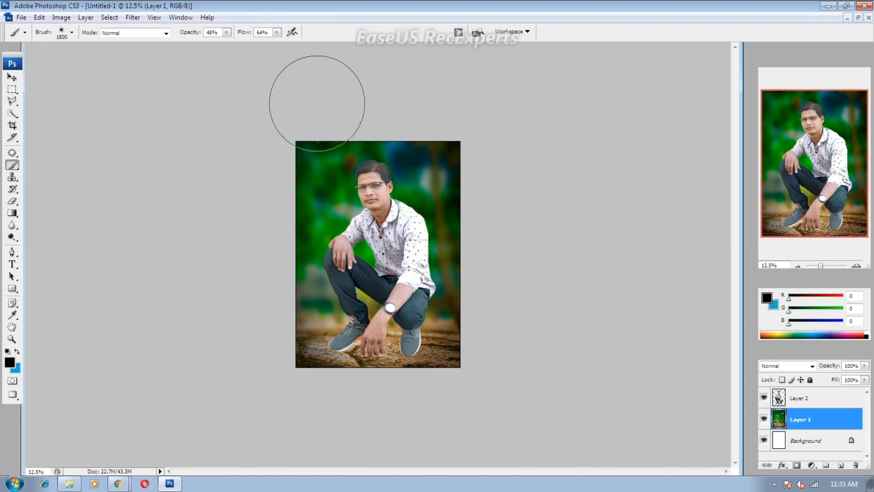
left_click_drag(447, 102, 483, 127)
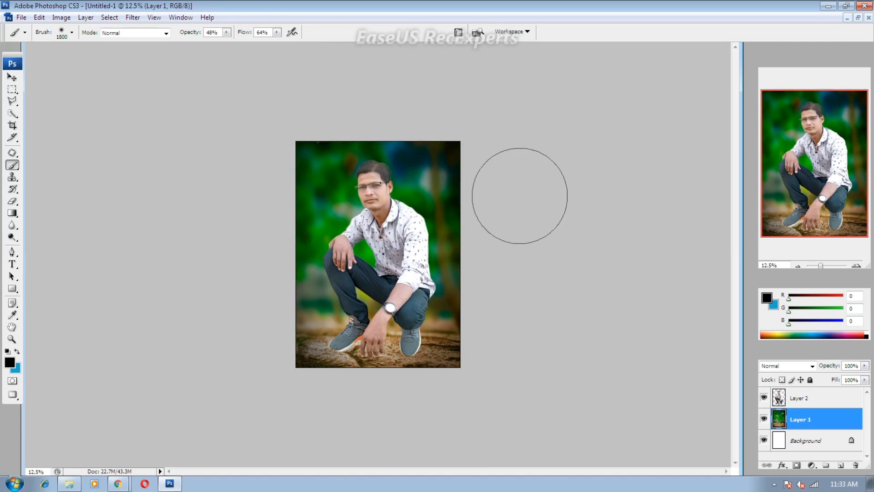
mouse_move(501, 266)
left_mouse_down()
mouse_move(498, 364)
mouse_move(396, 420)
left_mouse_up()
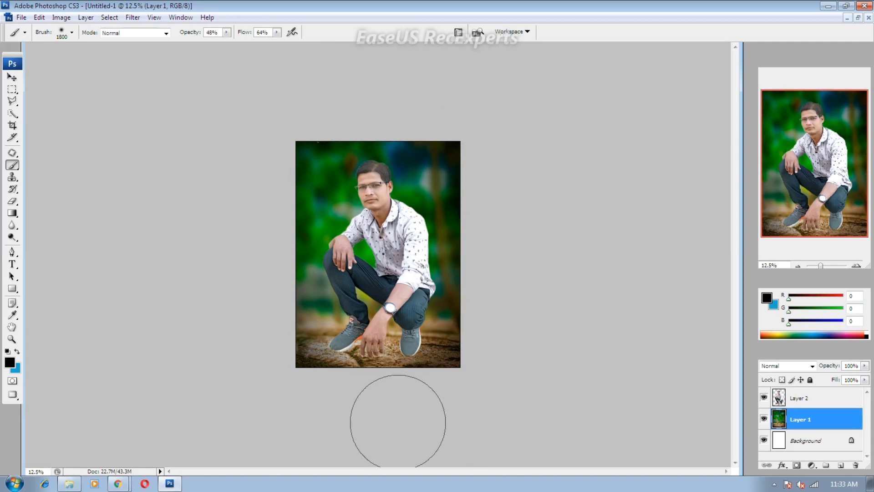
mouse_move(334, 403)
left_mouse_down()
mouse_move(254, 335)
mouse_move(254, 171)
mouse_move(253, 193)
left_mouse_up()
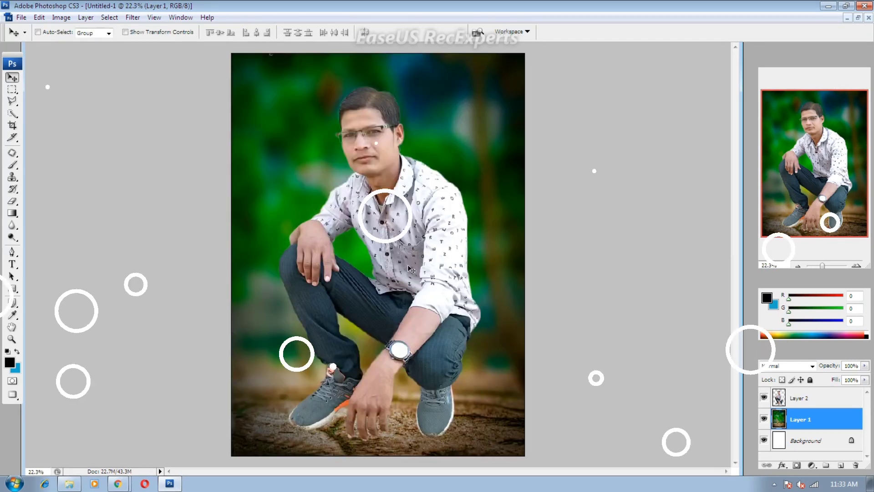
left_click(63, 17)
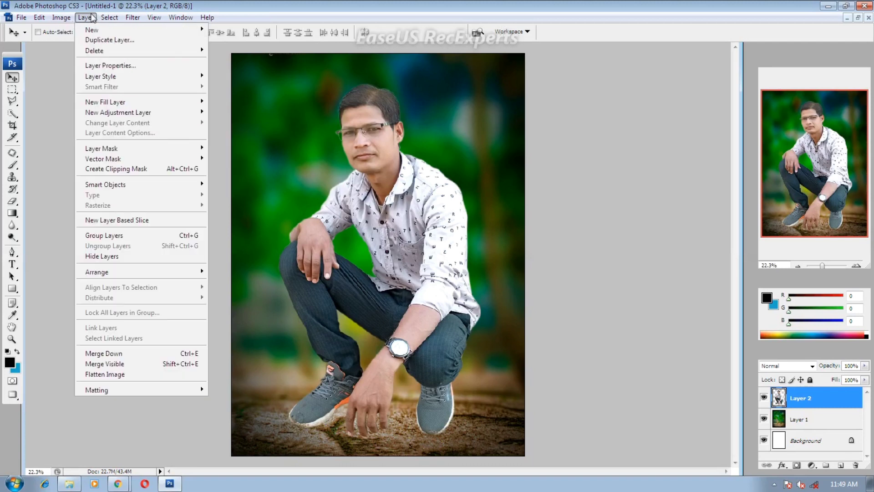
Select a rectangle inset from the photo edges and turn it into a 4-pixel border selection
left_click(13, 89)
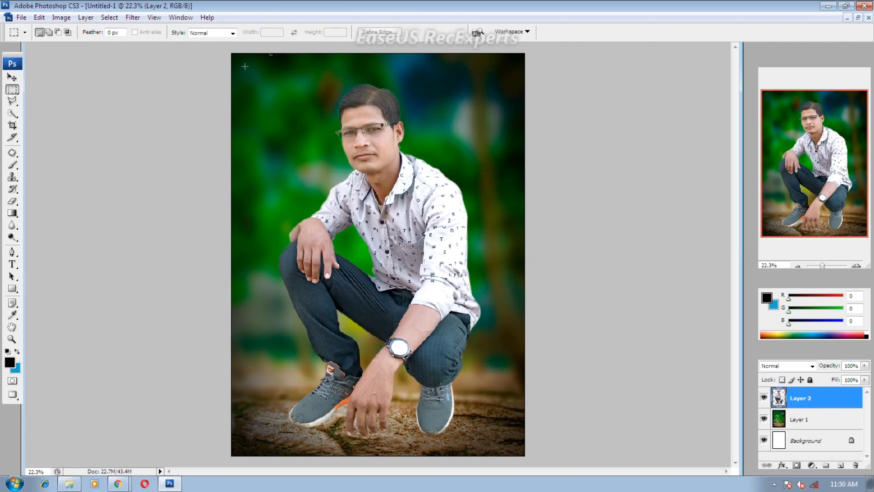
mouse_move(248, 73)
left_mouse_down()
mouse_move(492, 441)
mouse_move(510, 444)
left_mouse_up()
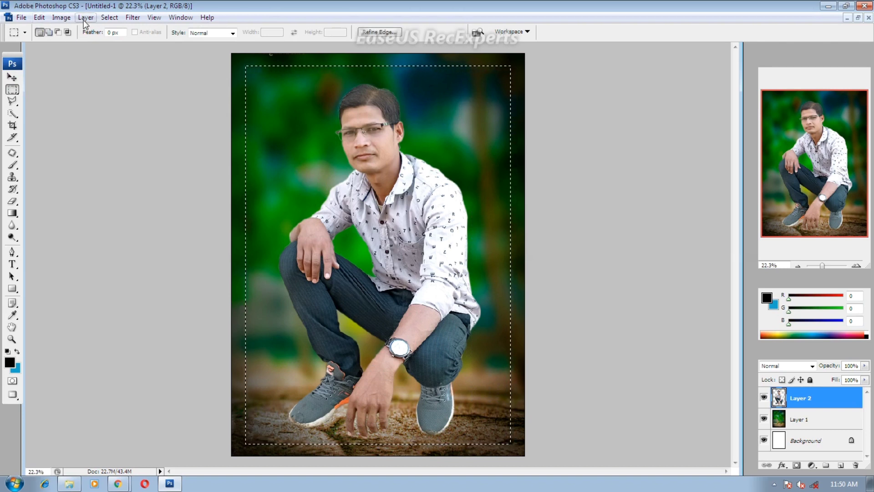
left_click(108, 17)
mouse_move(119, 138)
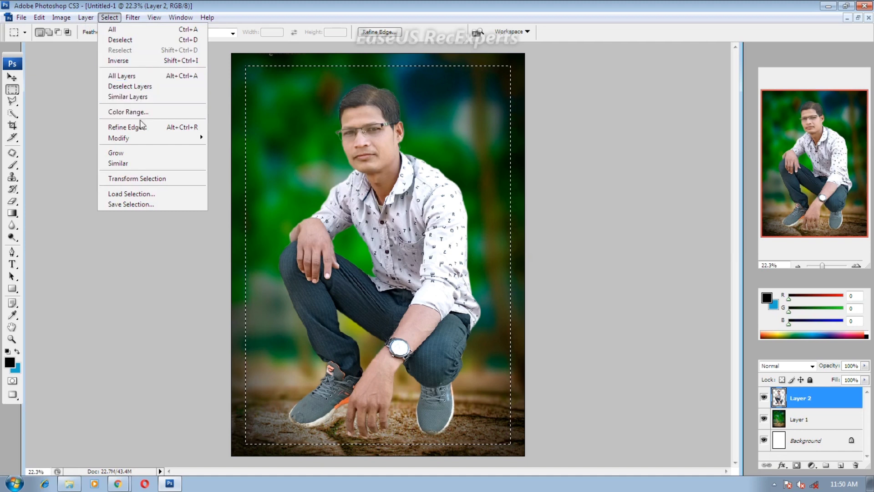
left_click(226, 137)
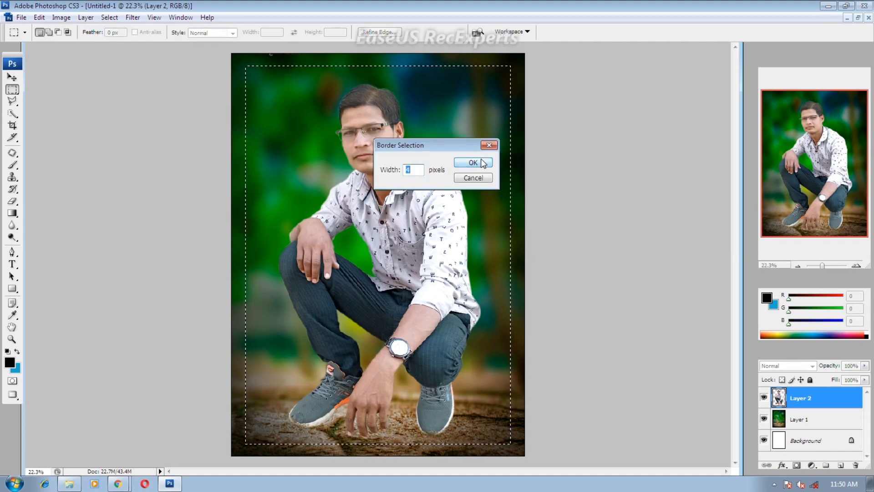
left_click(473, 162)
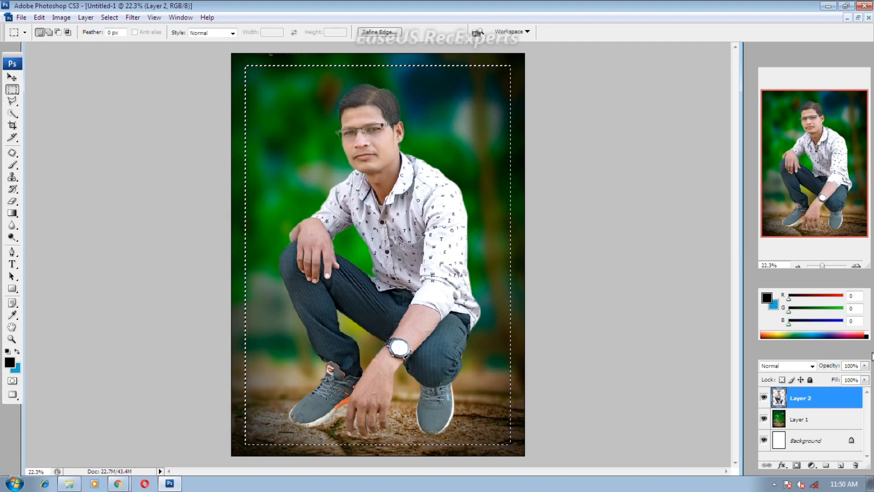
Fill the border selection with a white Solid Color fill layer (Color Fill 1)
left_click(815, 464)
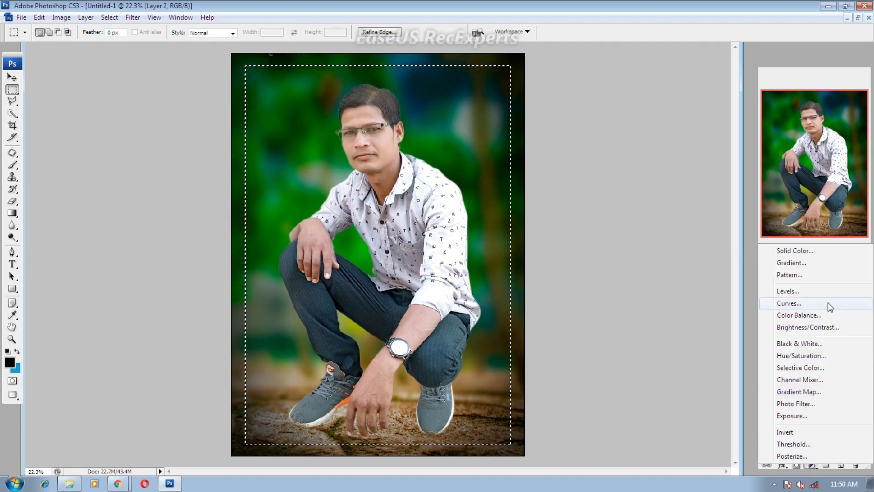
left_click(814, 250)
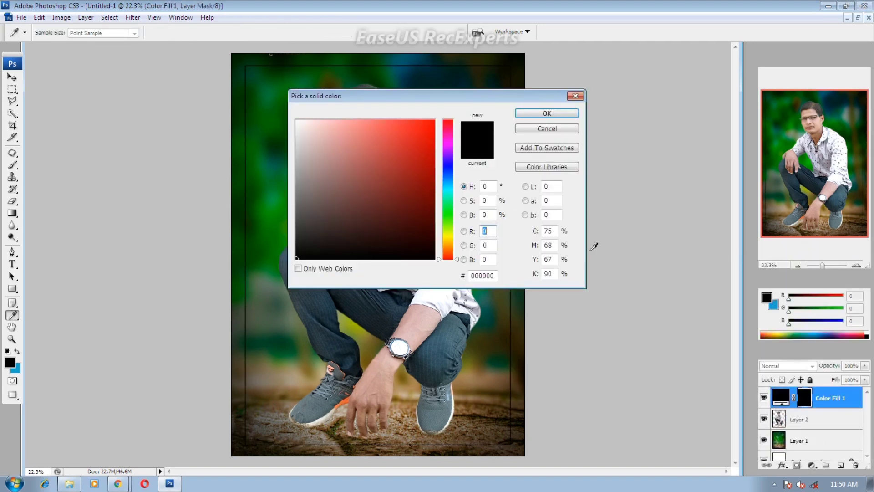
mouse_move(408, 135)
left_mouse_down()
mouse_move(317, 133)
mouse_move(296, 121)
left_mouse_up()
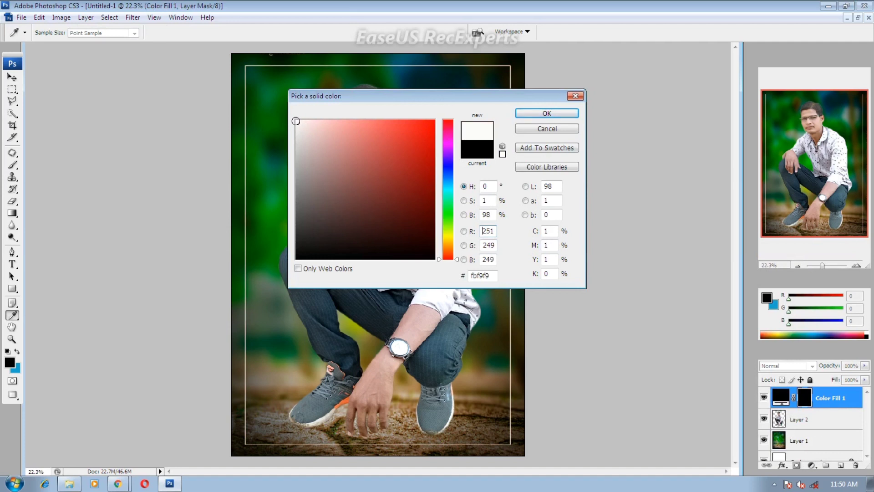
left_click(540, 117)
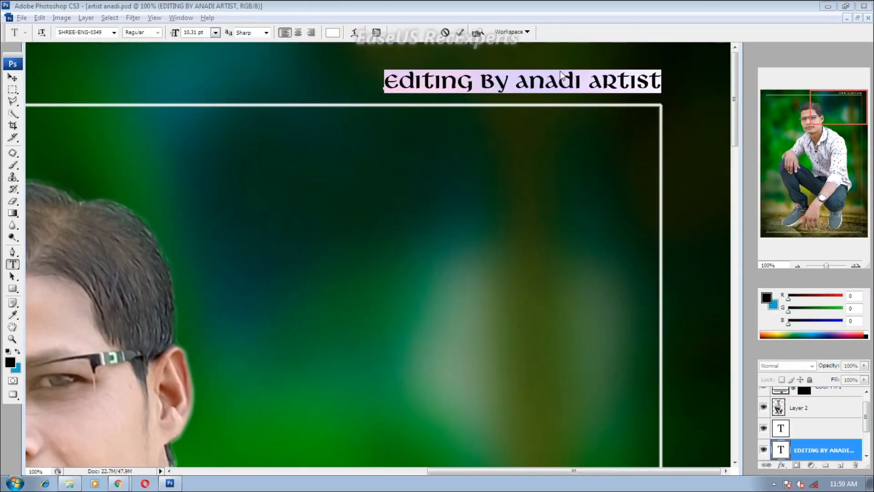
Retype the credit caption as 'editing BY' followed by the editor's name
left_click(545, 82)
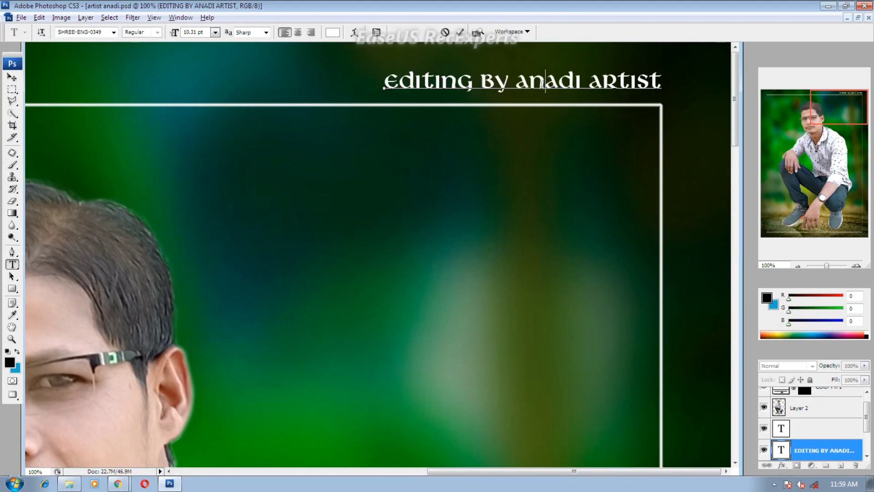
triple_click(542, 84)
type("e")
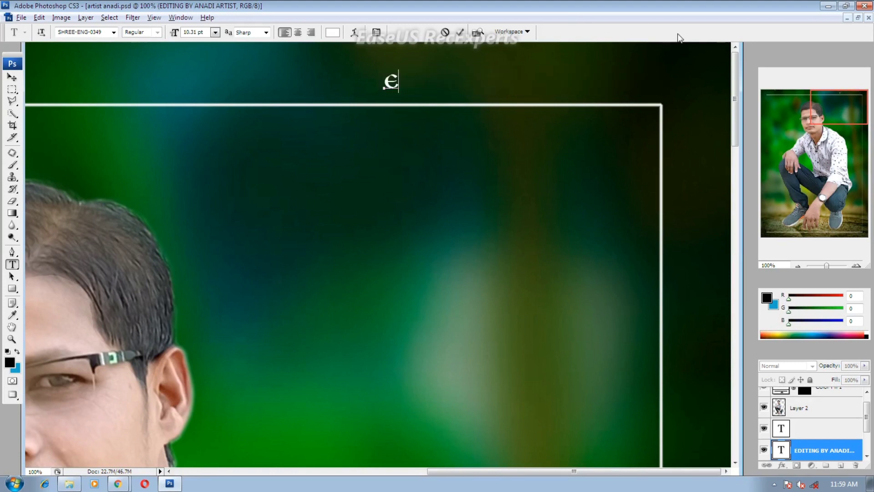
type("di")
type("tin")
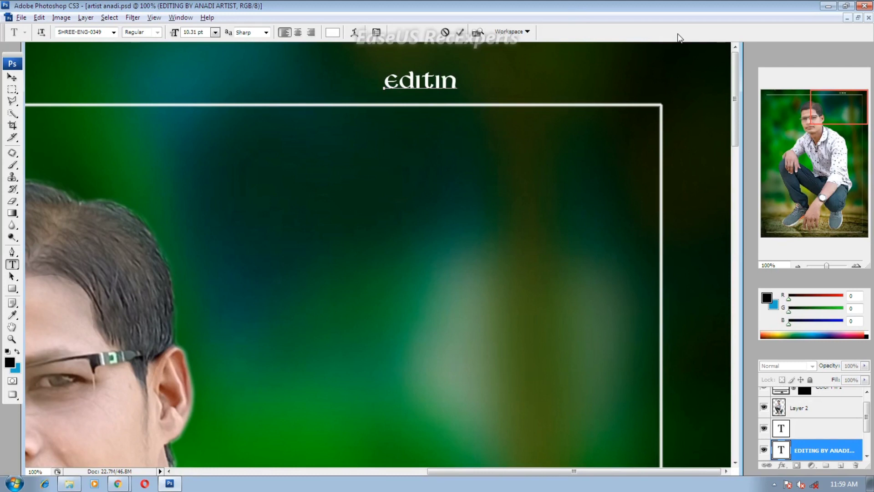
type("g")
type(" BY ")
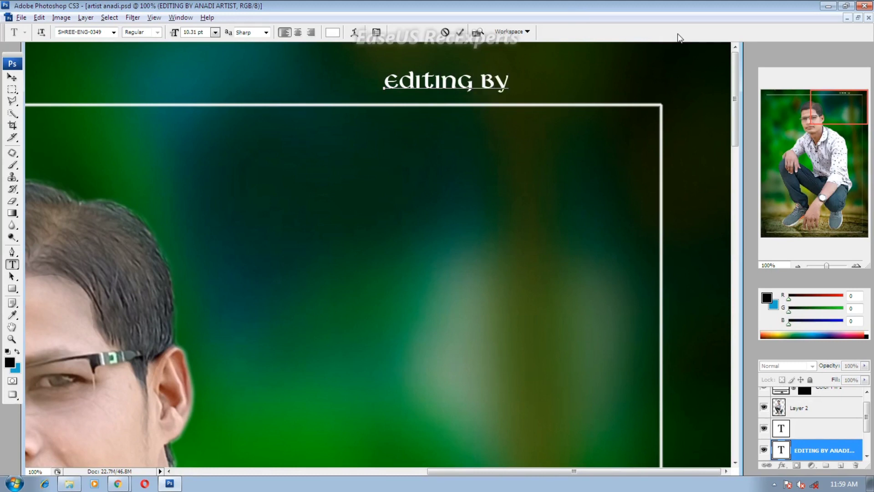
type("anad")
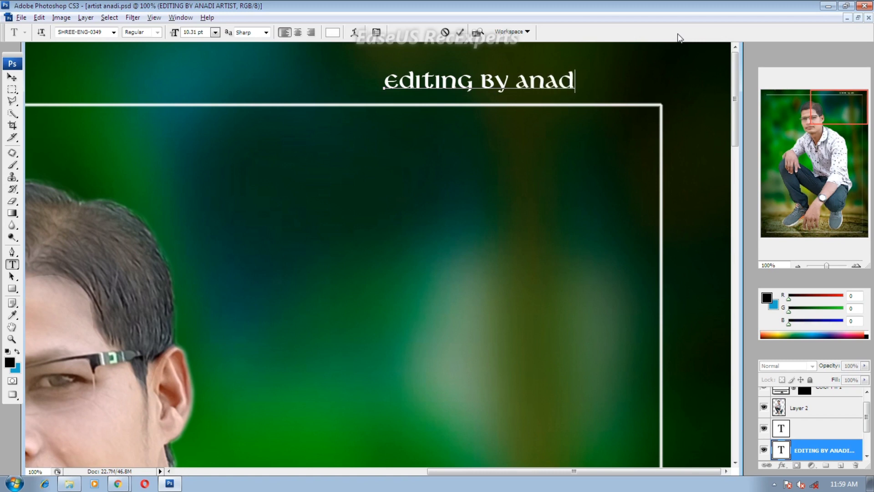
type("i")
type(" n")
type("aik")
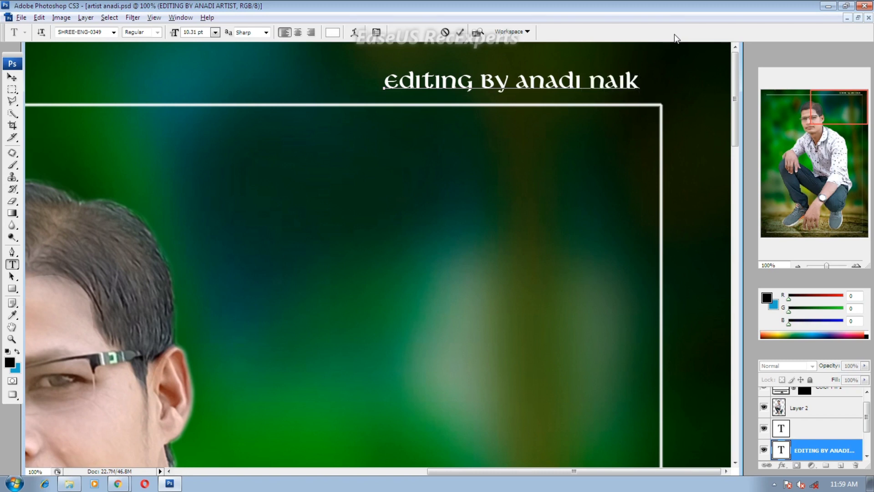
key("ctrl+Return")
Nudge the caption slightly with Free Transform, check placement, and reselect its text
key("ctrl+t")
left_click_drag(582, 93, 597, 95)
key("Return")
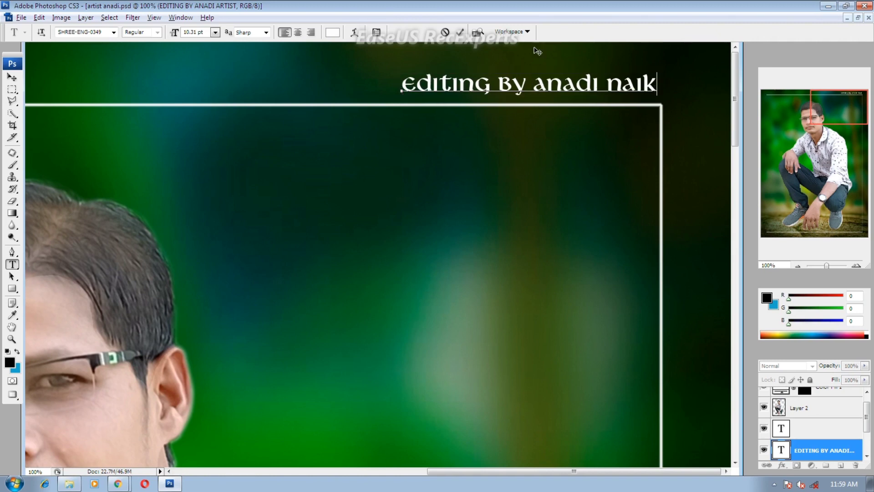
left_click(460, 32)
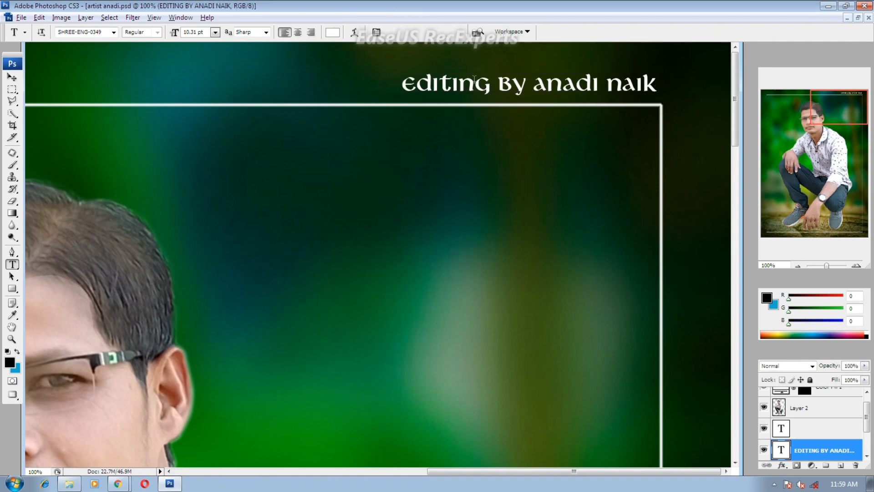
left_click(491, 171, "ctrl+alt")
left_click(491, 172, "ctrl+alt")
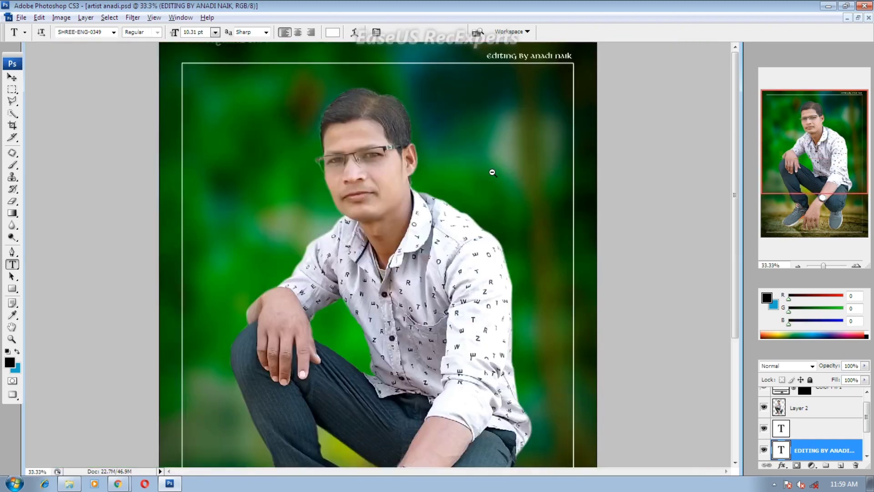
left_click(494, 157, "ctrl")
left_click(494, 157, "ctrl")
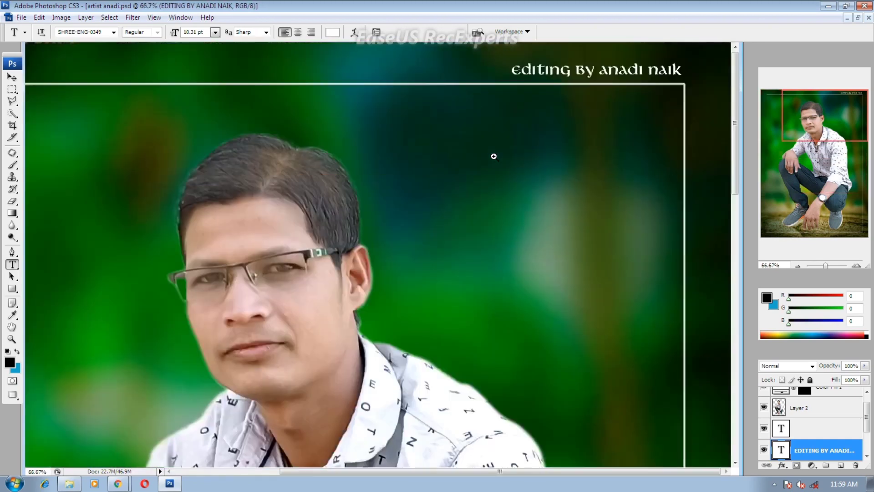
left_click(521, 172, "ctrl")
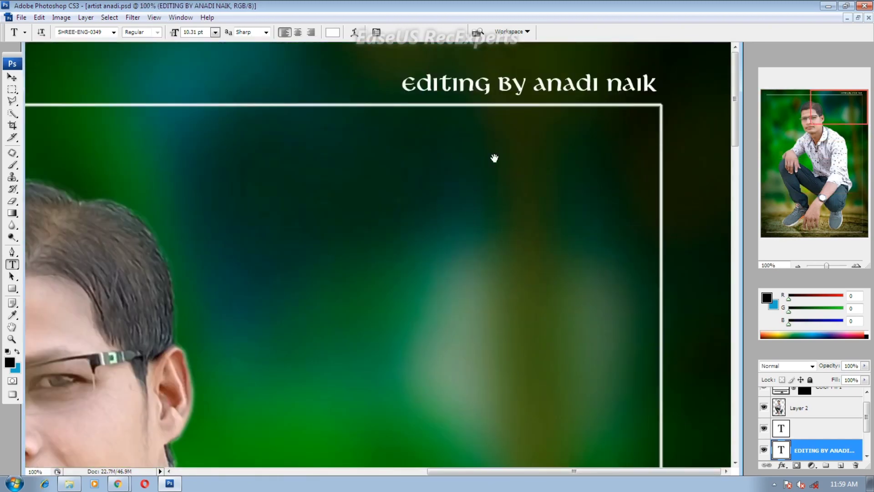
left_click(511, 84)
key("ctrl+a")
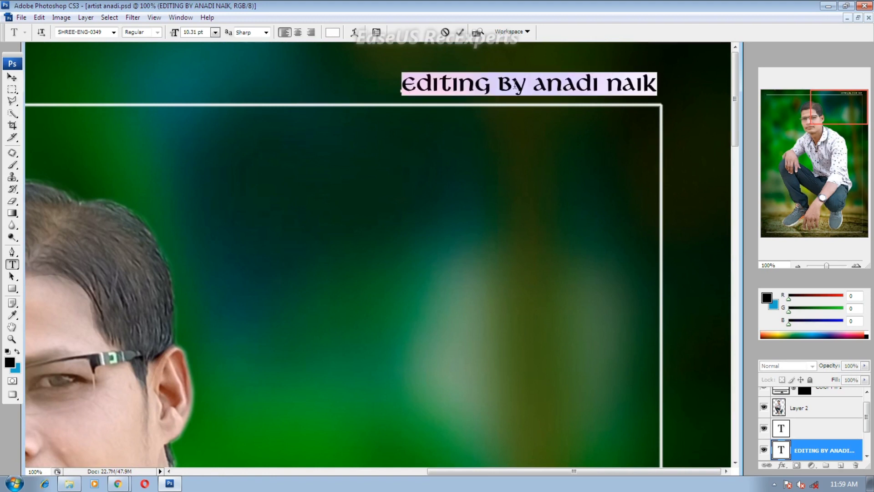
Change the caption font to SHREE-ENG-0345 and commit the change
left_click(82, 33)
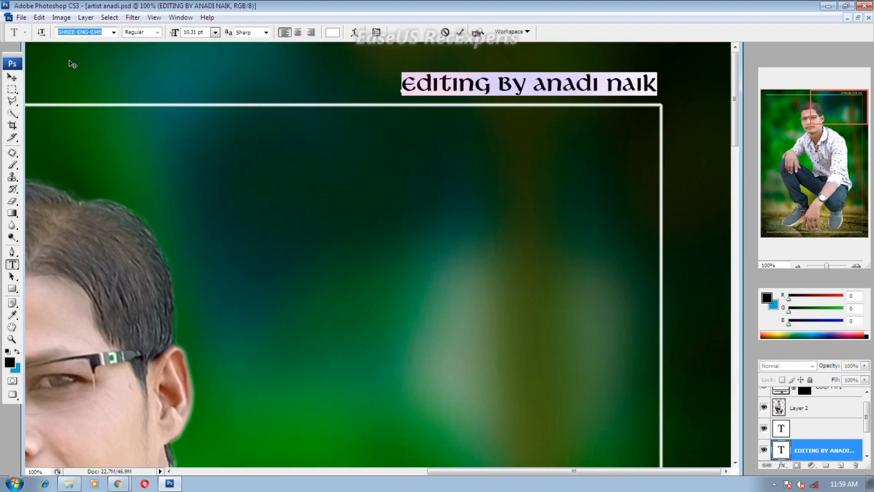
key("Up")
key("Up")
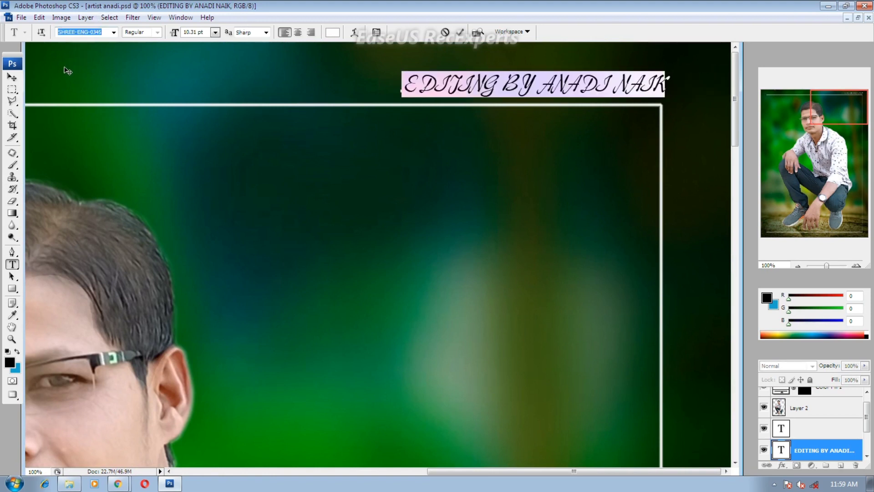
key("Up")
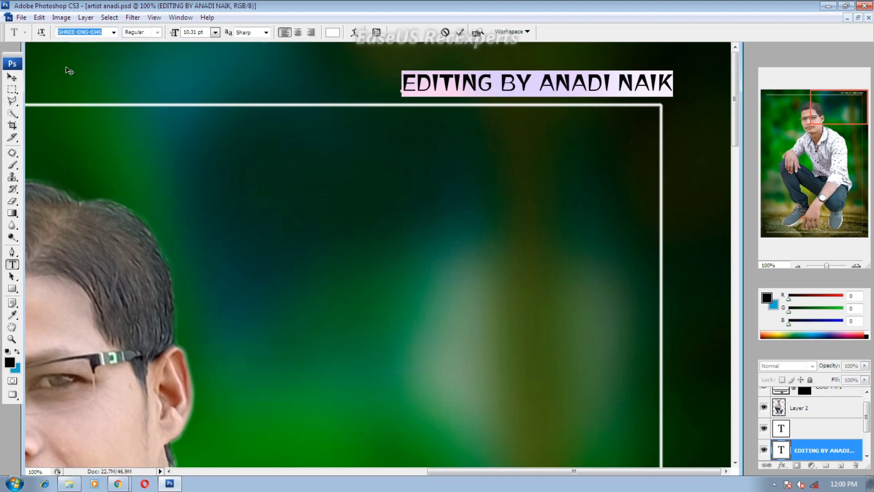
left_click(459, 32)
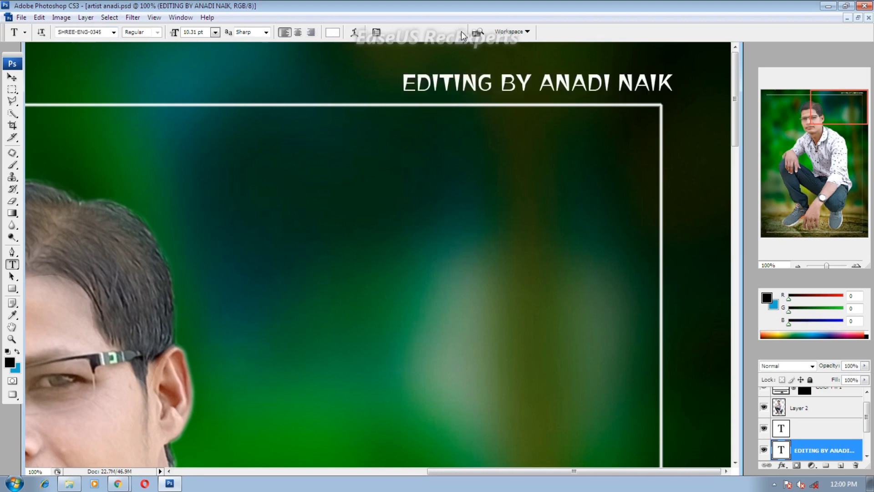
Nudge the caption slightly left above the white border, then zoom out to the whole image
triple_click(541, 82)
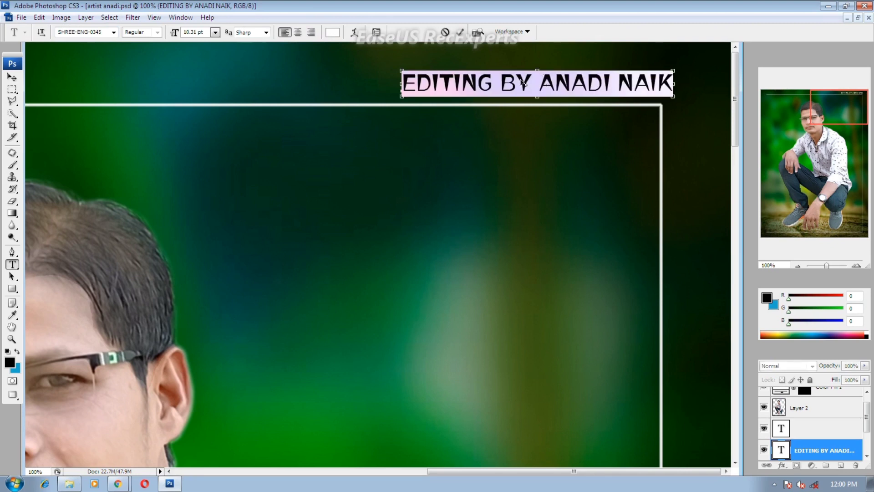
left_click_drag(524, 82, 514, 82)
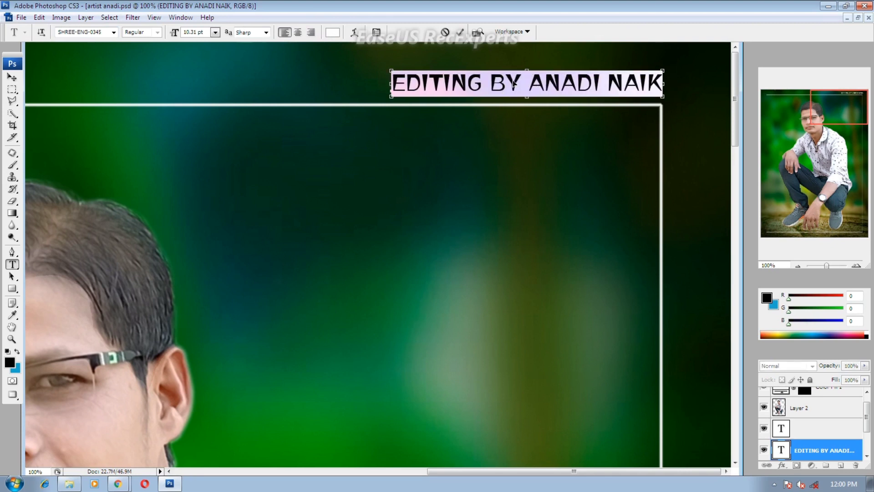
left_click(462, 33)
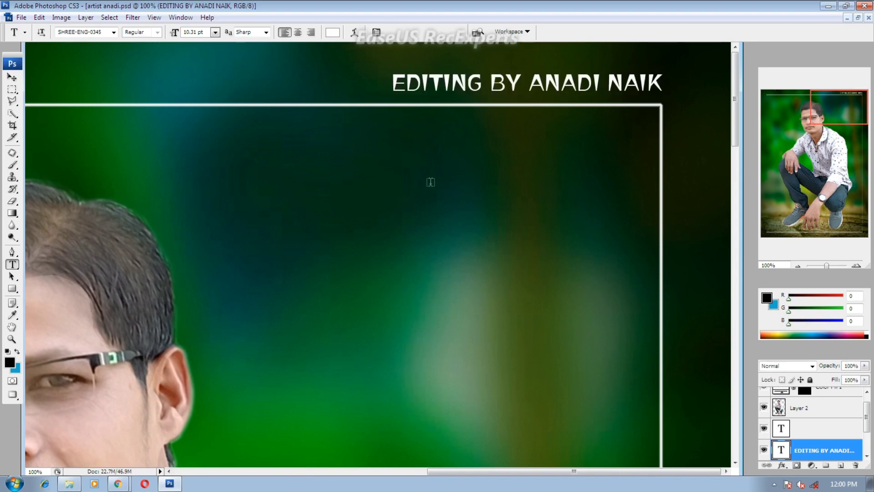
left_click(451, 286, "ctrl+alt")
left_click(449, 283, "ctrl+alt")
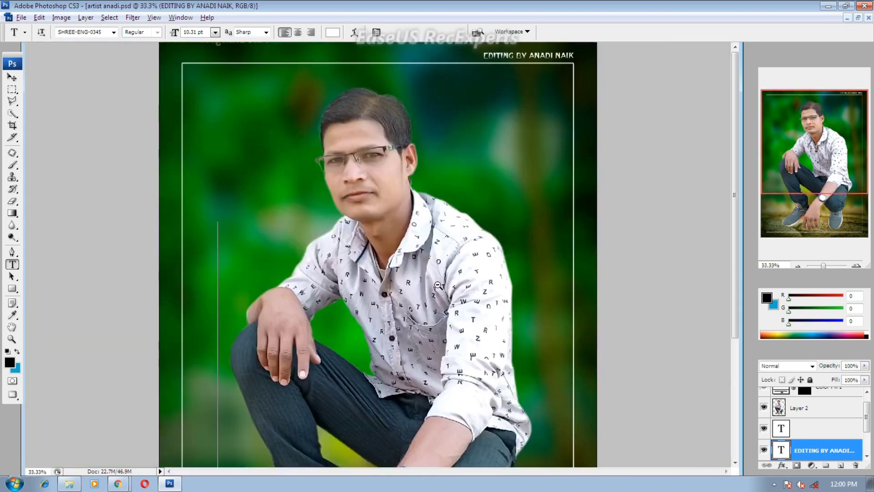
left_click(440, 273, "ctrl+alt")
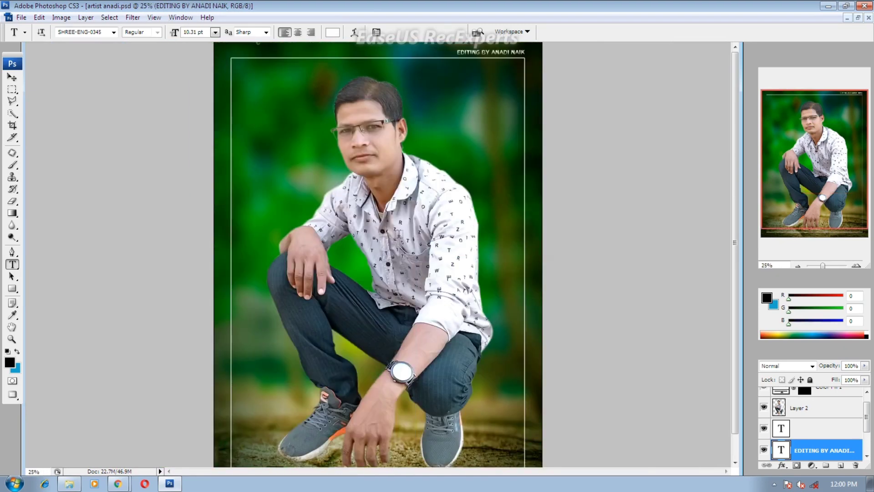
Start Save As and navigate to the photos folder on local disk H
key("ctrl+shift+s")
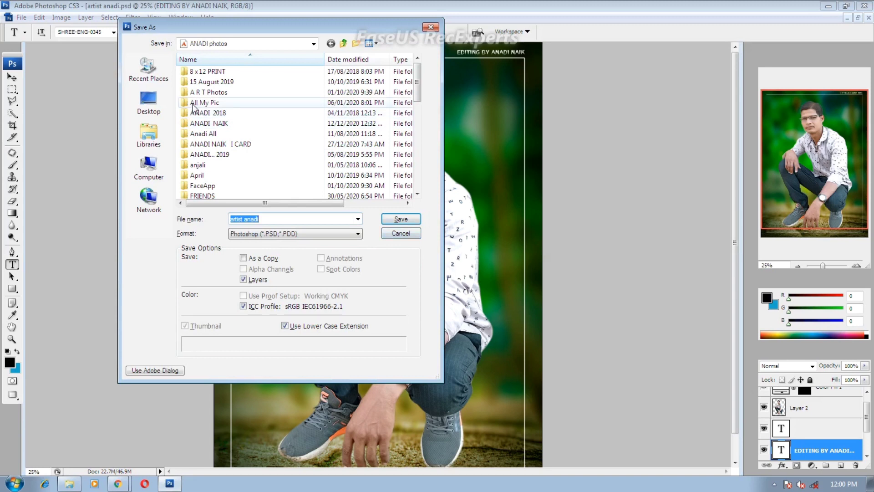
left_click(159, 104)
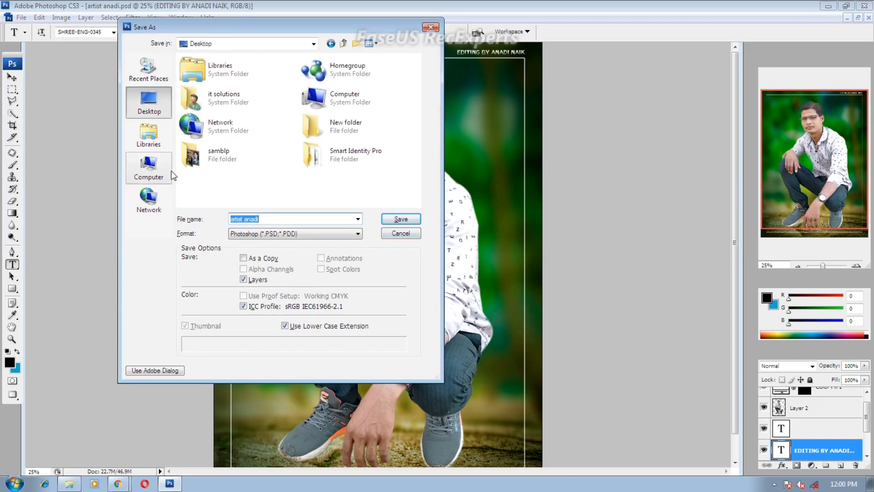
double_click(344, 96)
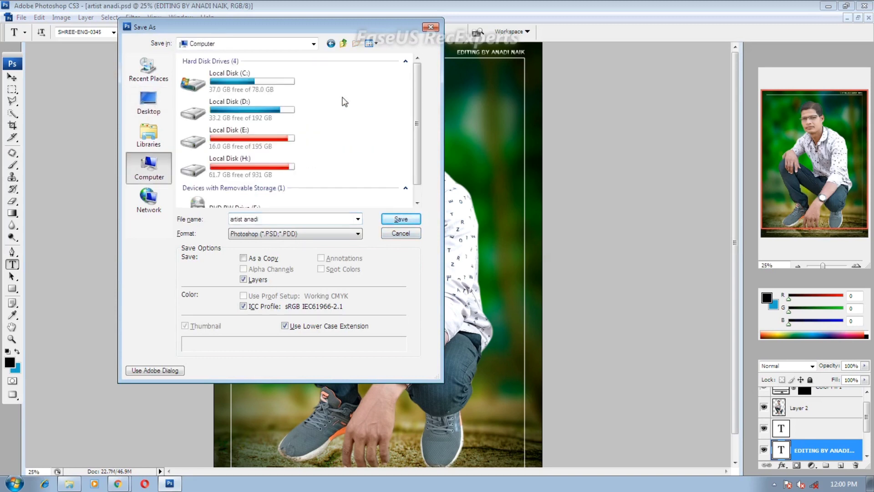
double_click(273, 170)
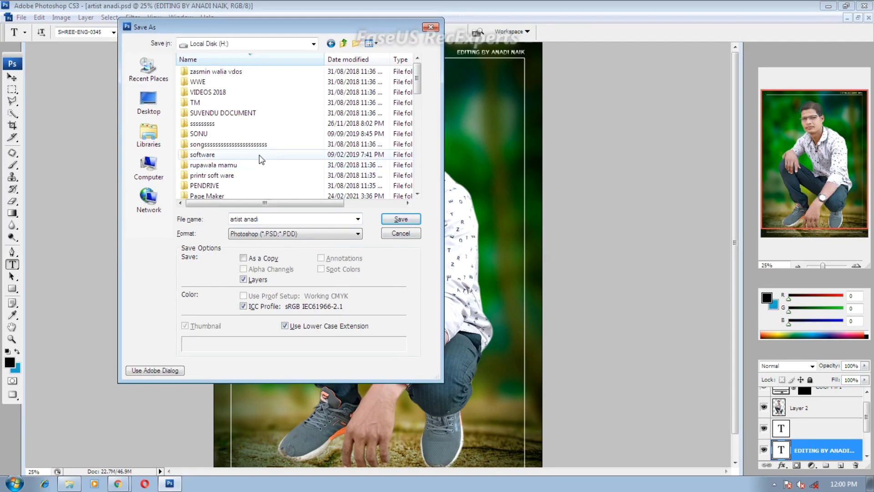
scroll(259, 155, "down", 7)
scroll(228, 166, "down", 6)
double_click(204, 175)
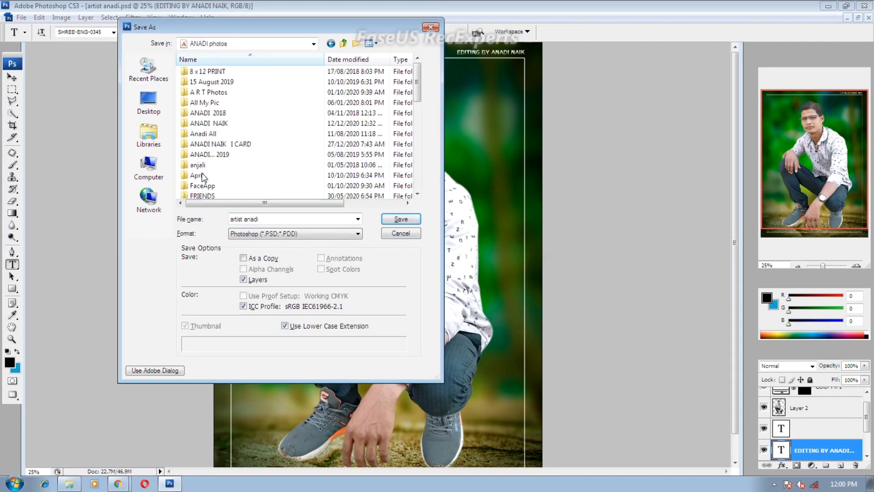
Save the composite in JPEG format to reach the JPEG Options dialog
left_click(295, 233)
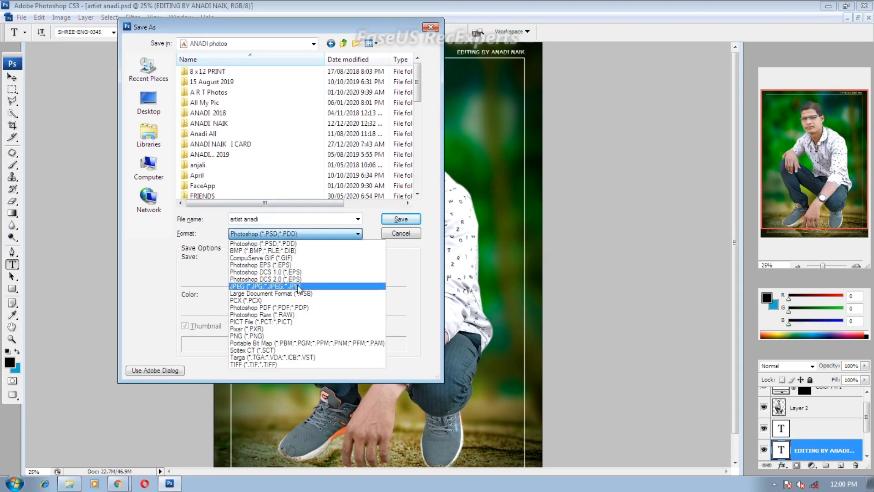
left_click(318, 329)
left_click(401, 219)
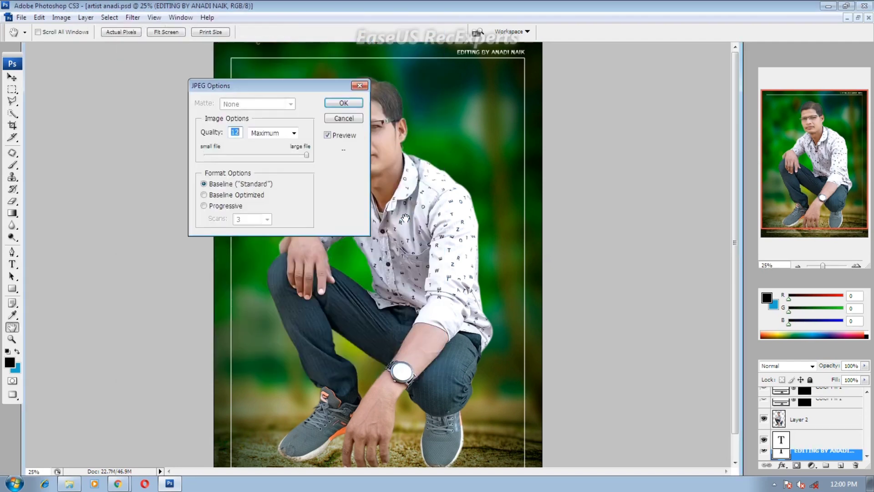